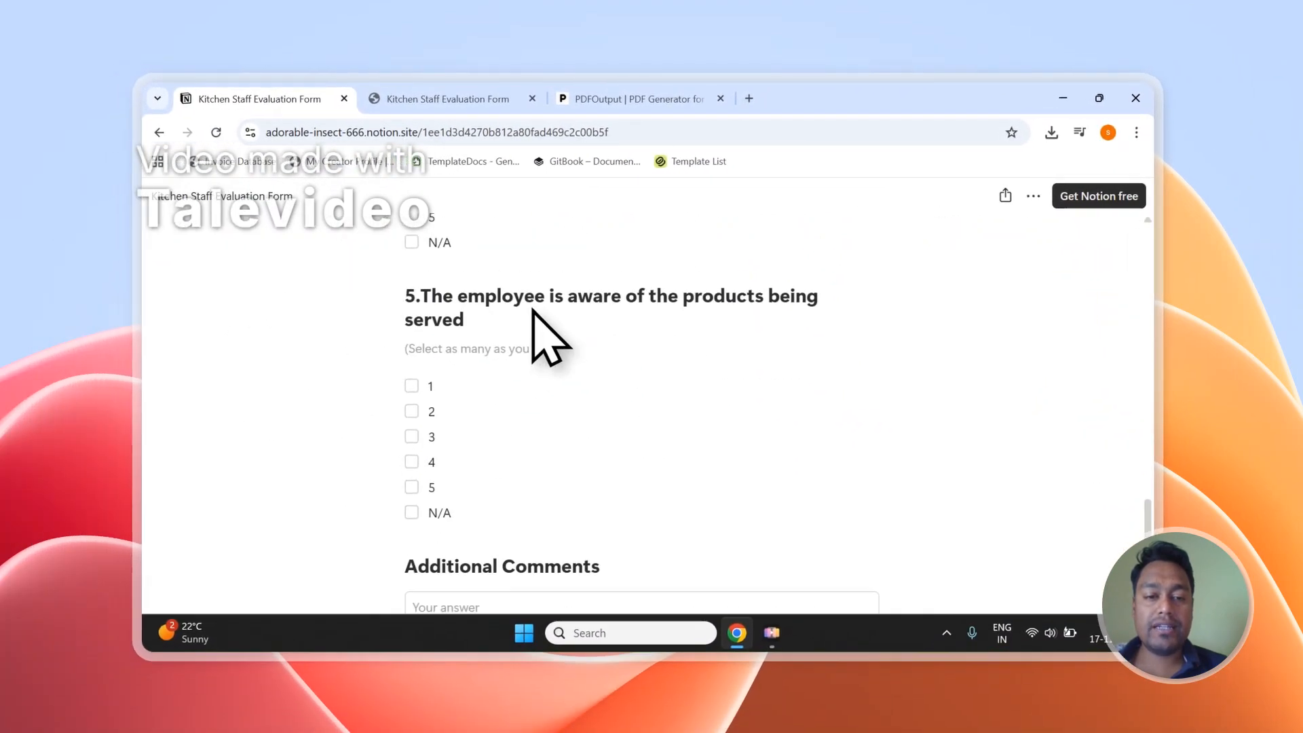
# - Review the end of the published Kitchen Staff Evaluation Form and narrow the Question 1 column in its Notion responses table
pyautogui.scroll(-8, 537, 329)
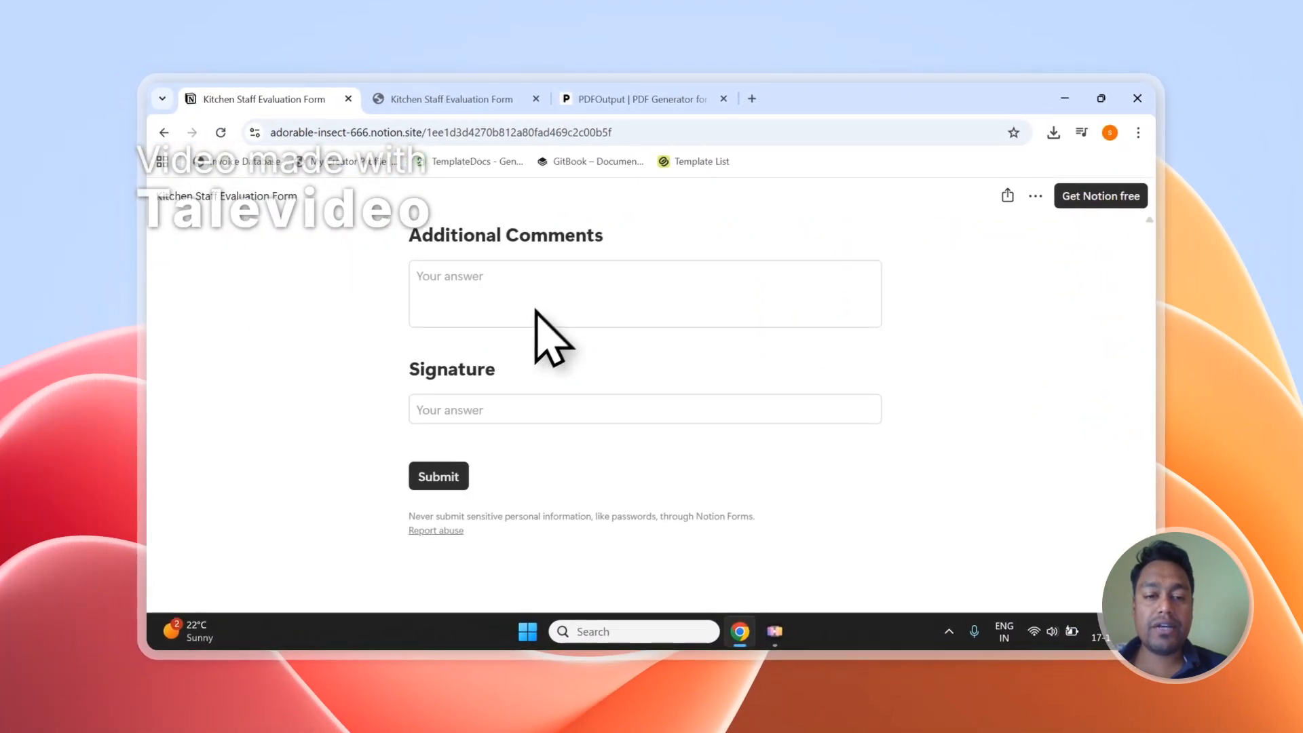
pyautogui.click(451, 98)
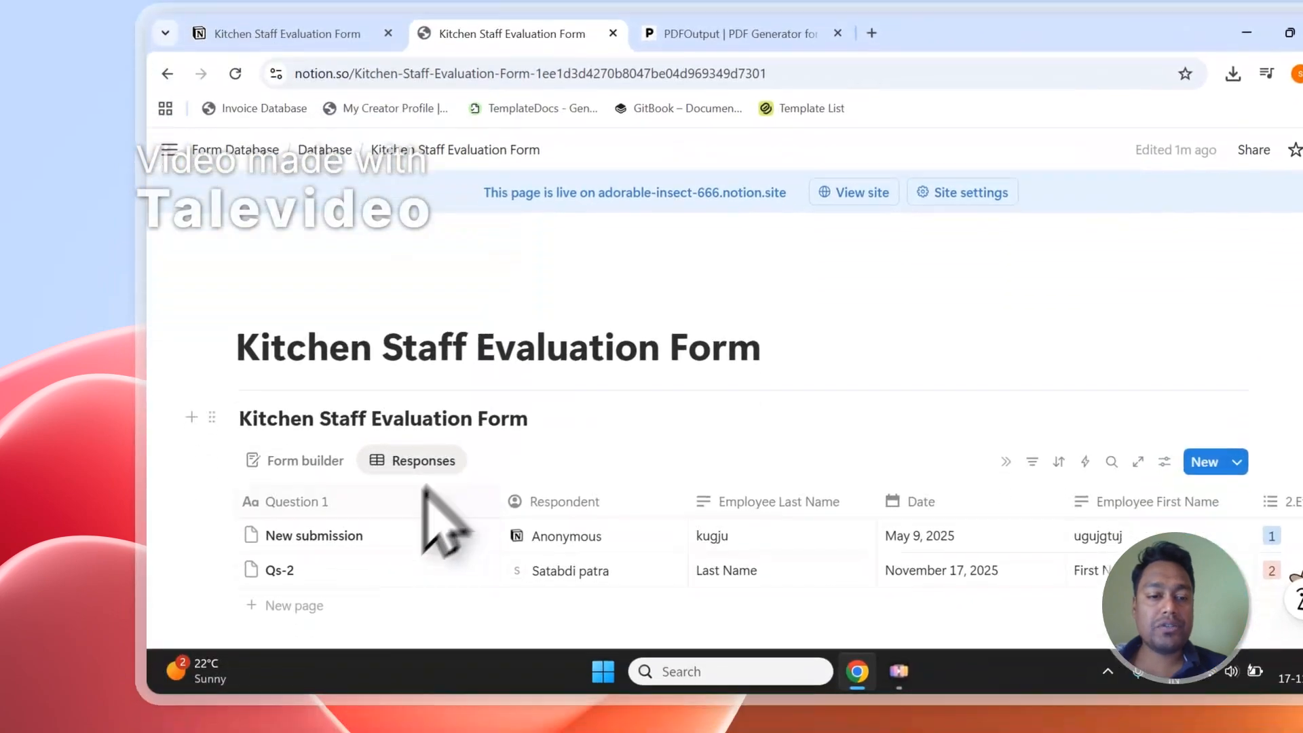
pyautogui.click(216, 654)
pyautogui.click(218, 537)
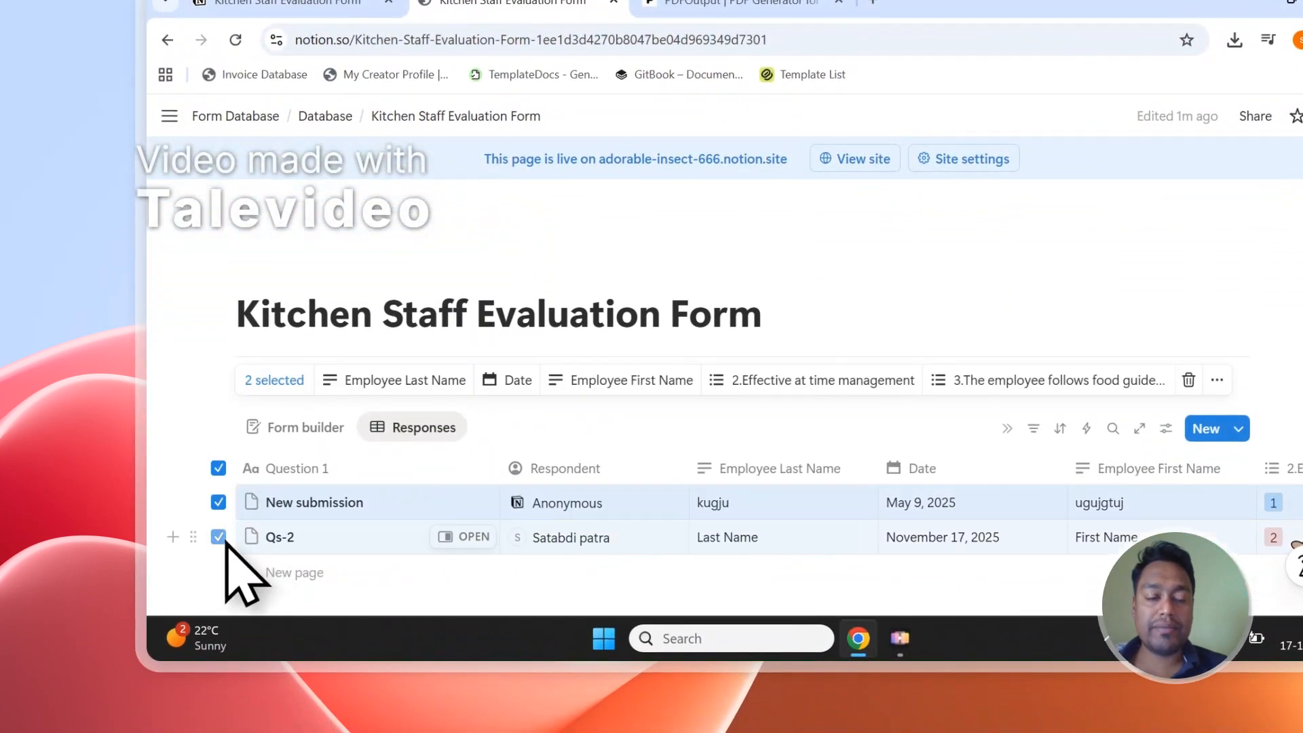
pyautogui.click(509, 429)
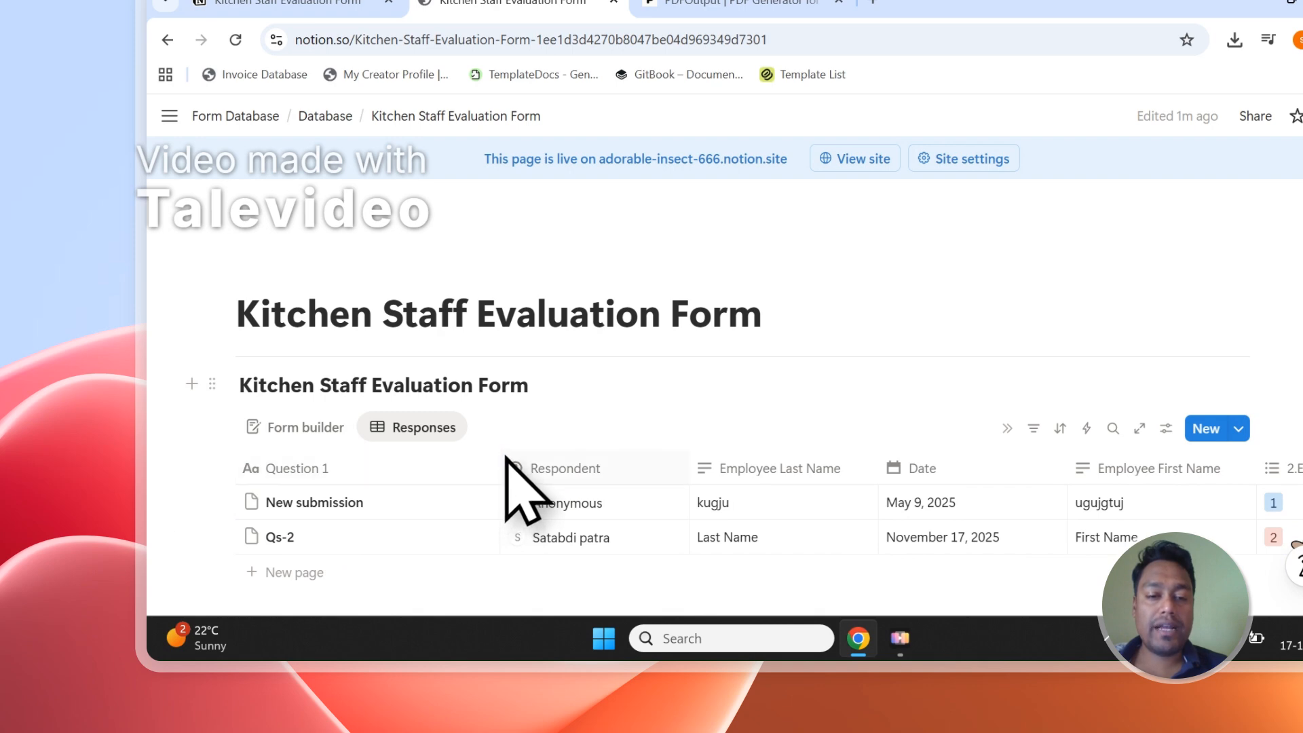
pyautogui.moveTo(504, 467); pyautogui.dragTo(391, 467)
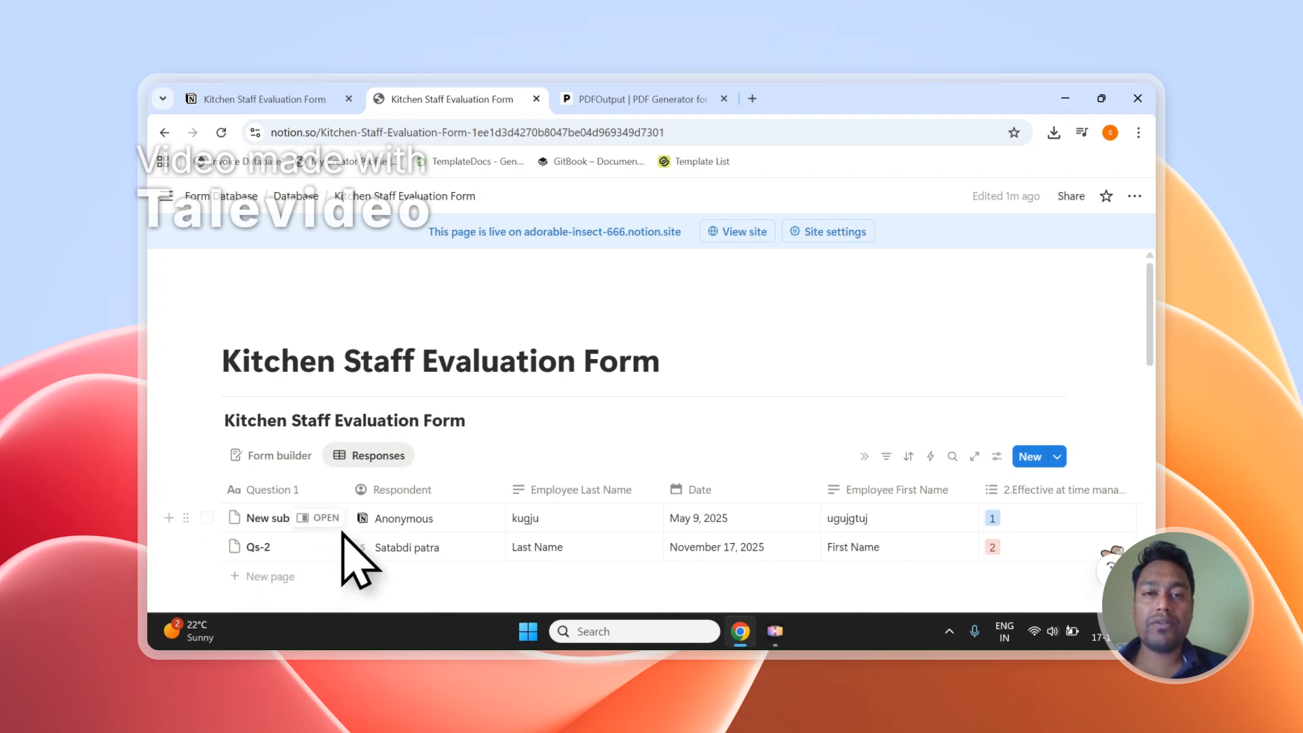
# - Switch to the PDFOutput website and read the homepage description of generating PDFs from Google Docs and a Notion database
pyautogui.click(652, 99)
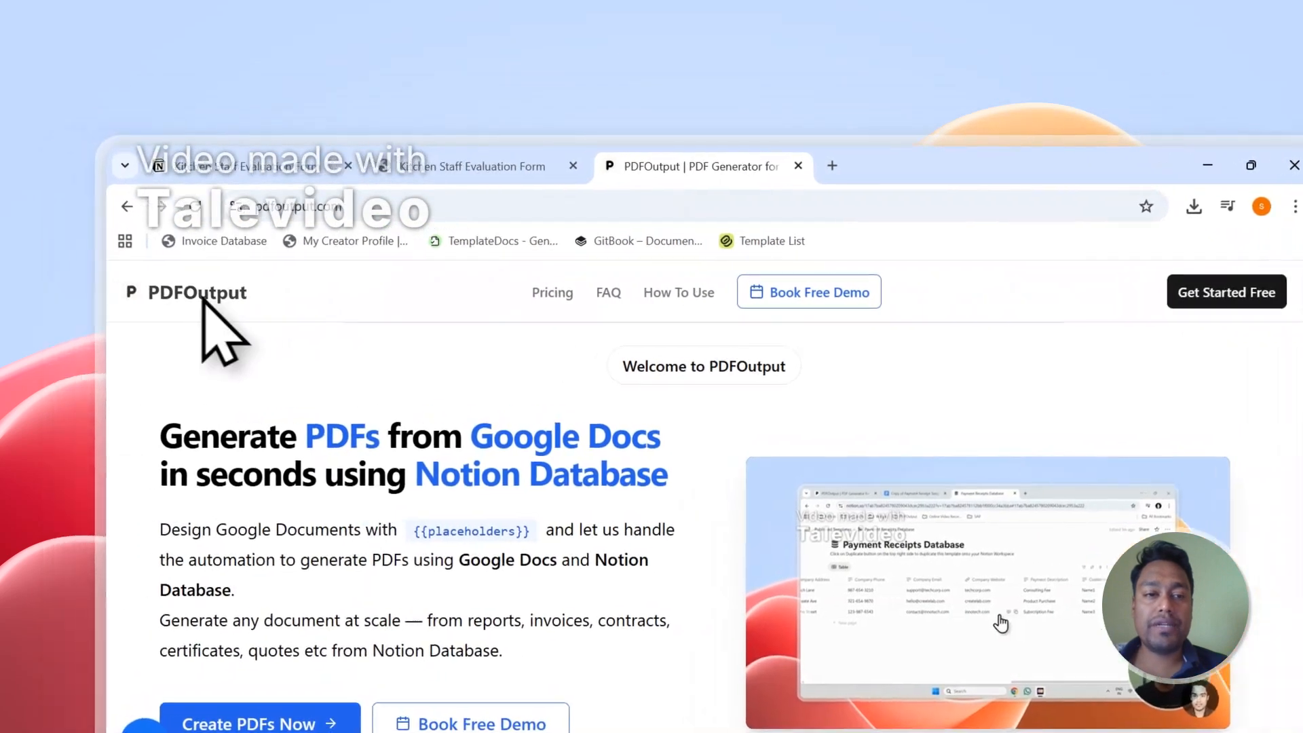
pyautogui.moveTo(348, 444); pyautogui.dragTo(305, 448)
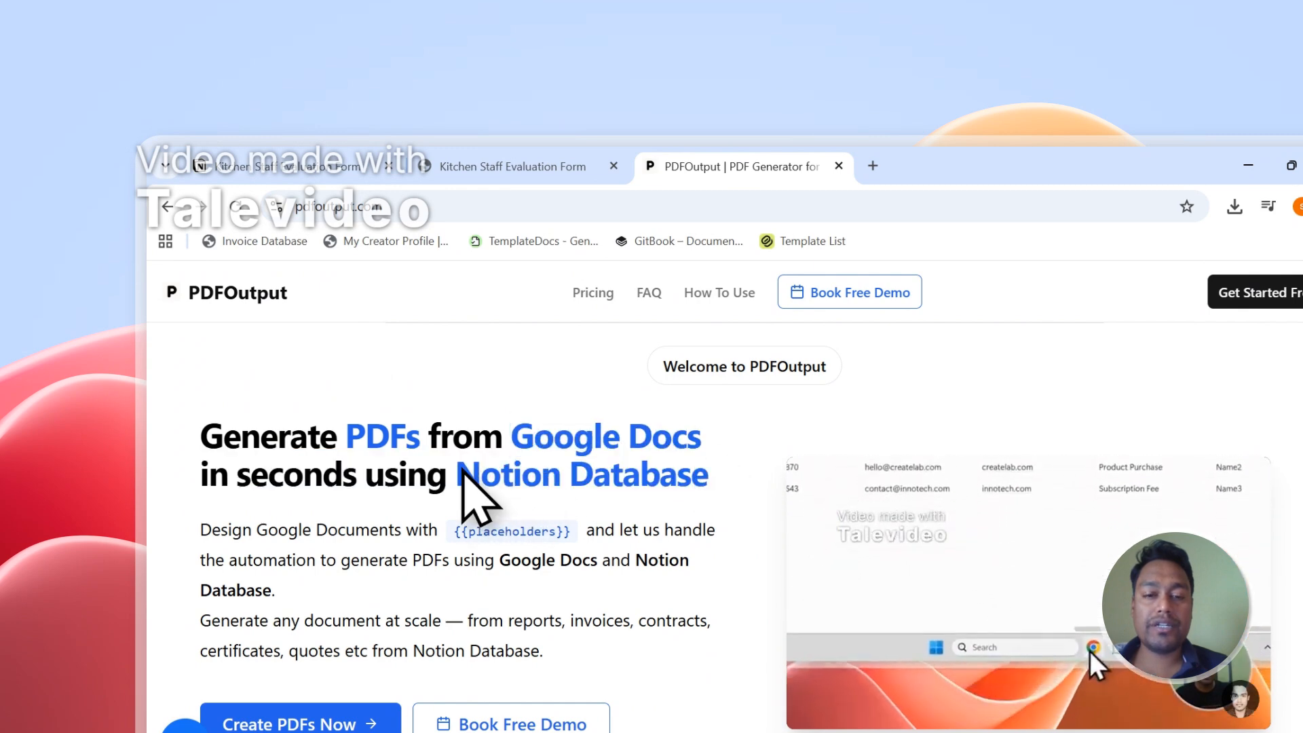
pyautogui.moveTo(462, 468); pyautogui.dragTo(706, 478)
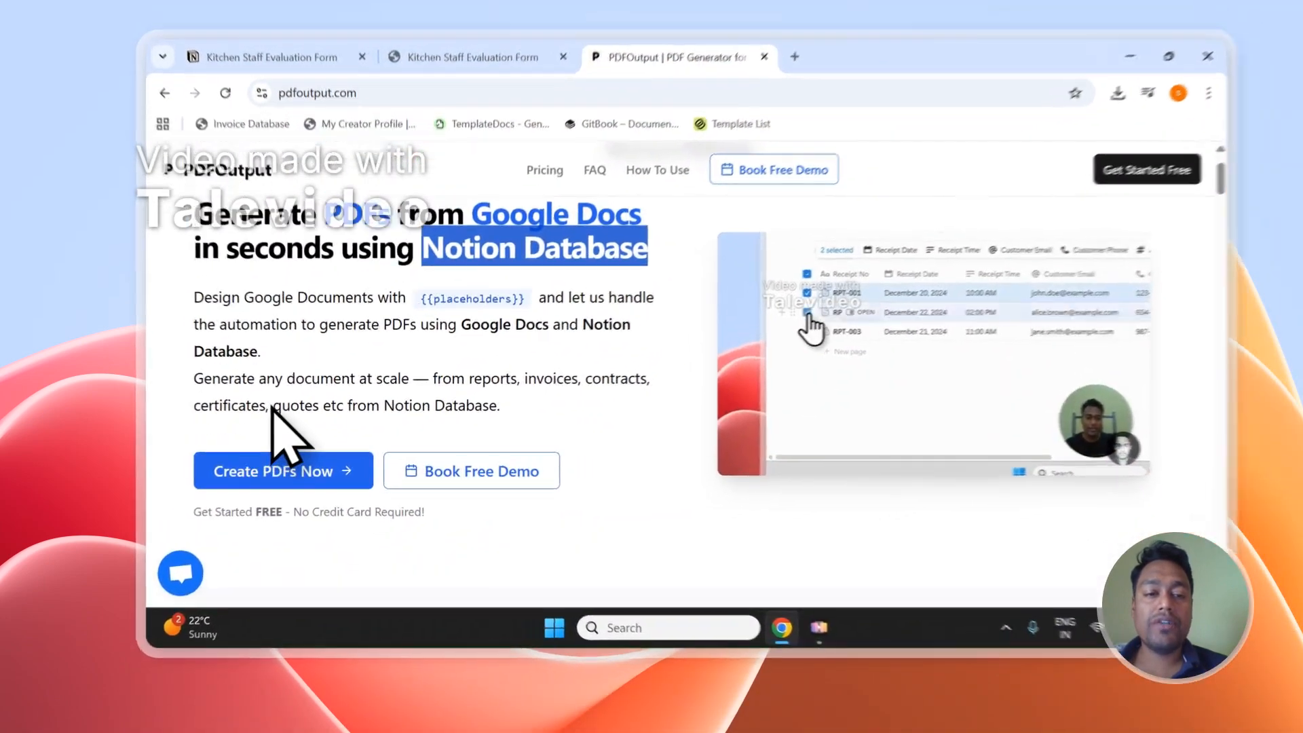
pyautogui.doubleClick(295, 405)
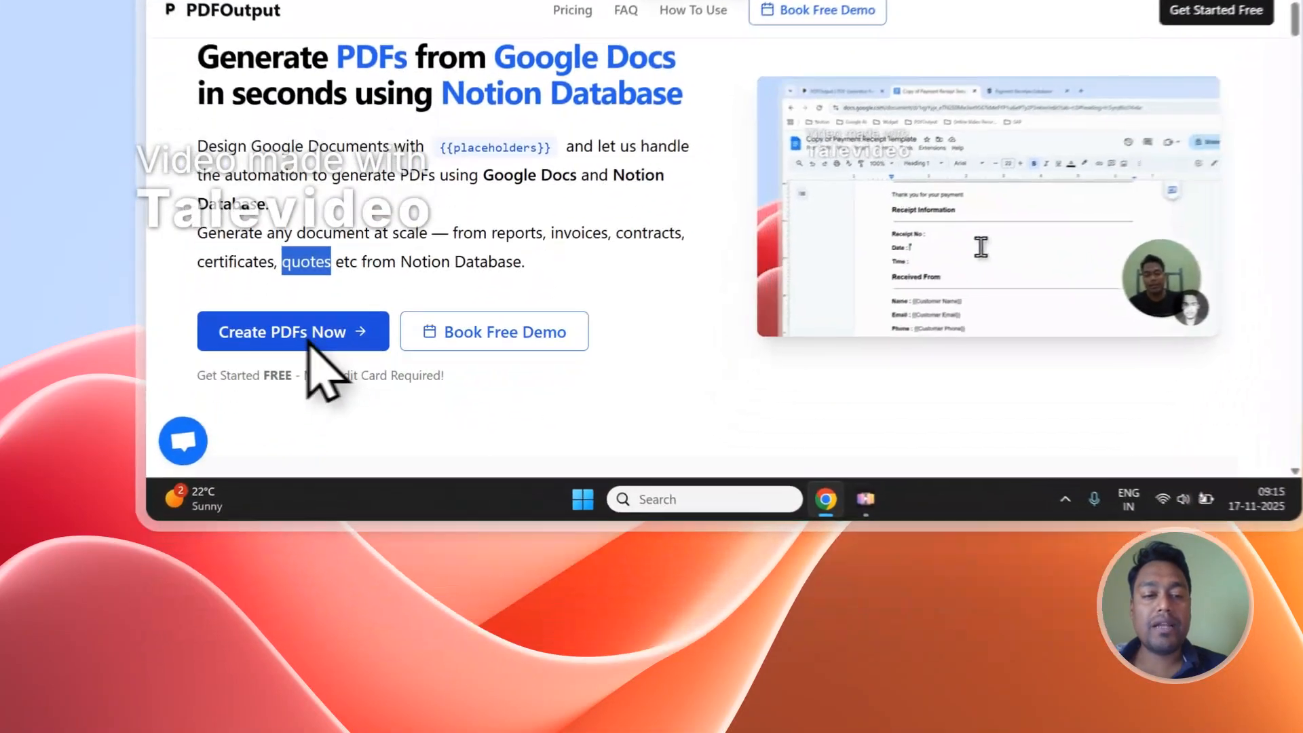
# - Start creating PDFs and sign back in to PDFOutput with the third Google account listed
pyautogui.click(311, 492)
pyautogui.scroll(2, 704, 178)
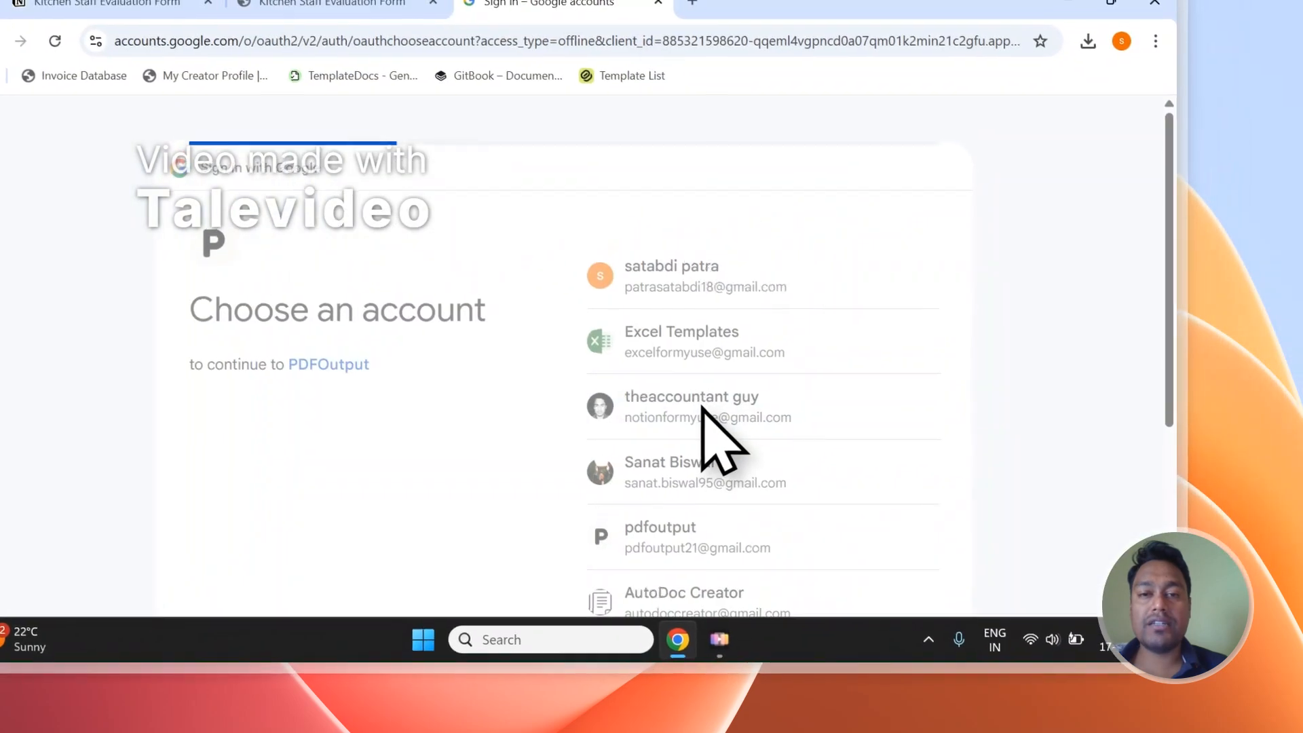
pyautogui.click(703, 400)
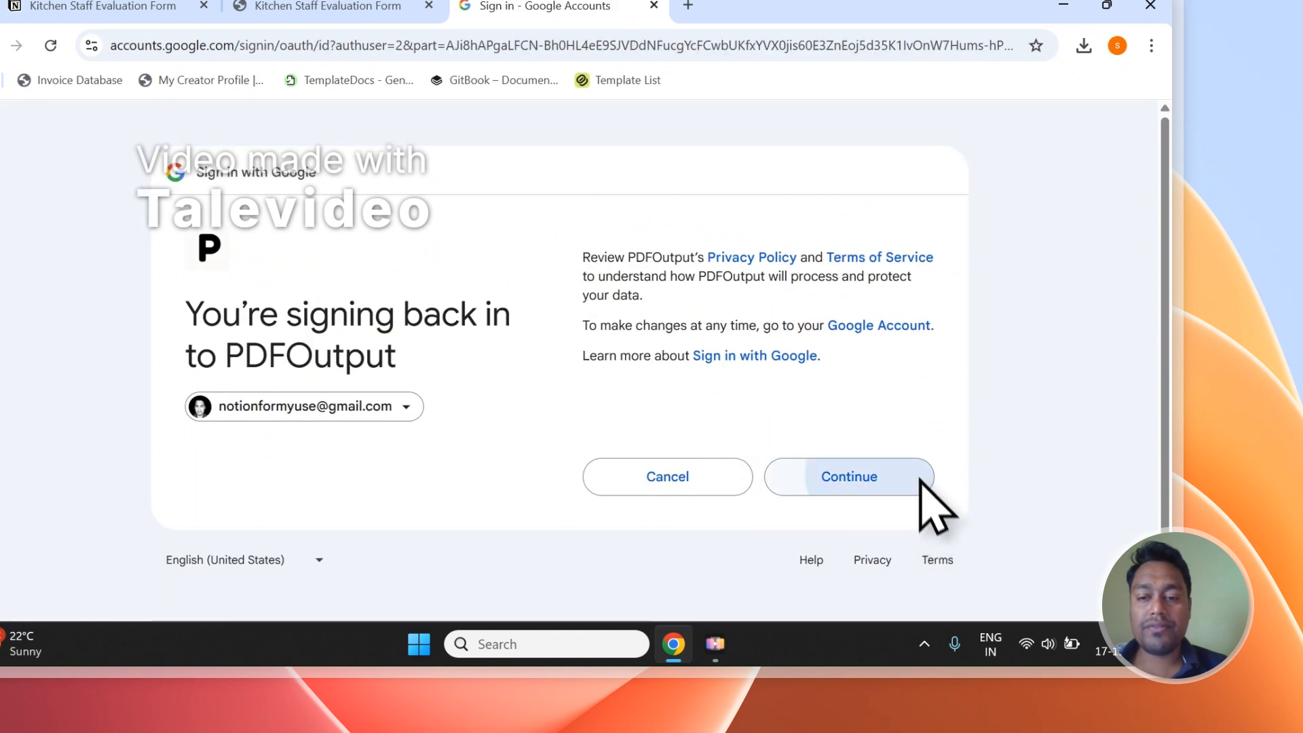
pyautogui.click(919, 477)
pyautogui.click(869, 599)
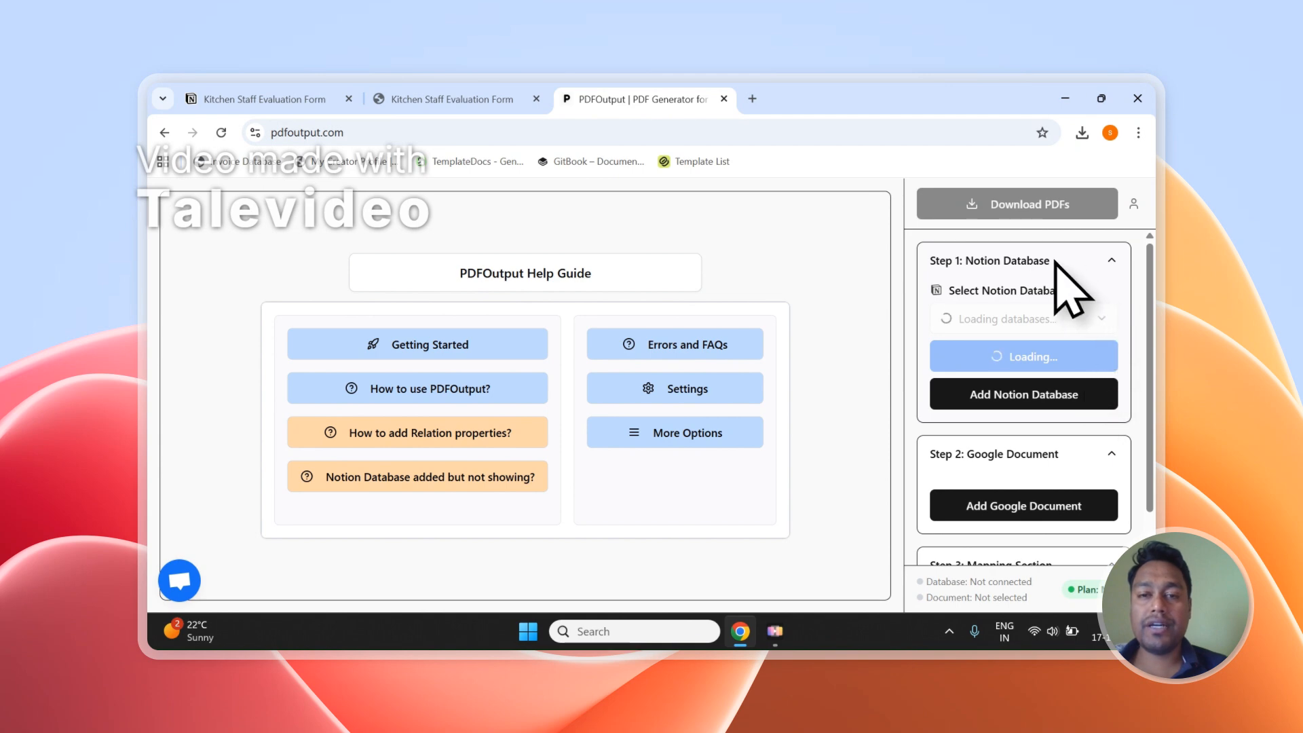
# - Copy the page title "Kitchen Staff Evaluation Form" from the Notion responses database page
pyautogui.click(502, 99)
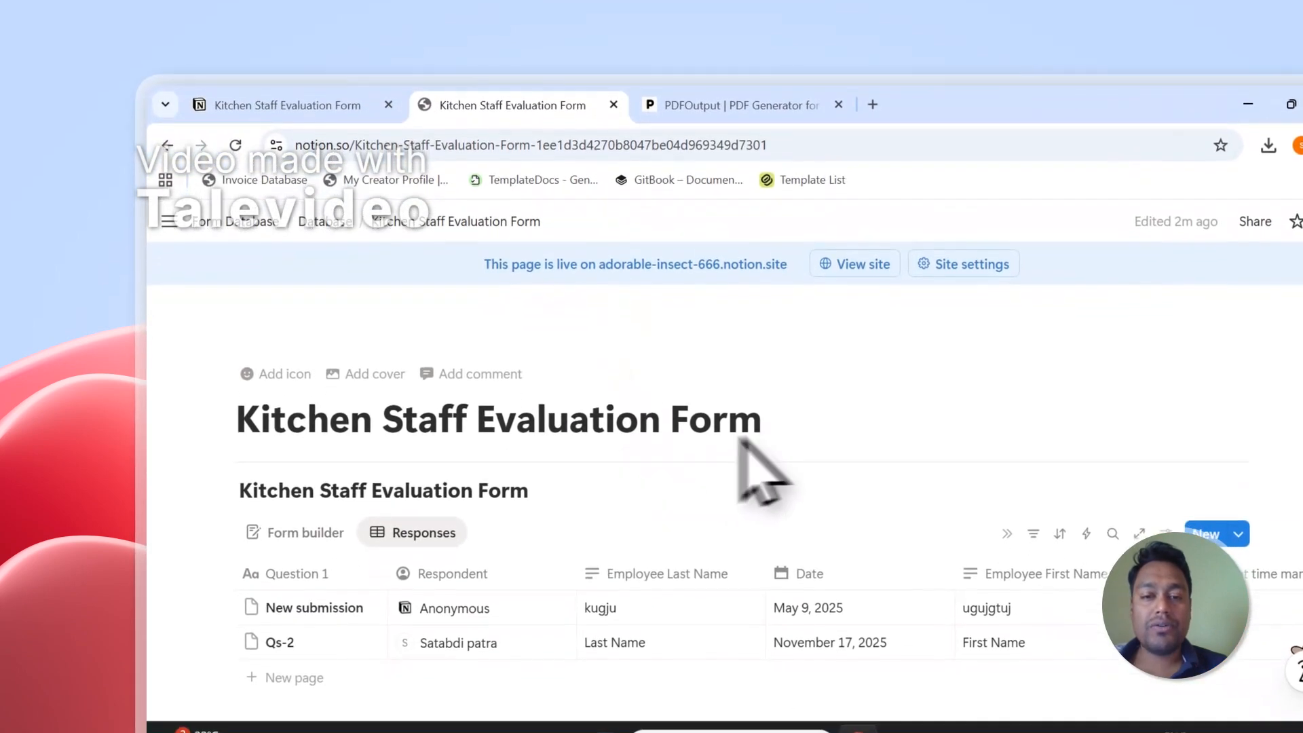
pyautogui.moveTo(758, 421); pyautogui.dragTo(239, 417)
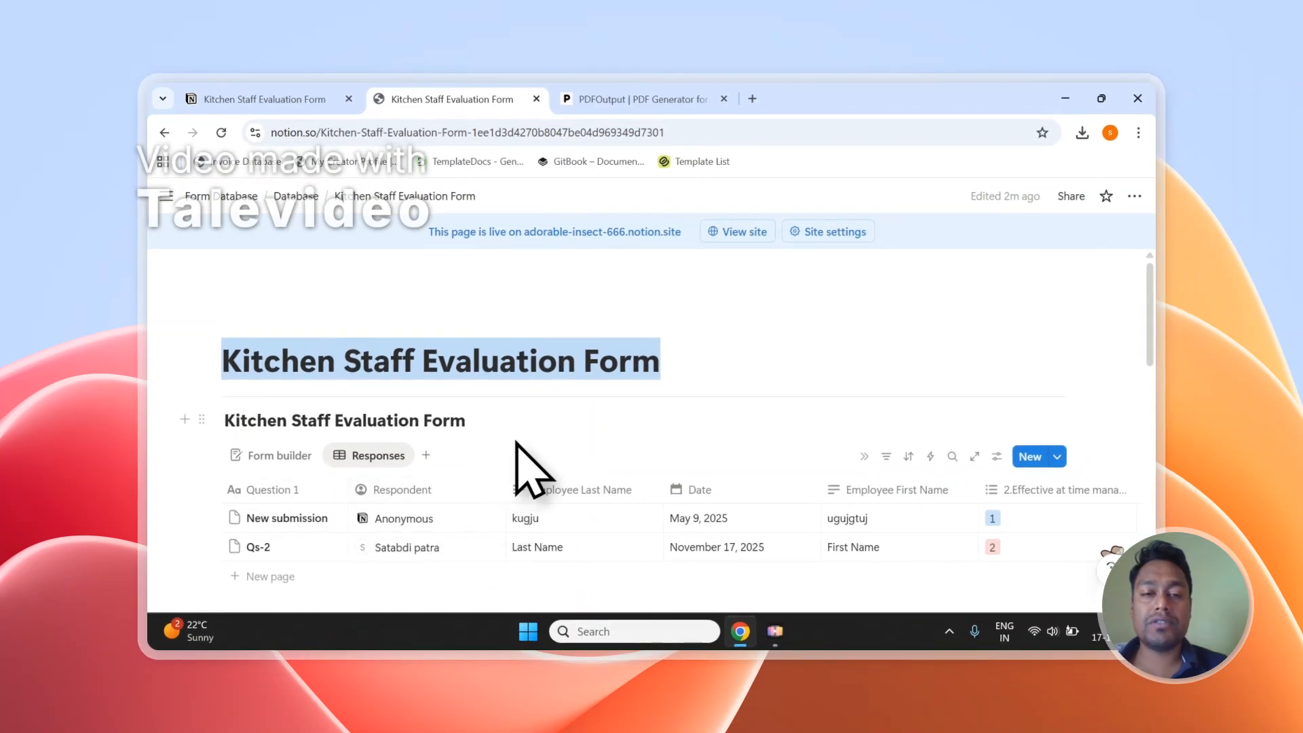
pyautogui.rightClick(535, 366)
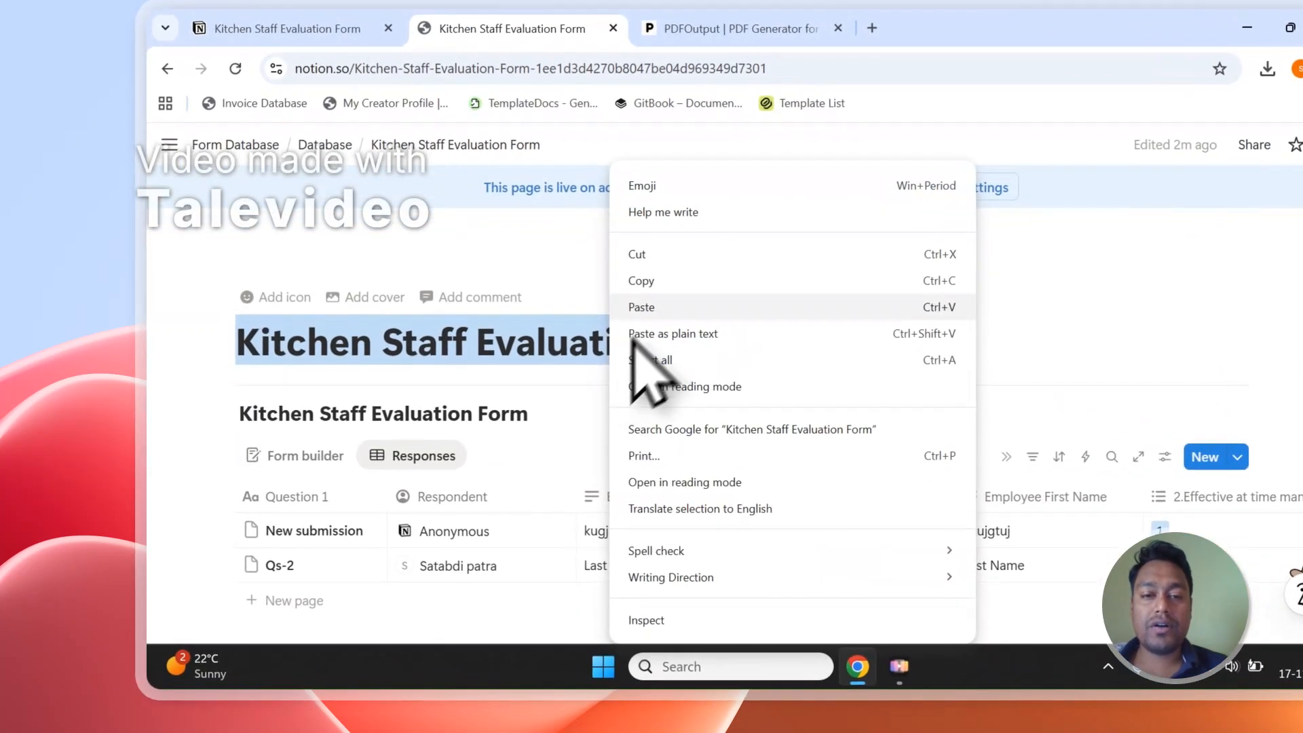
pyautogui.click(642, 280)
# - Start adding a Notion database in PDFOutput, accept the listed permissions and choose to select pages to share with PDFOutput
pyautogui.click(733, 27)
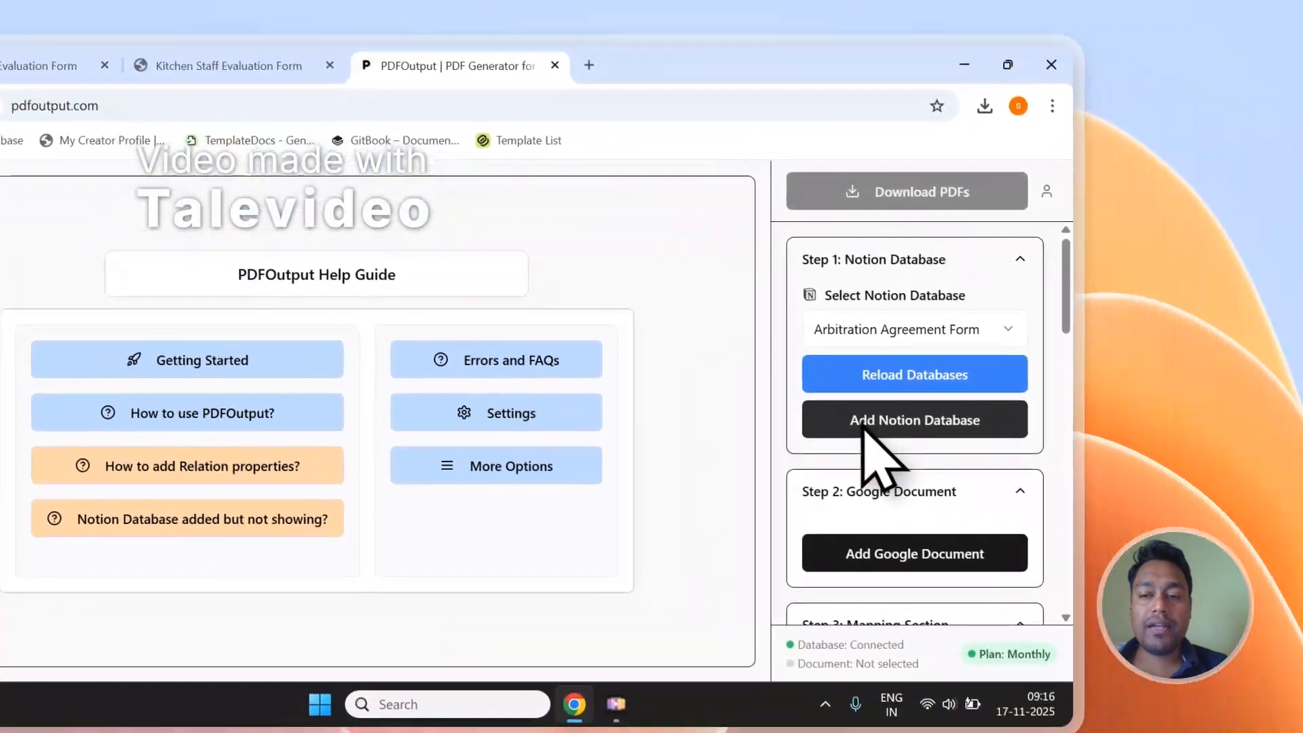
pyautogui.click(863, 427)
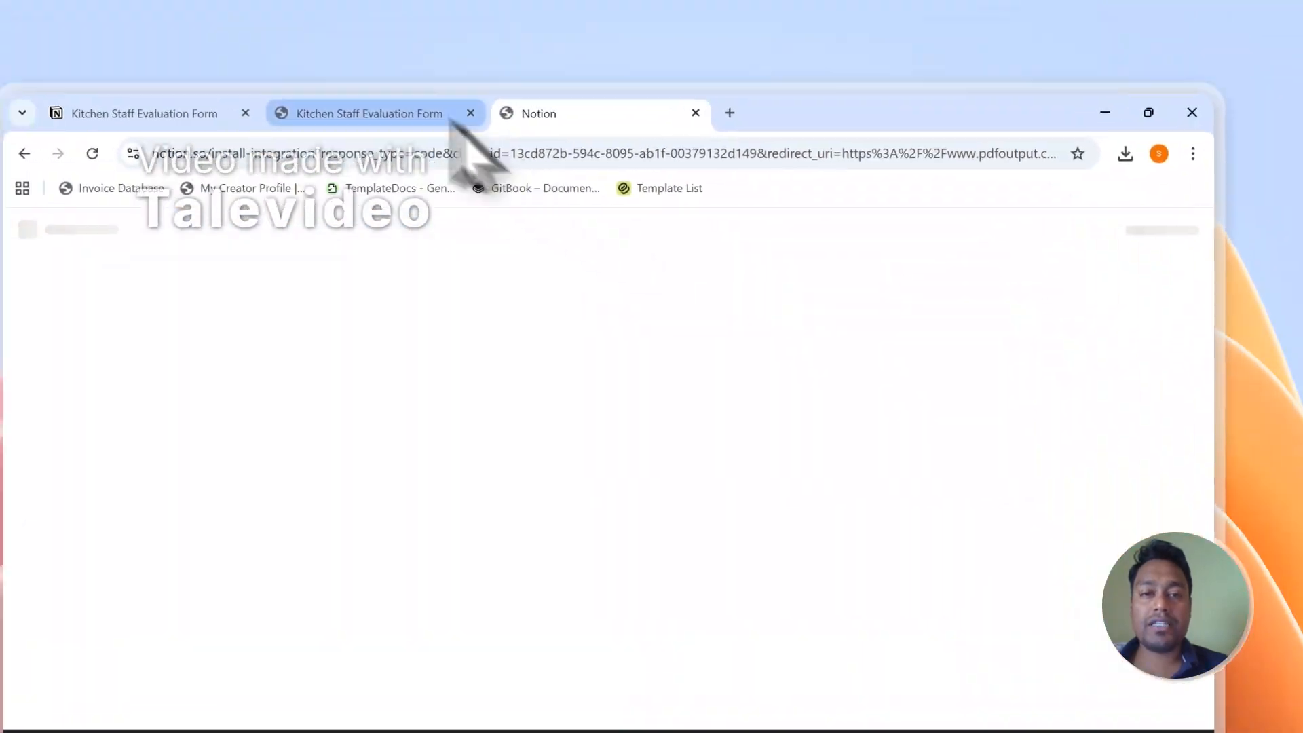
pyautogui.click(391, 103)
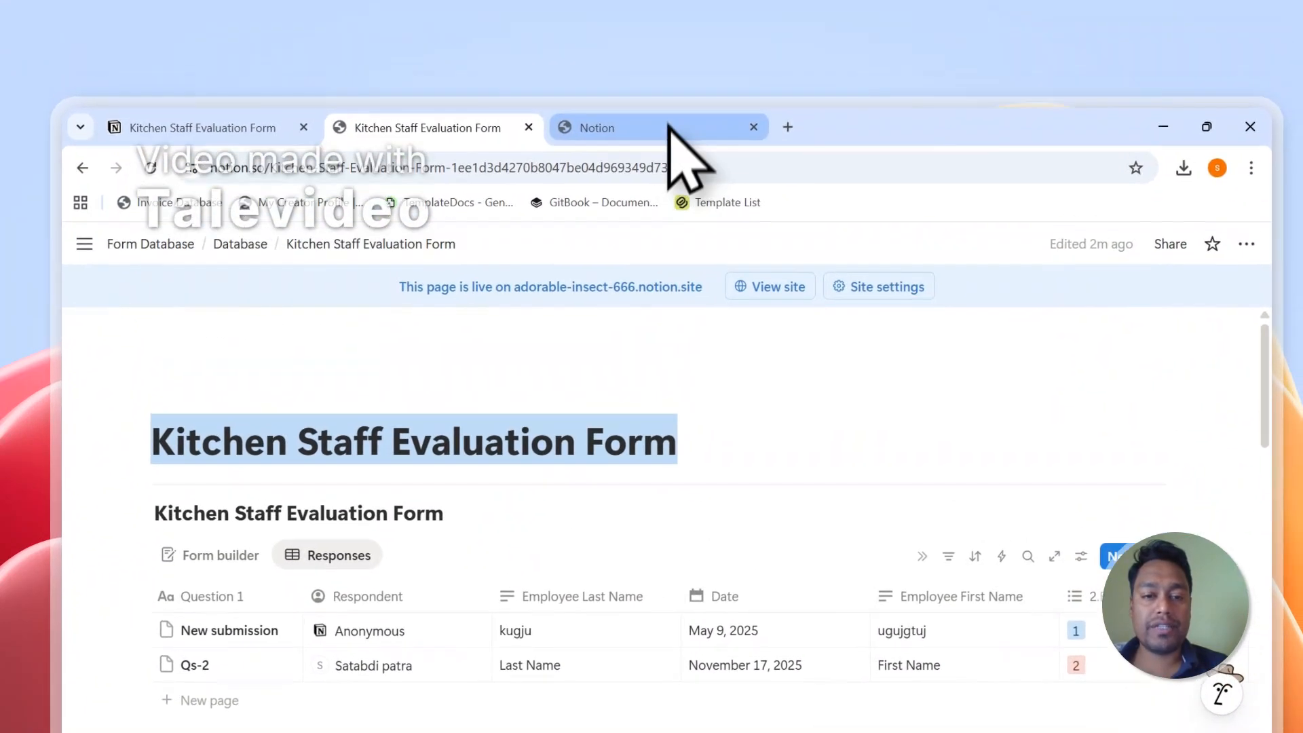
pyautogui.click(692, 15)
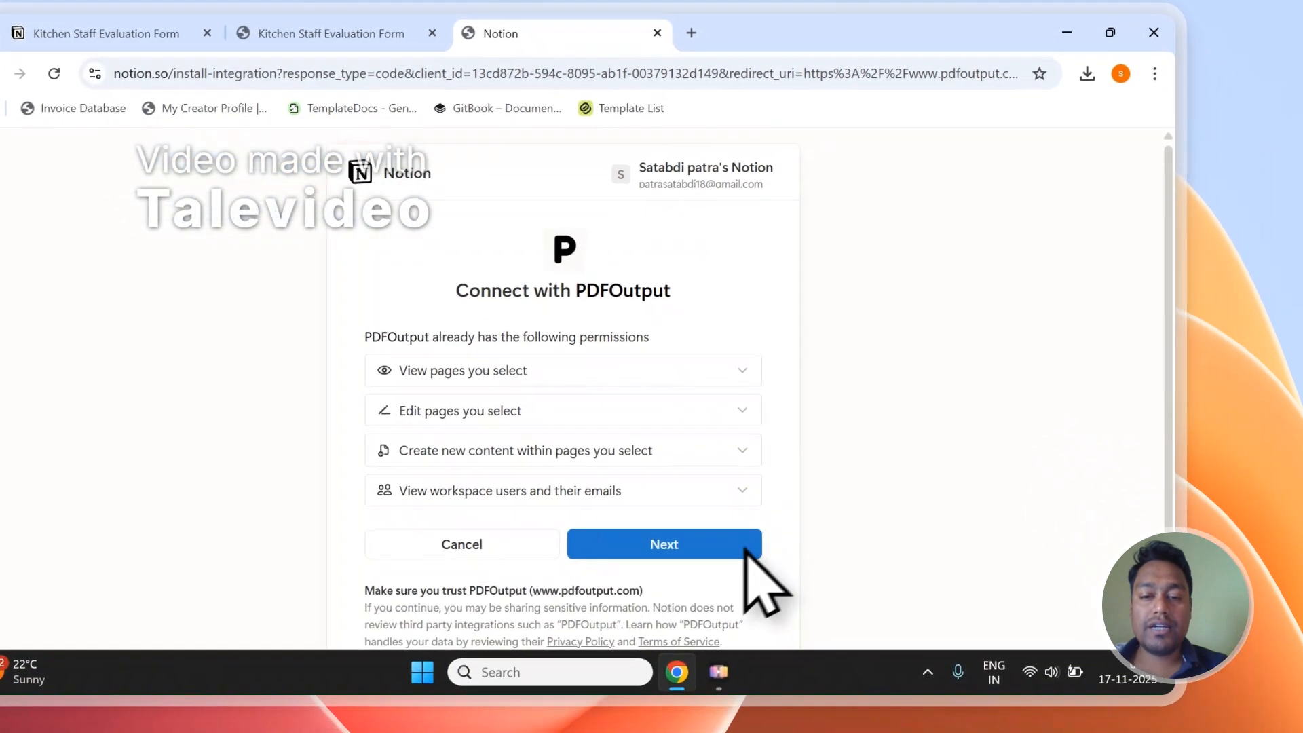
pyautogui.click(745, 551)
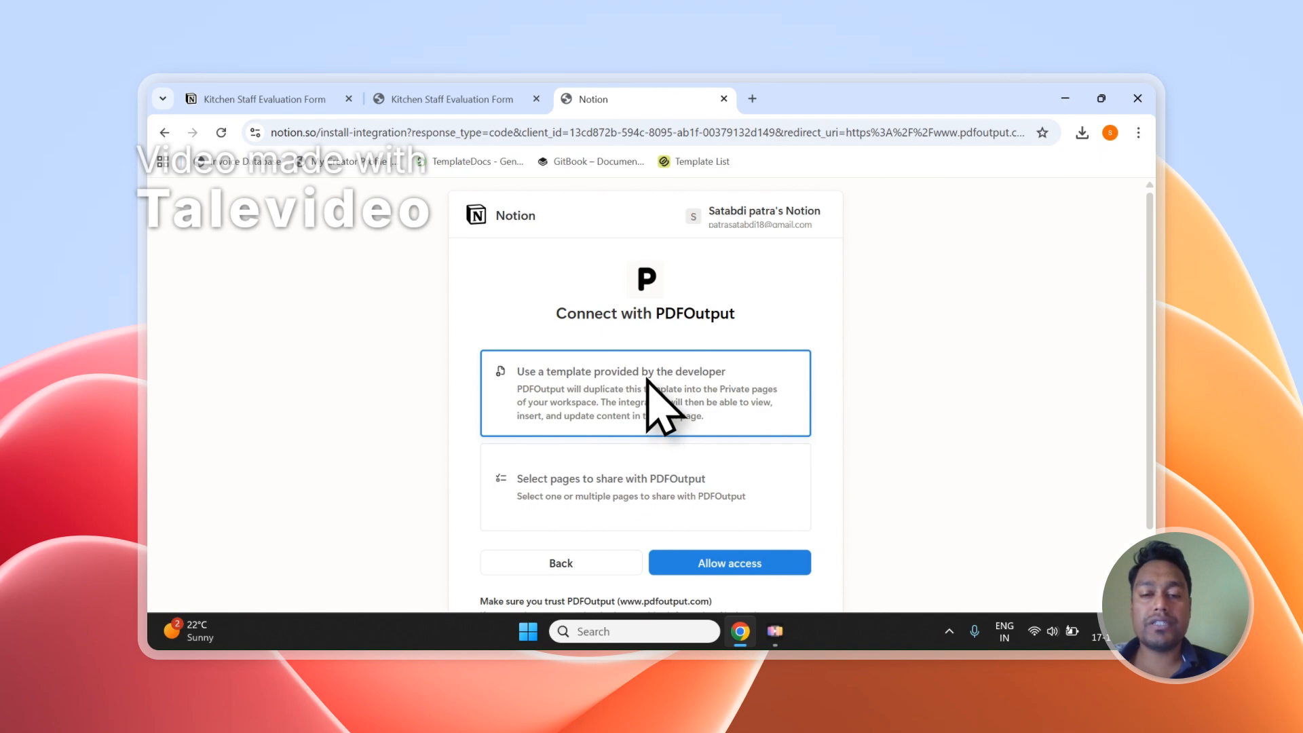
pyautogui.click(531, 461)
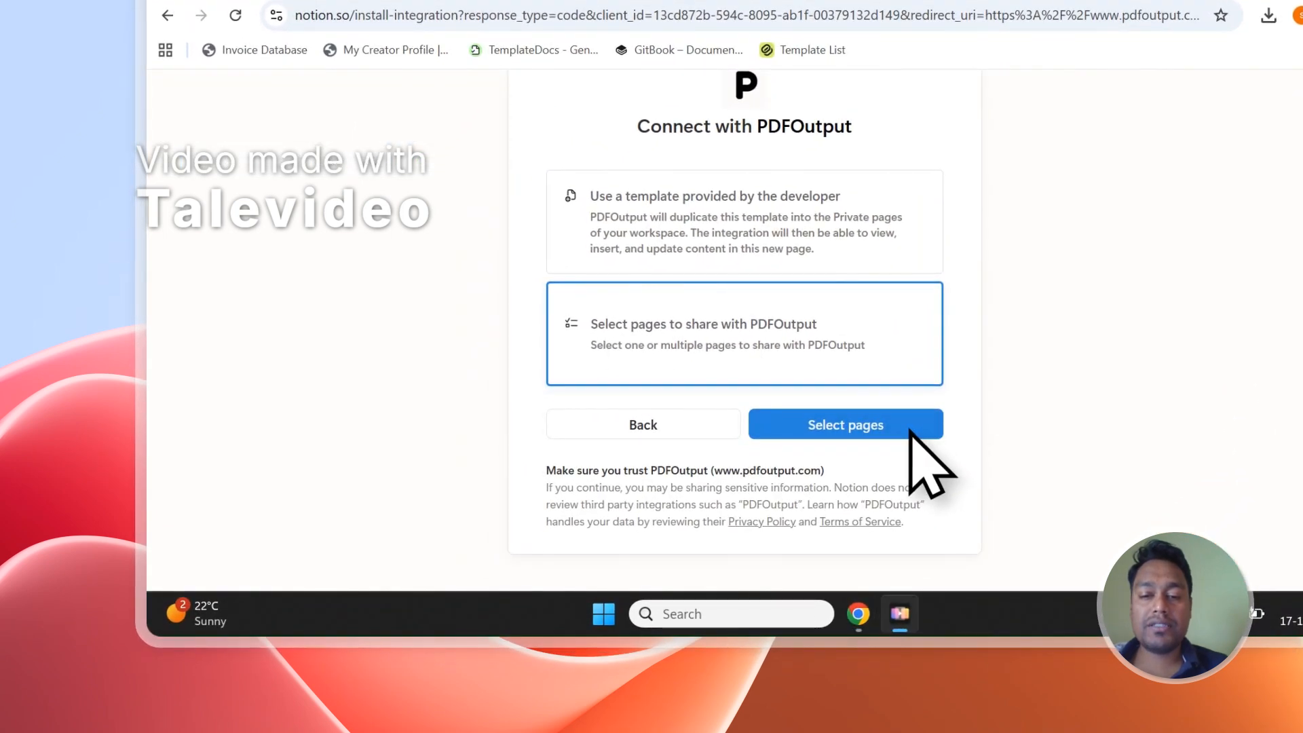
pyautogui.click(918, 429)
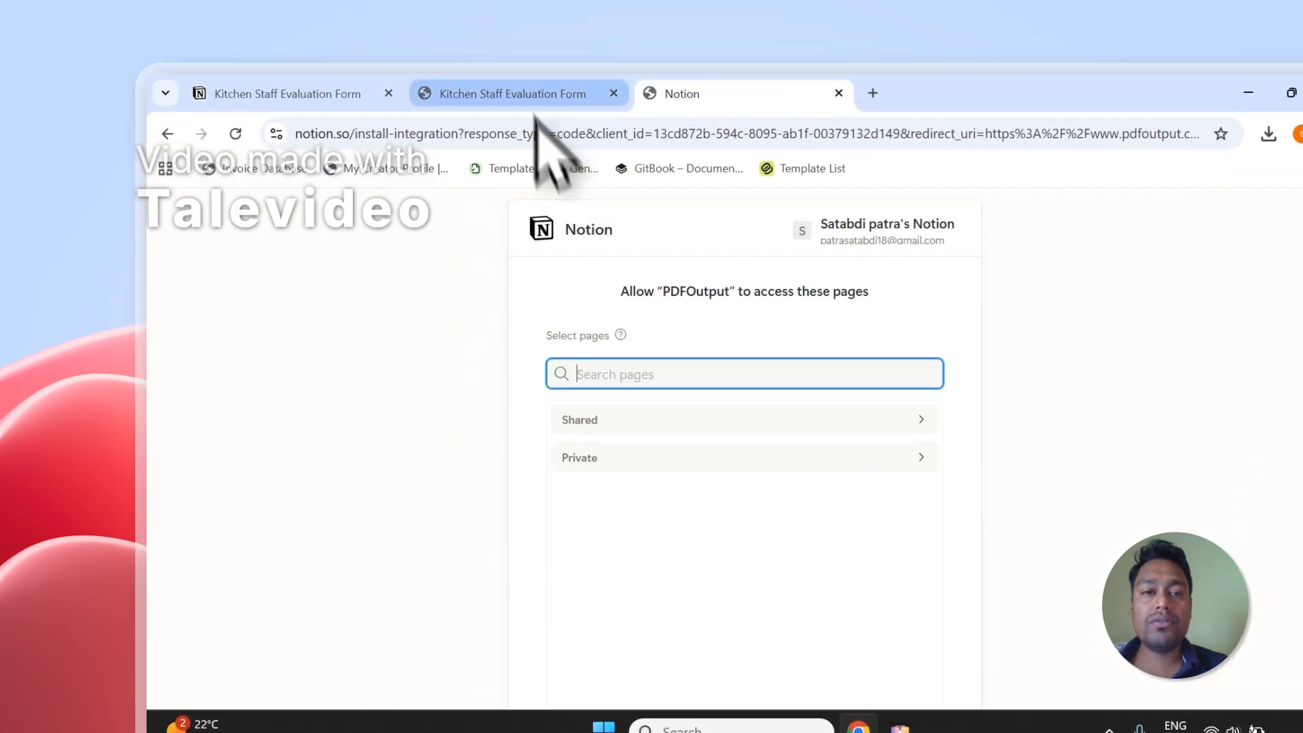
# - Search the shareable pages for the copied title and add the Kitchen Staff Evaluation Form page located under Form Database / Database
pyautogui.click(538, 90)
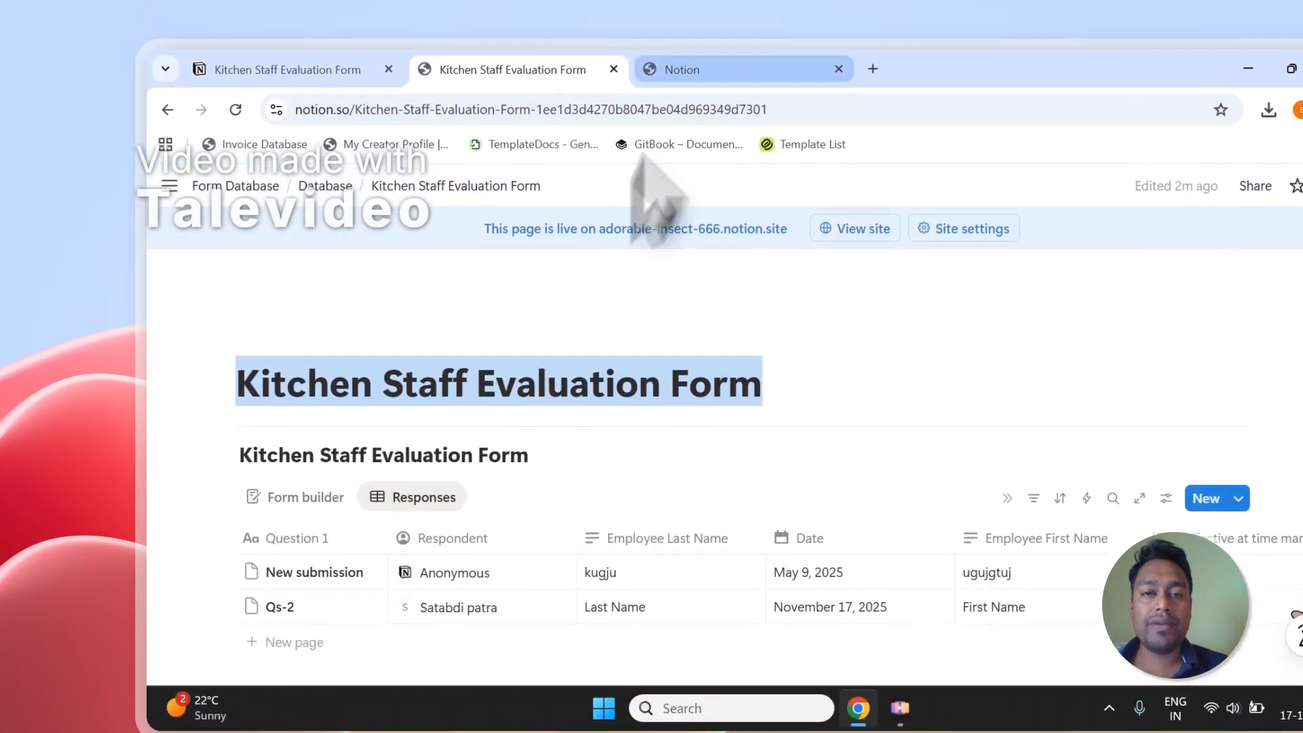
pyautogui.click(682, 117)
pyautogui.rightClick(593, 453)
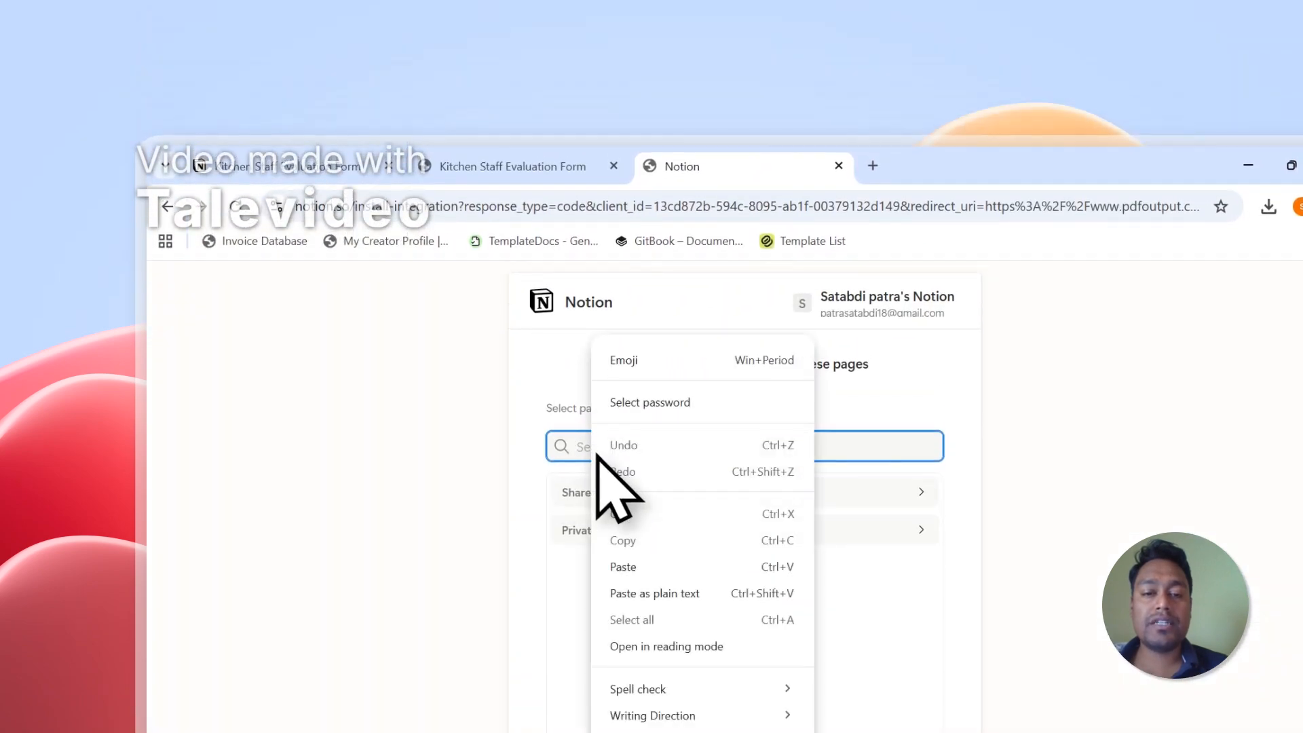
pyautogui.click(621, 564)
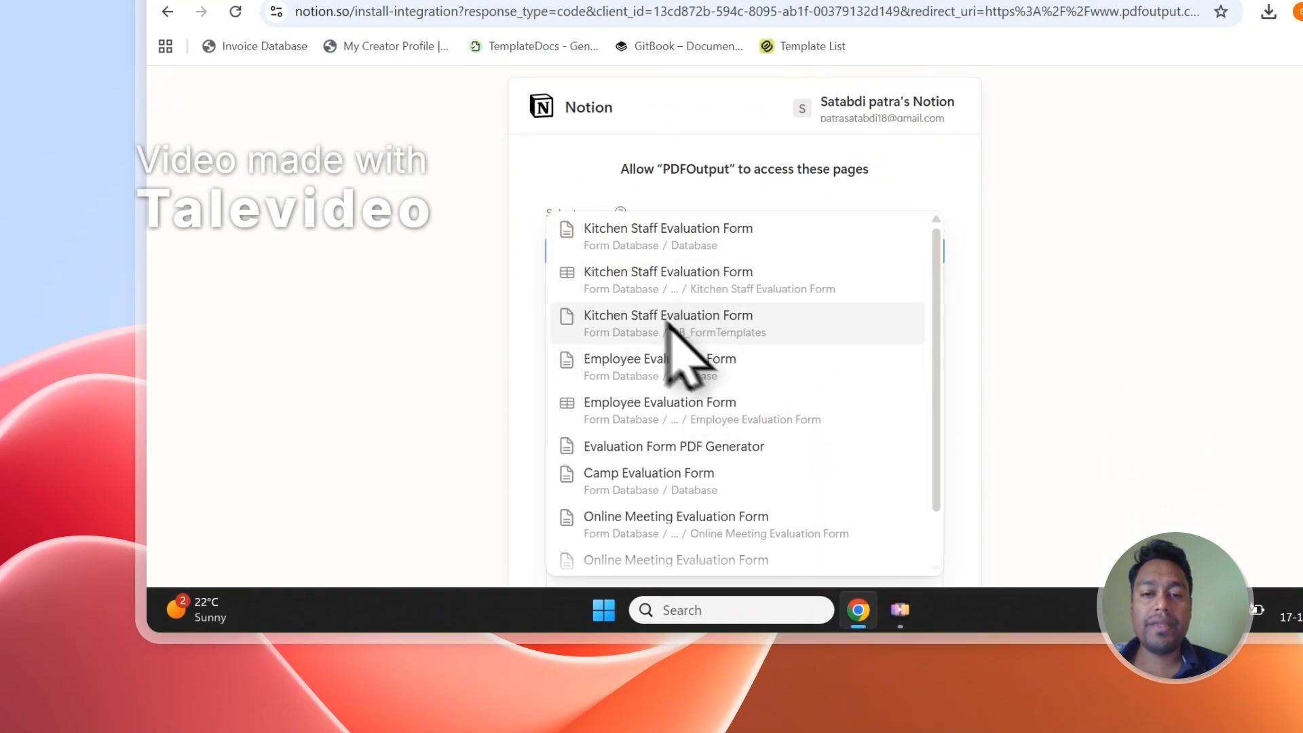
pyautogui.click(867, 243)
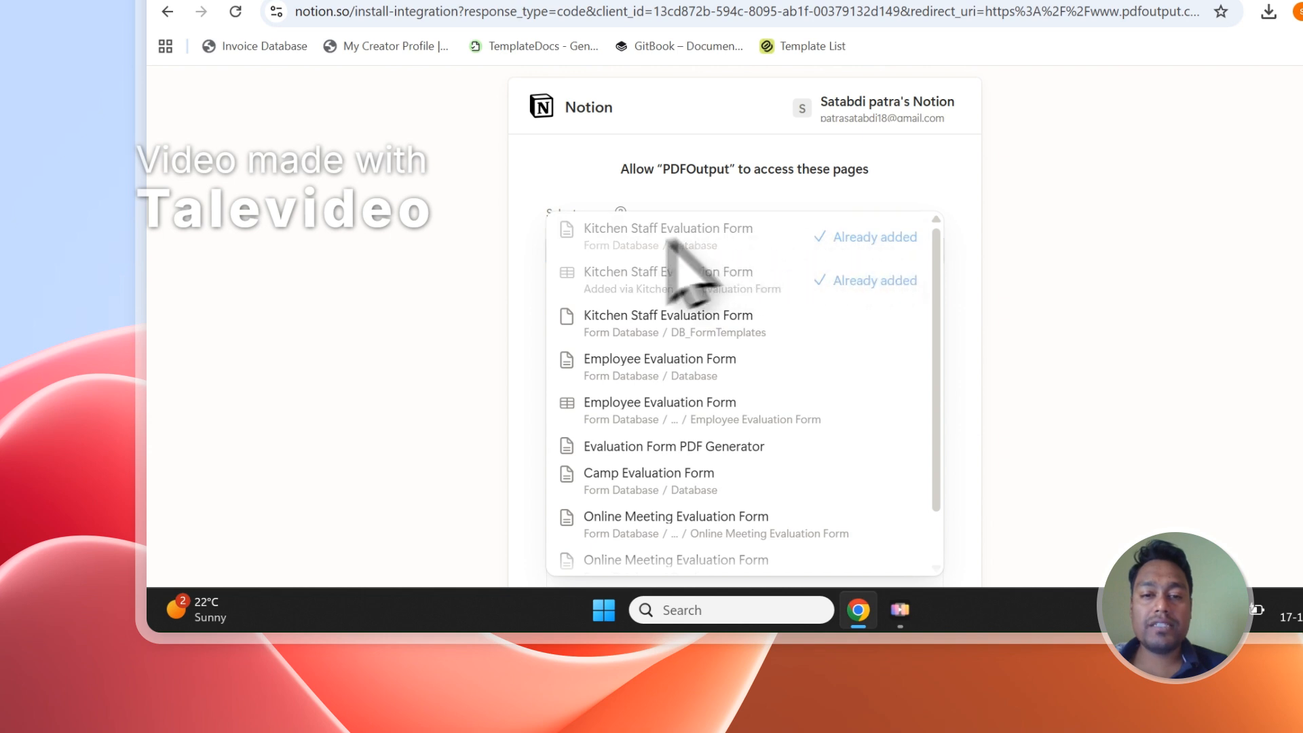
pyautogui.click(988, 283)
# - Expand the Private pages and check the manually selected and top-level pages against the Kitchen Staff Evaluation Form database
pyautogui.scroll(-1, 977, 289)
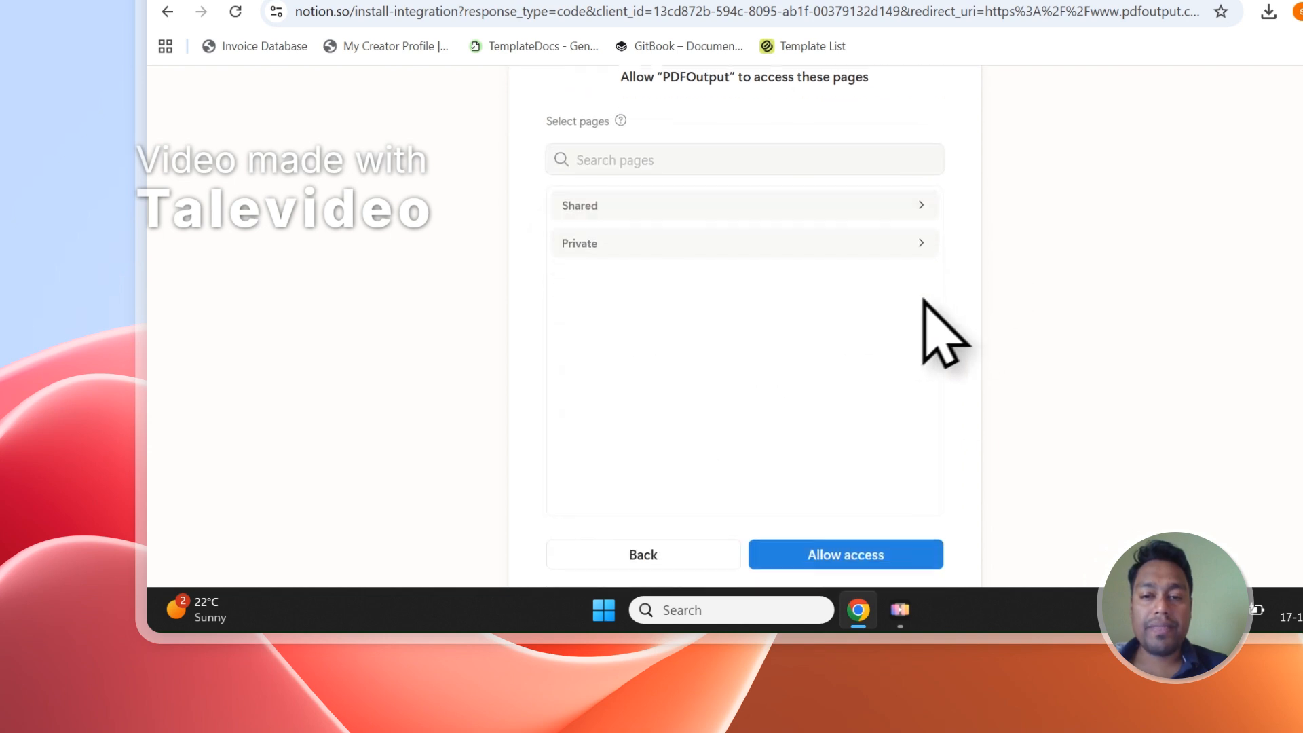
pyautogui.click(877, 244)
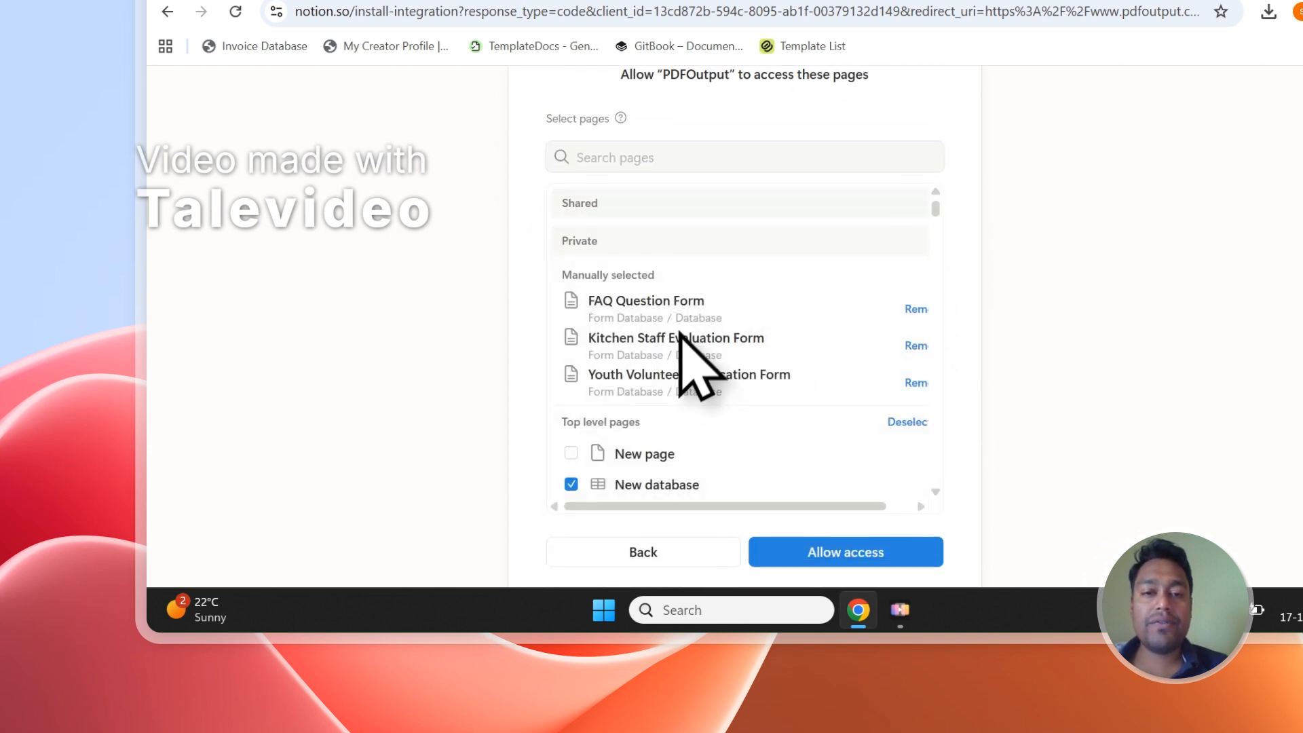
pyautogui.scroll(3, 678, 333)
pyautogui.click(503, 142)
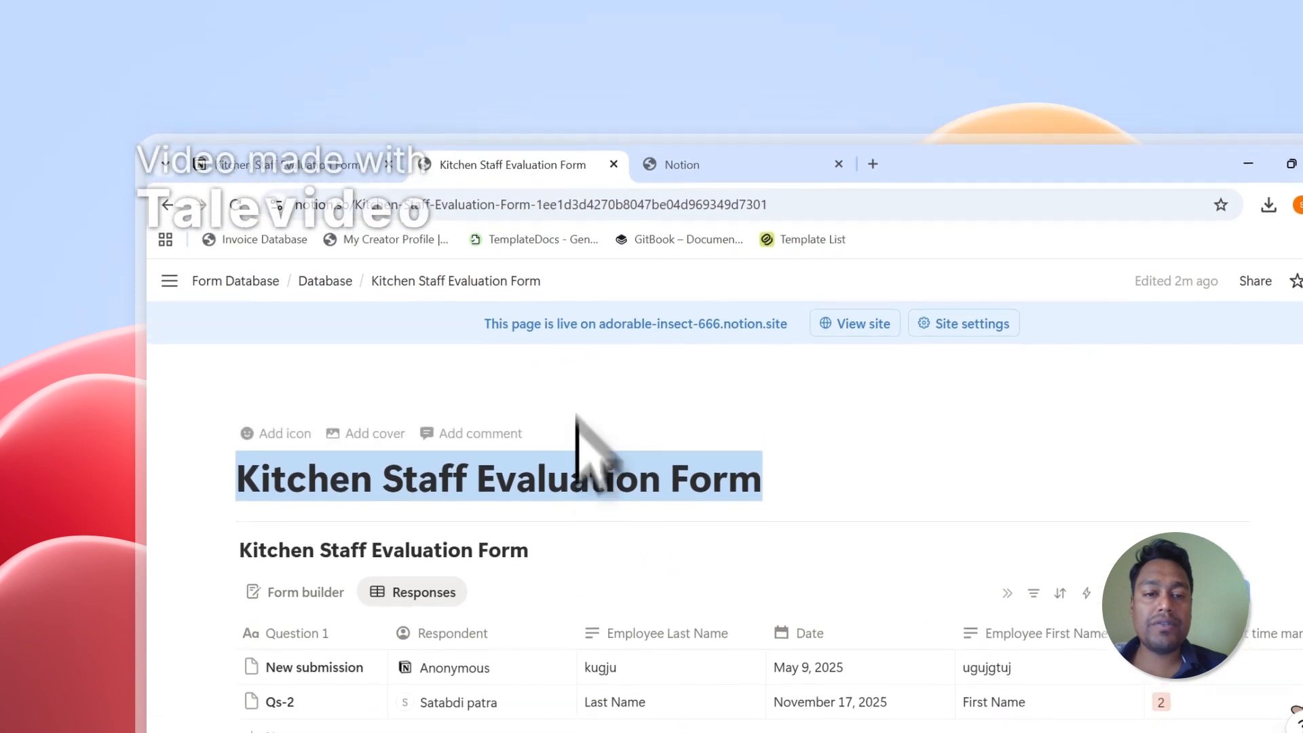
pyautogui.click(682, 165)
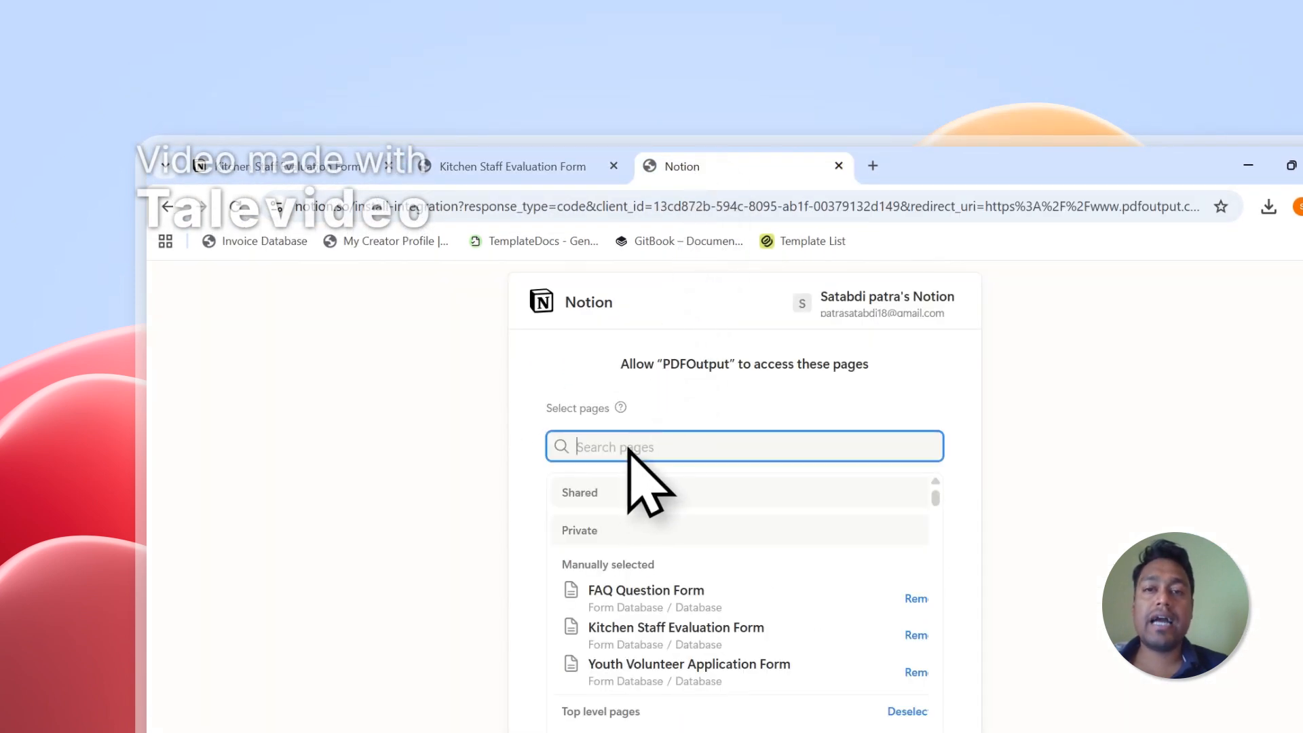
pyautogui.scroll(-5, 628, 447)
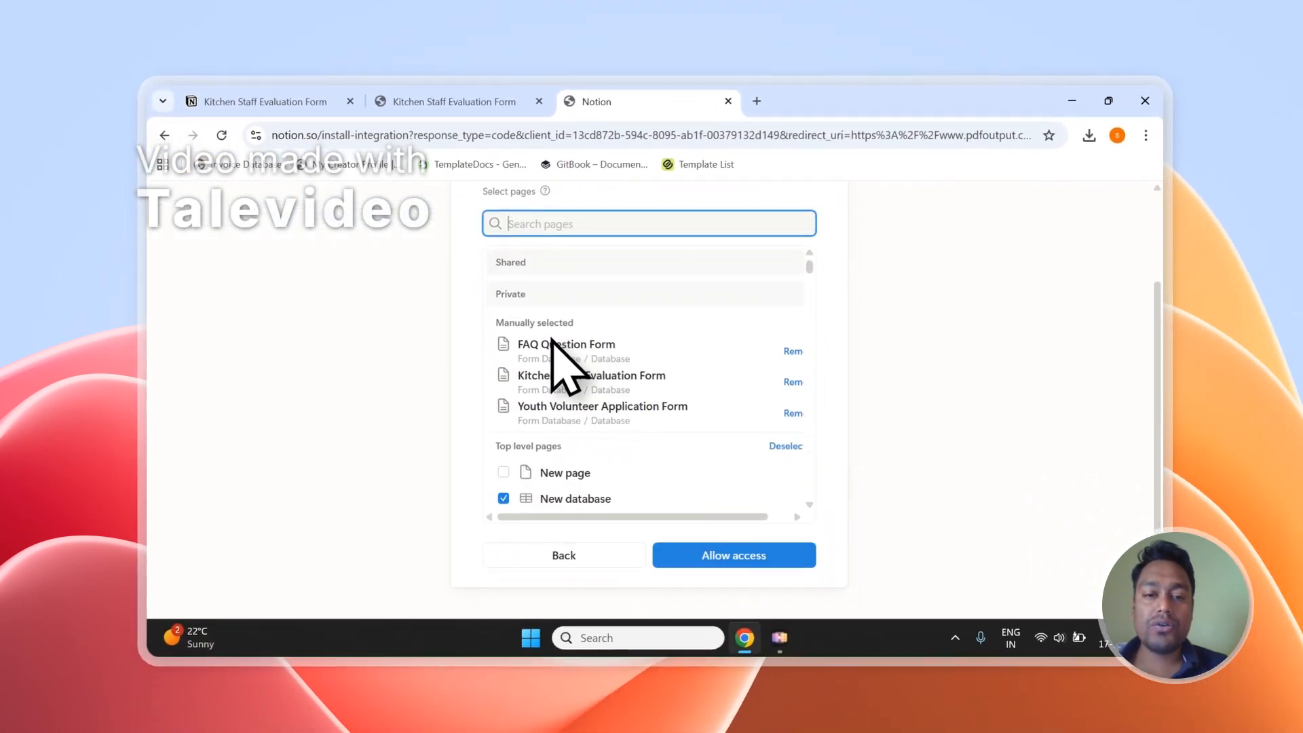
pyautogui.scroll(-1, 531, 367)
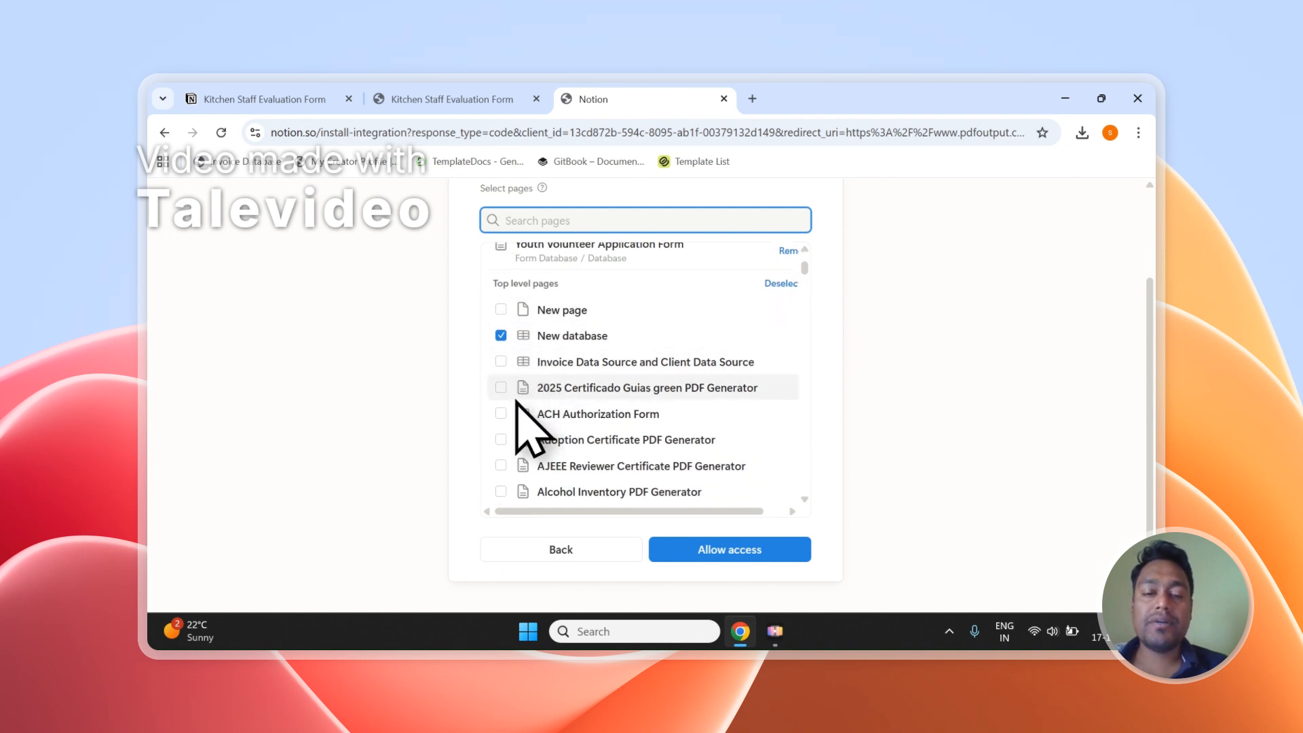
pyautogui.scroll(2, 517, 402)
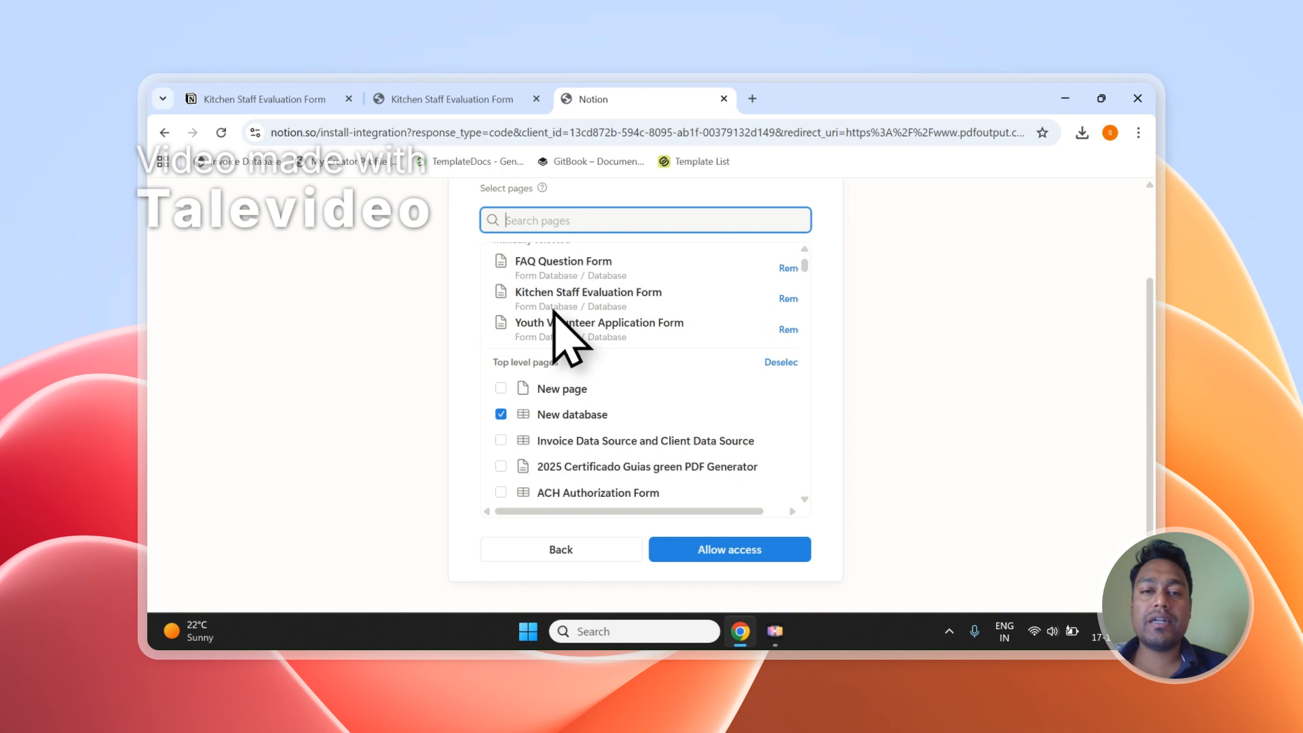
pyautogui.scroll(1, 554, 310)
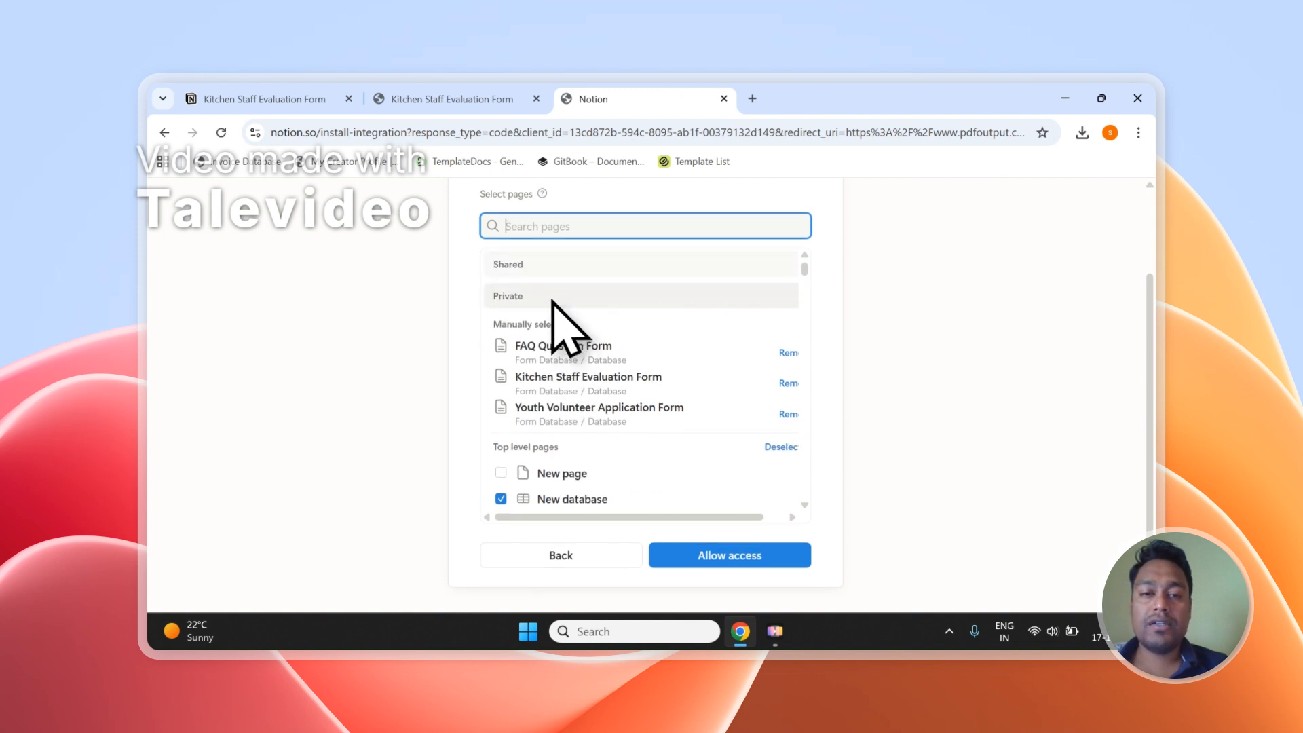
pyautogui.scroll(2, 553, 307)
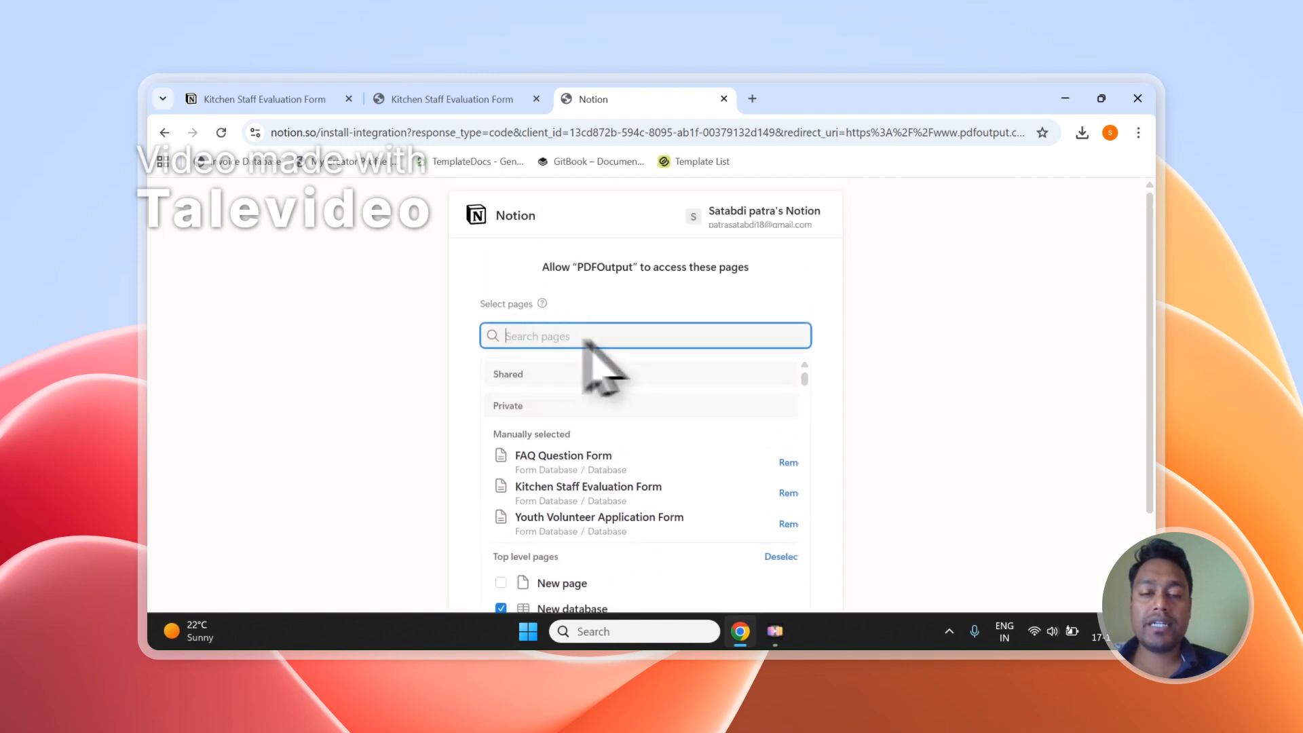
# - Compare the Kitchen Staff Evaluation Form title and responses table in Notion with the pages selected for sharing with PDFOutput
pyautogui.click(452, 99)
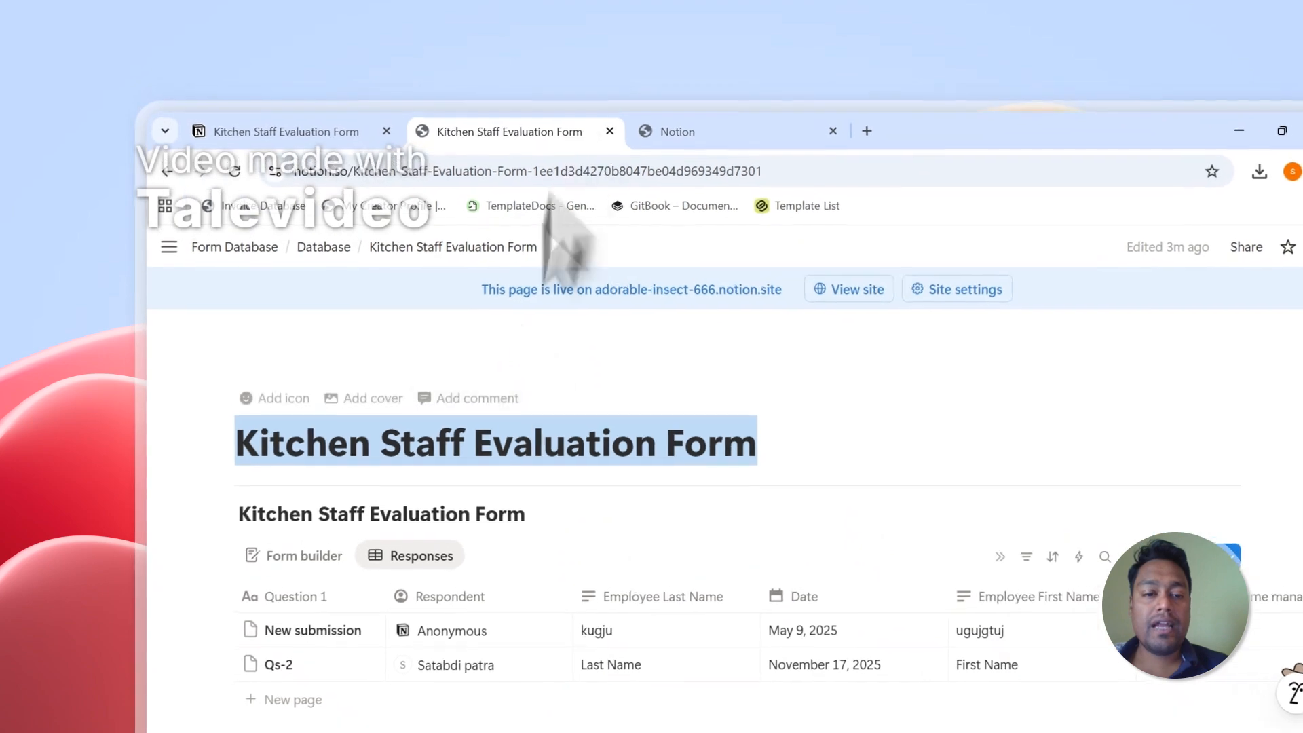
pyautogui.moveTo(765, 468); pyautogui.dragTo(238, 459)
pyautogui.click(239, 455)
pyautogui.scroll(-2, 584, 543)
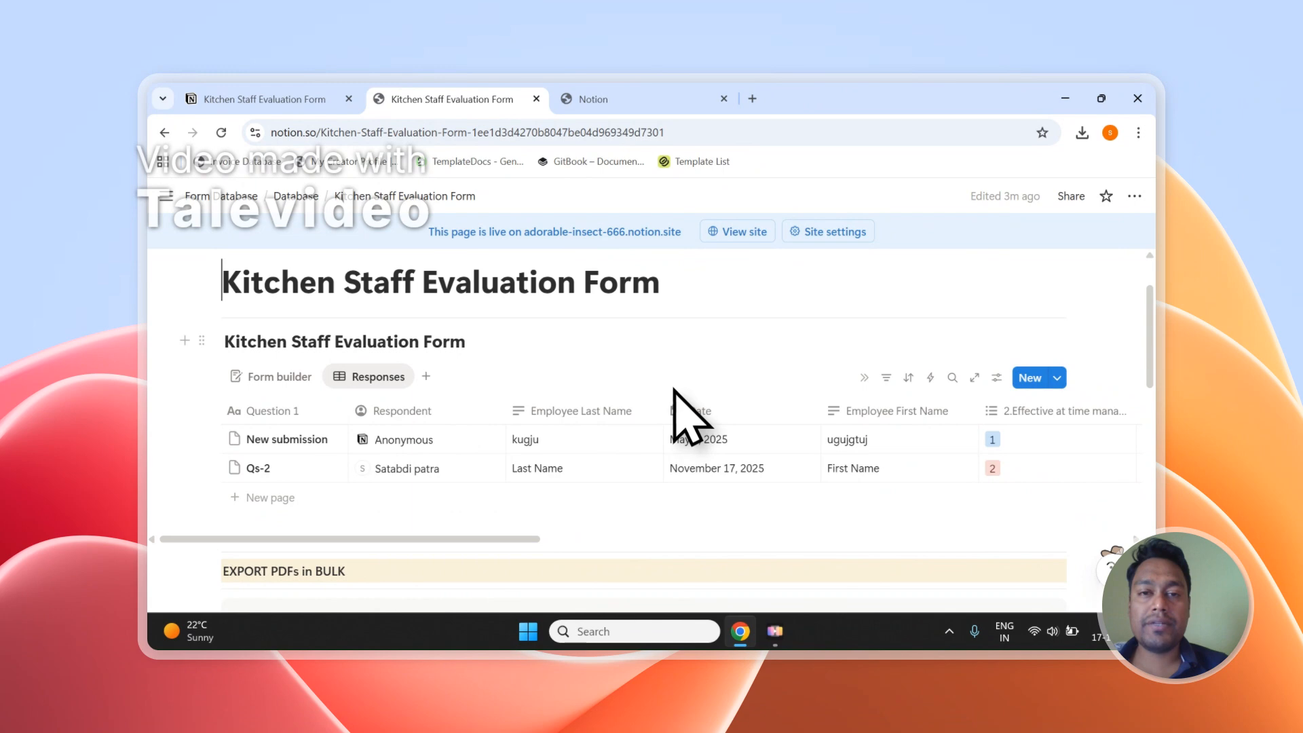
pyautogui.click(679, 99)
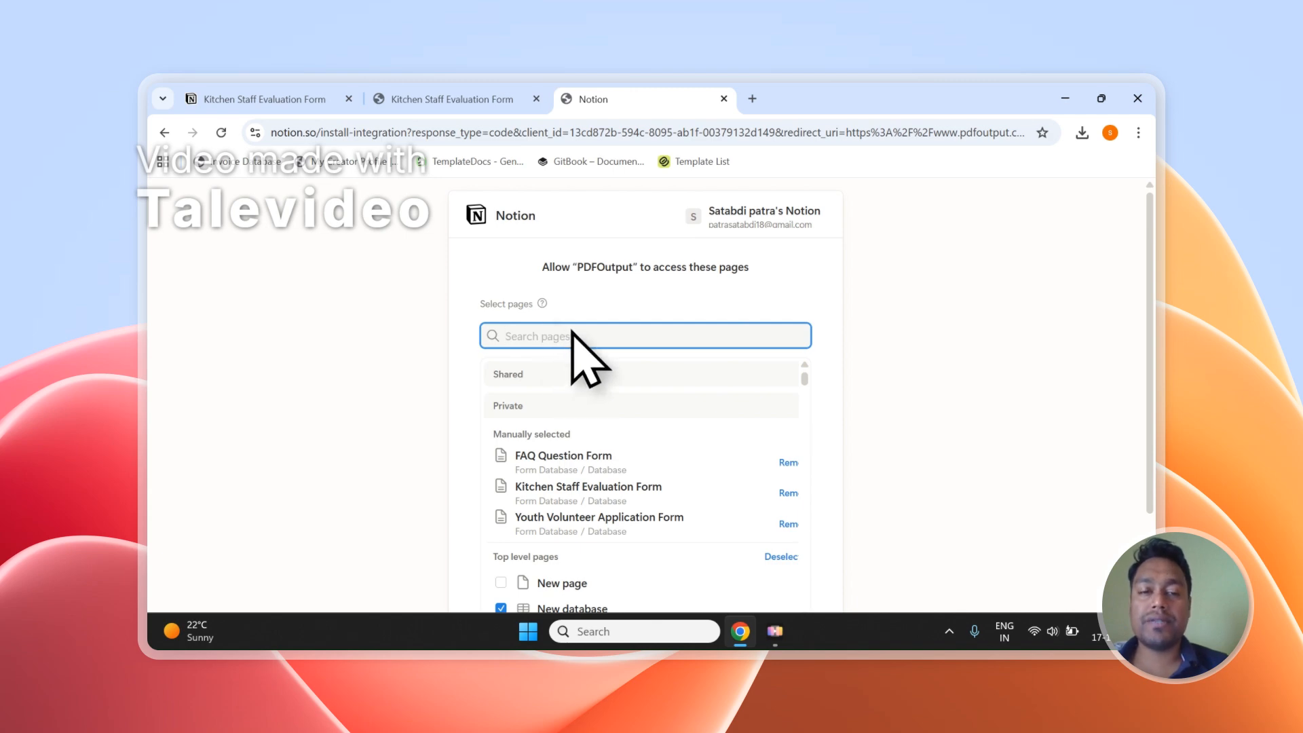
pyautogui.click(475, 99)
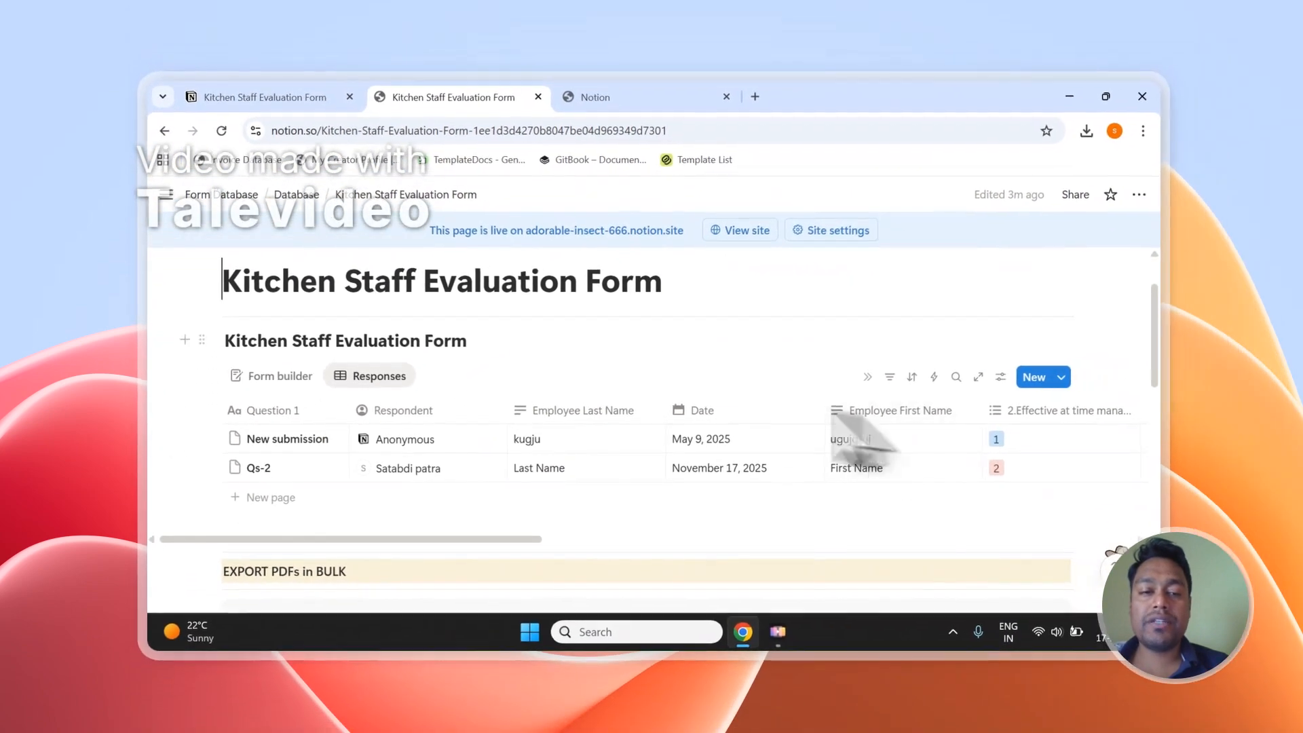
pyautogui.scroll(2, 494, 364)
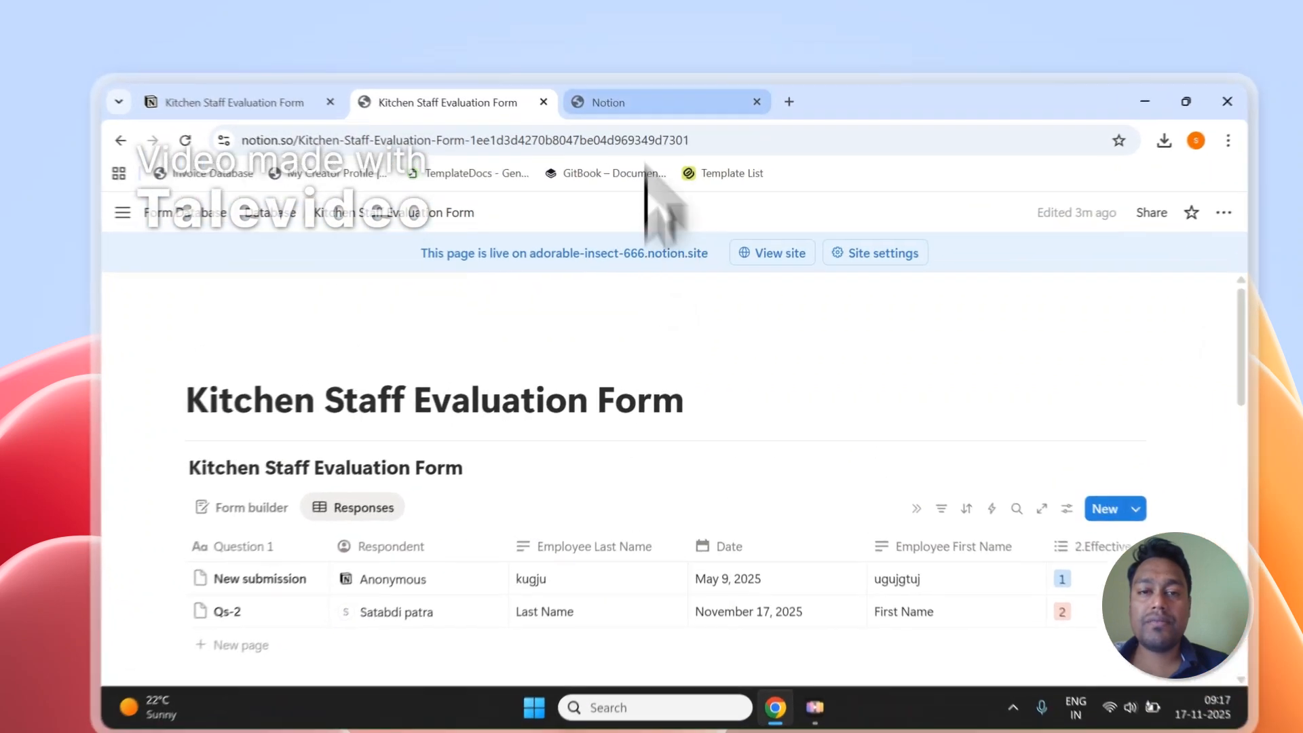
# - Allow PDFOutput to access the selected Notion pages, including Kitchen Staff Evaluation Form
pyautogui.click(592, 99)
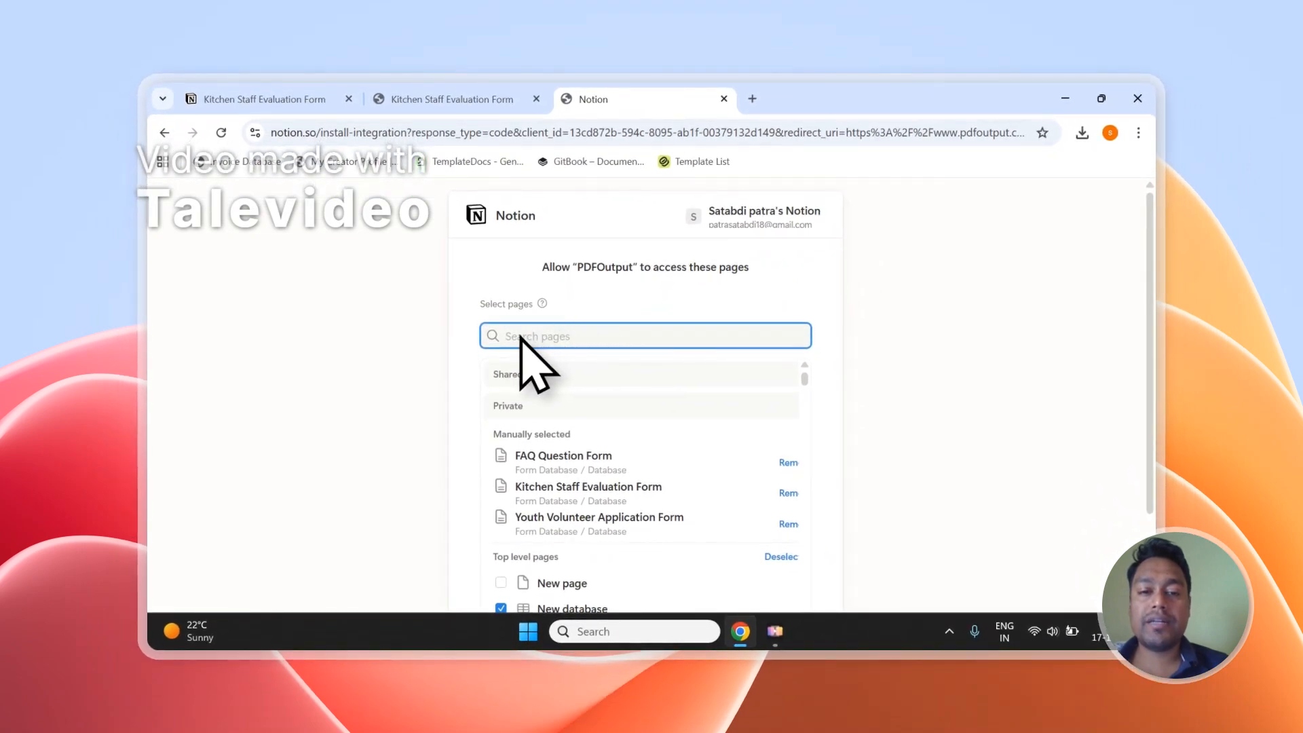
pyautogui.scroll(-3, 584, 367)
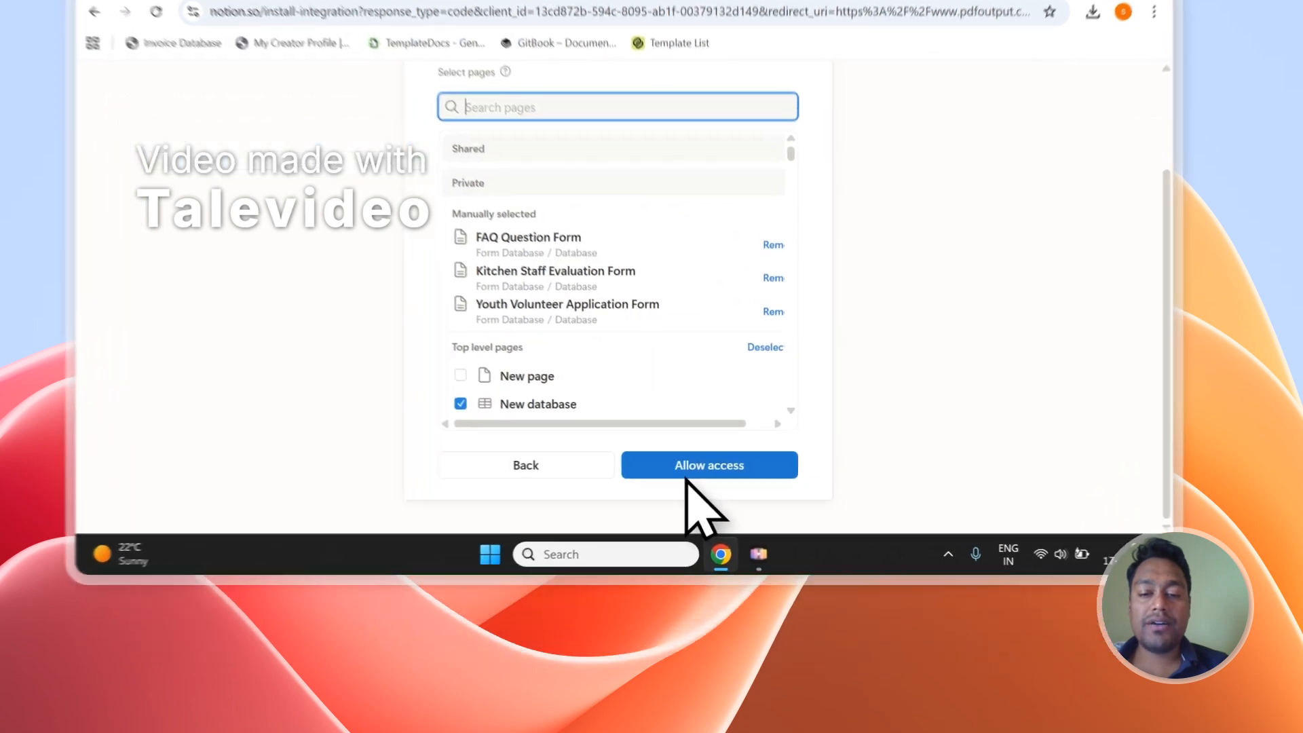
pyautogui.click(720, 551)
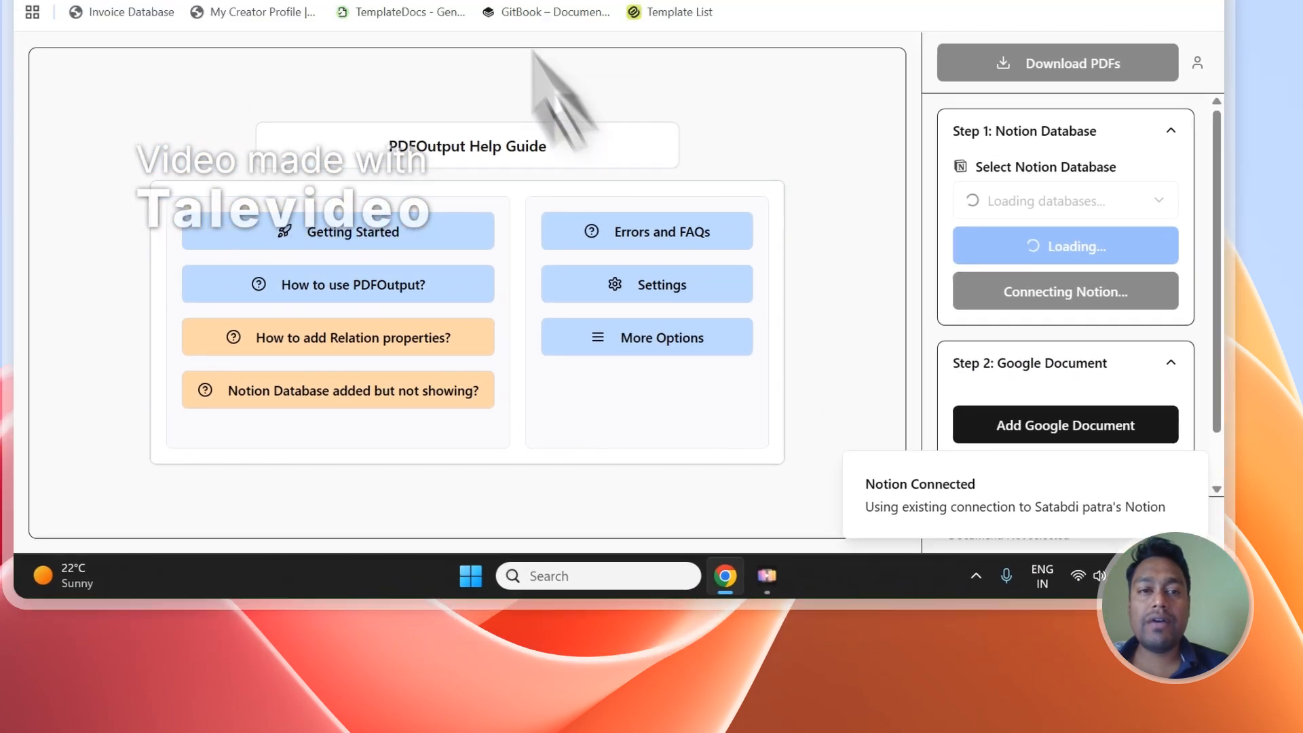
# - Check PDFOutput's list of Notion databases for the Kitchen Staff Evaluation Form shown in Notion
pyautogui.click(417, 95)
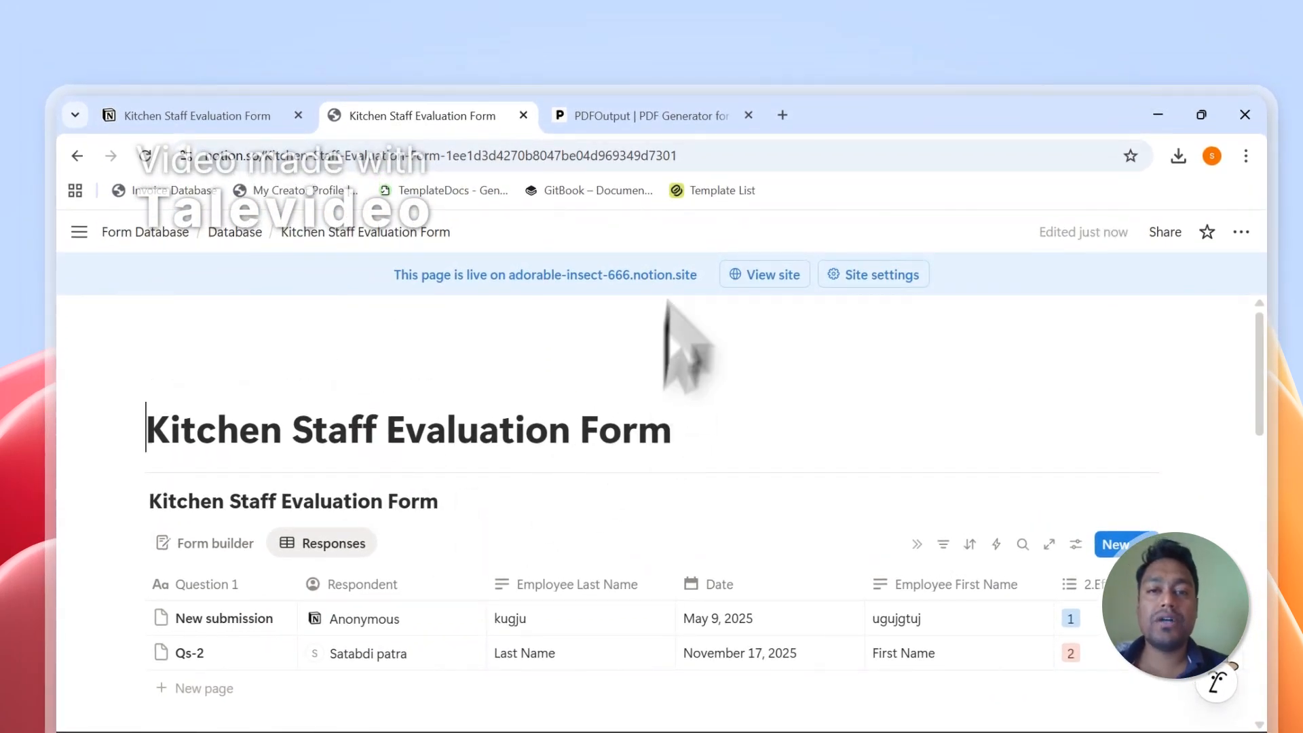
pyautogui.click(690, 114)
pyautogui.click(1141, 384)
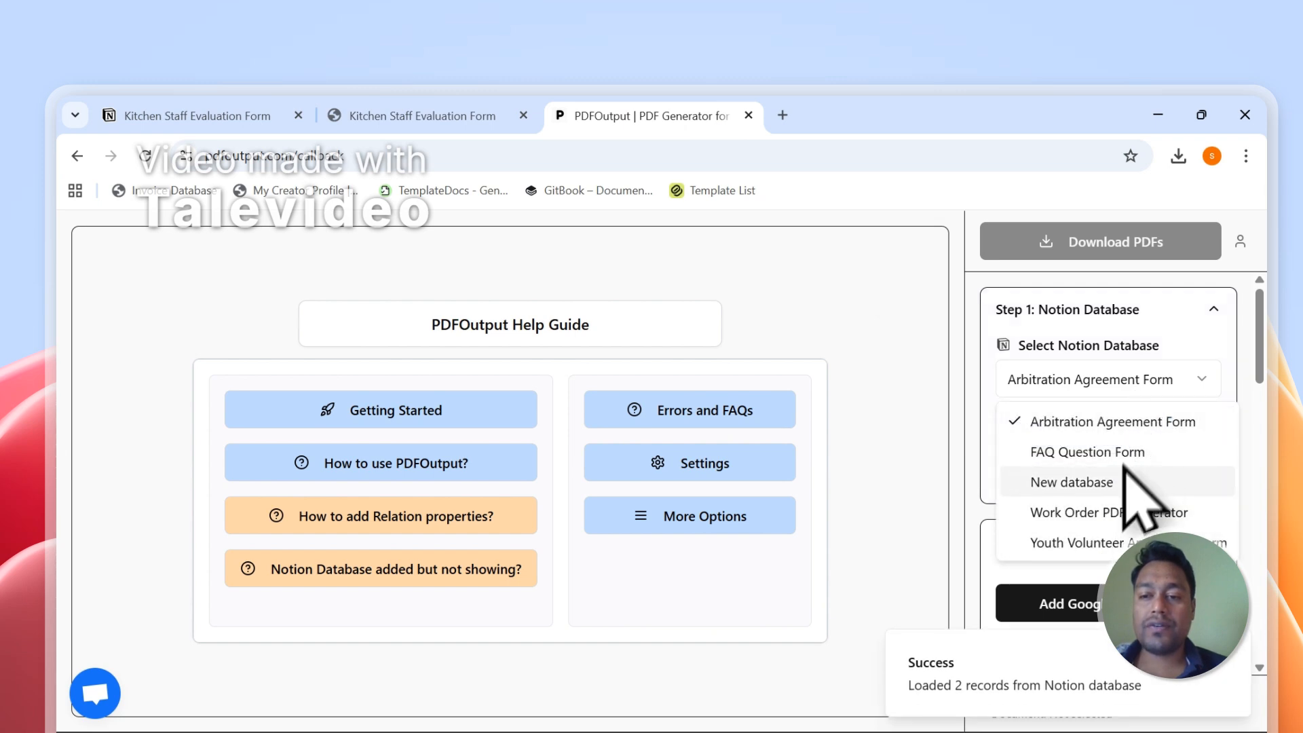
pyautogui.click(983, 469)
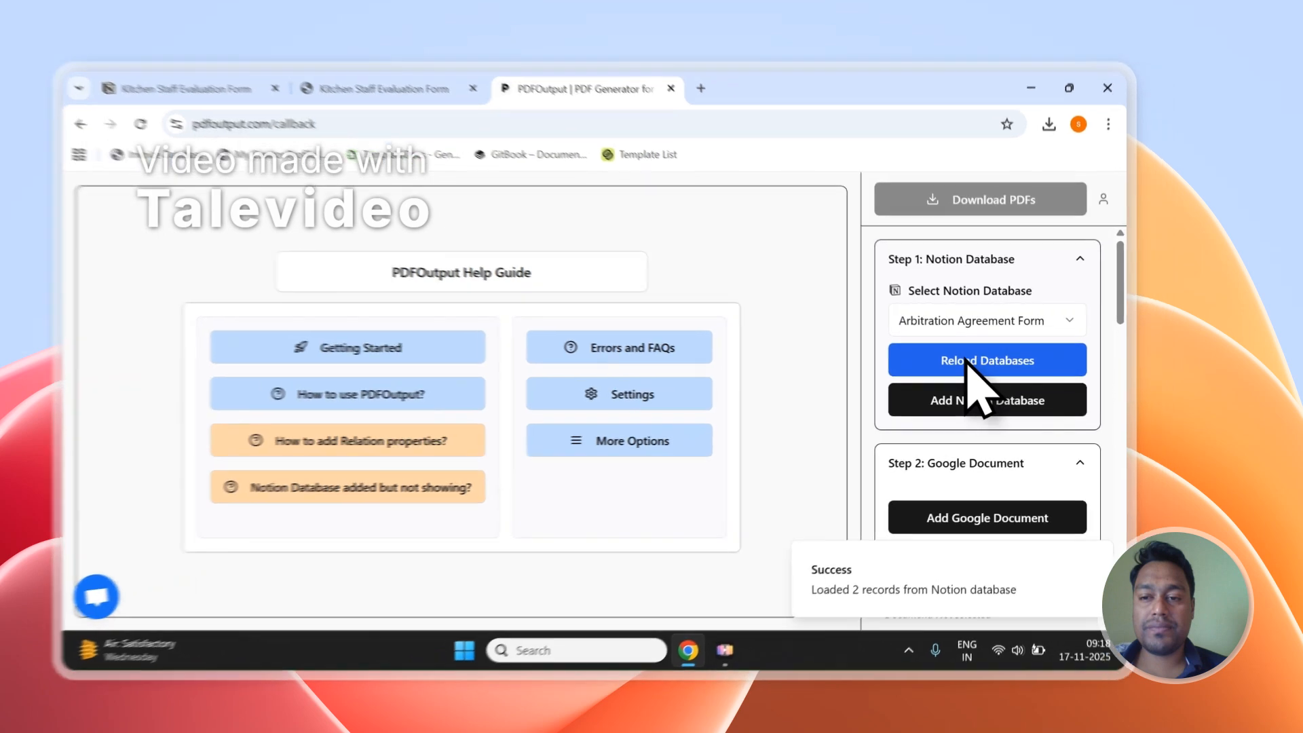
pyautogui.click(1003, 320)
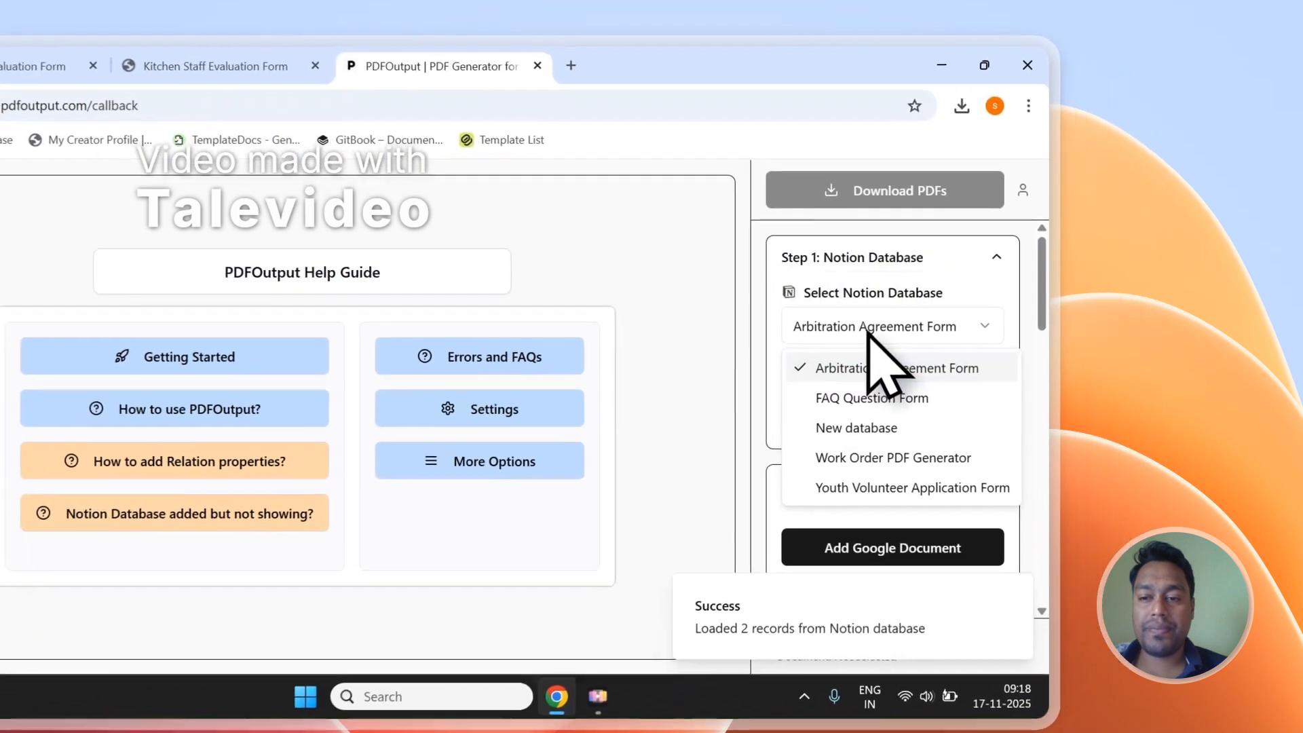
pyautogui.click(875, 367)
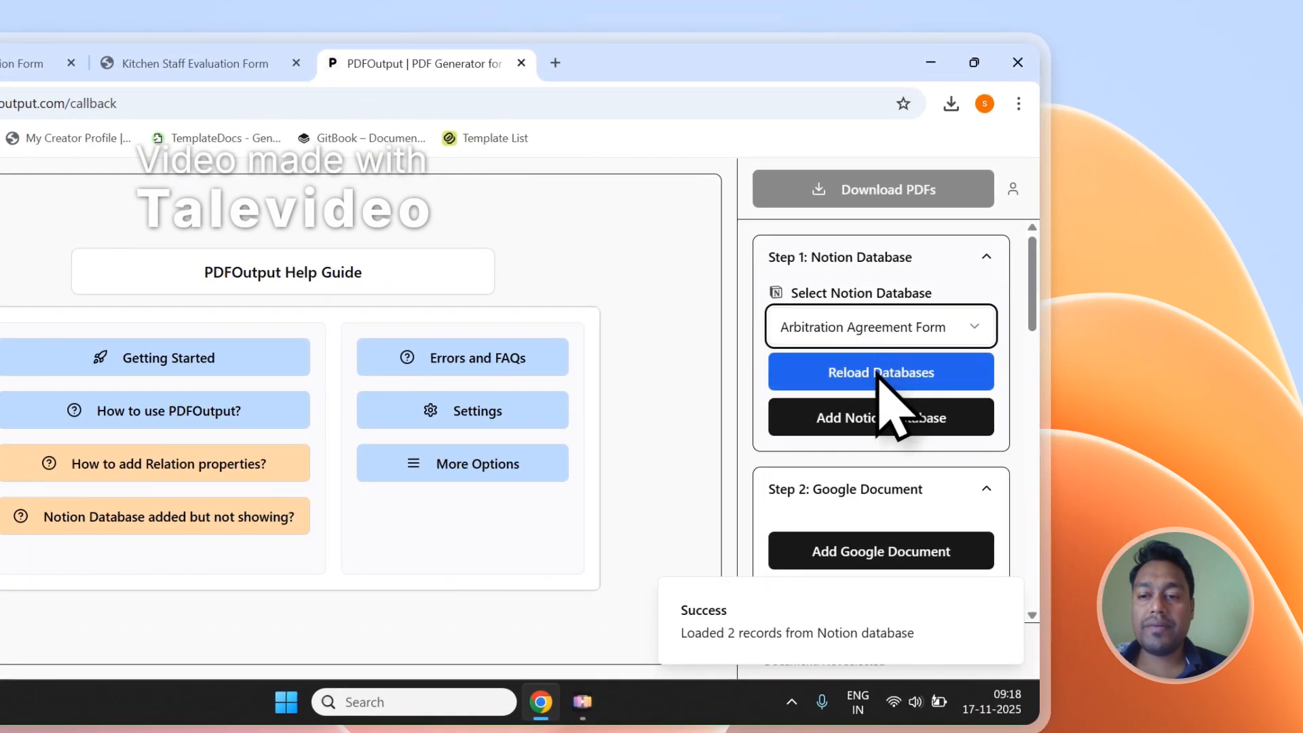
# - Reload the databases and select Kitchen Staff Evaluation Form as the Notion database, dismissing the notification
pyautogui.click(876, 372)
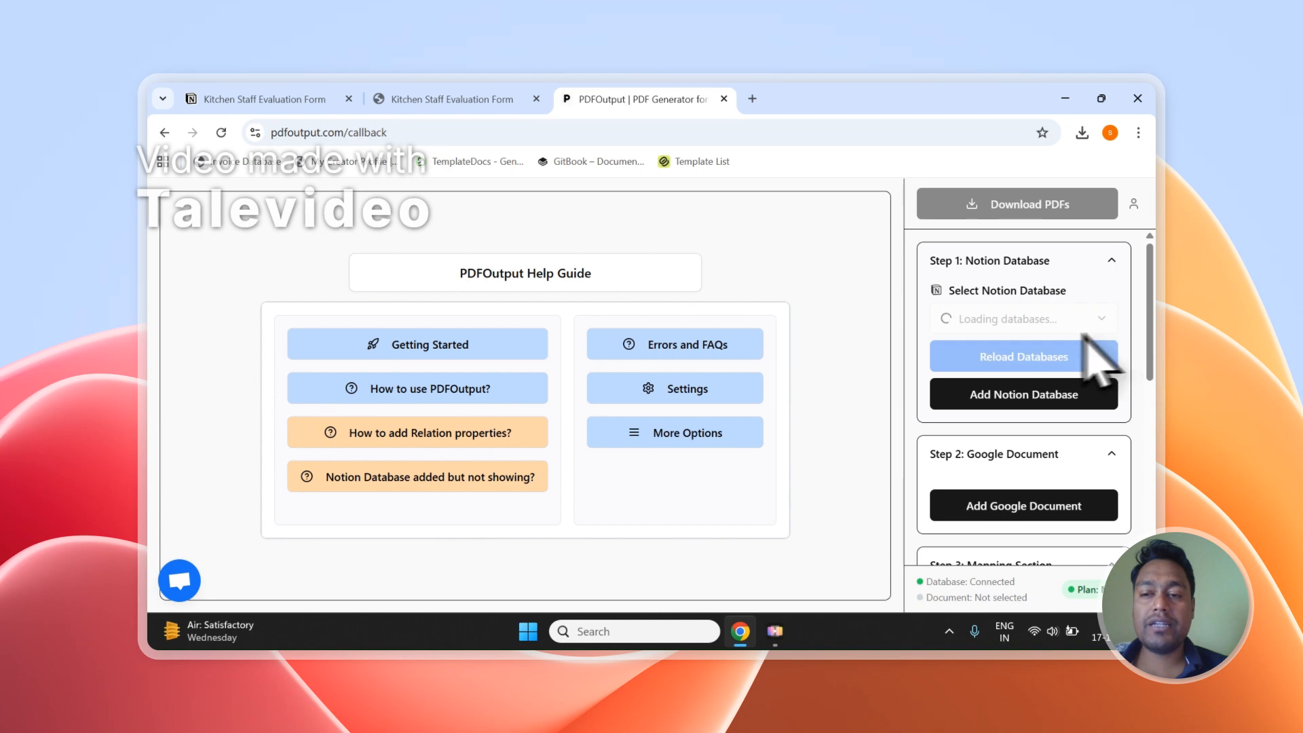
pyautogui.click(893, 345)
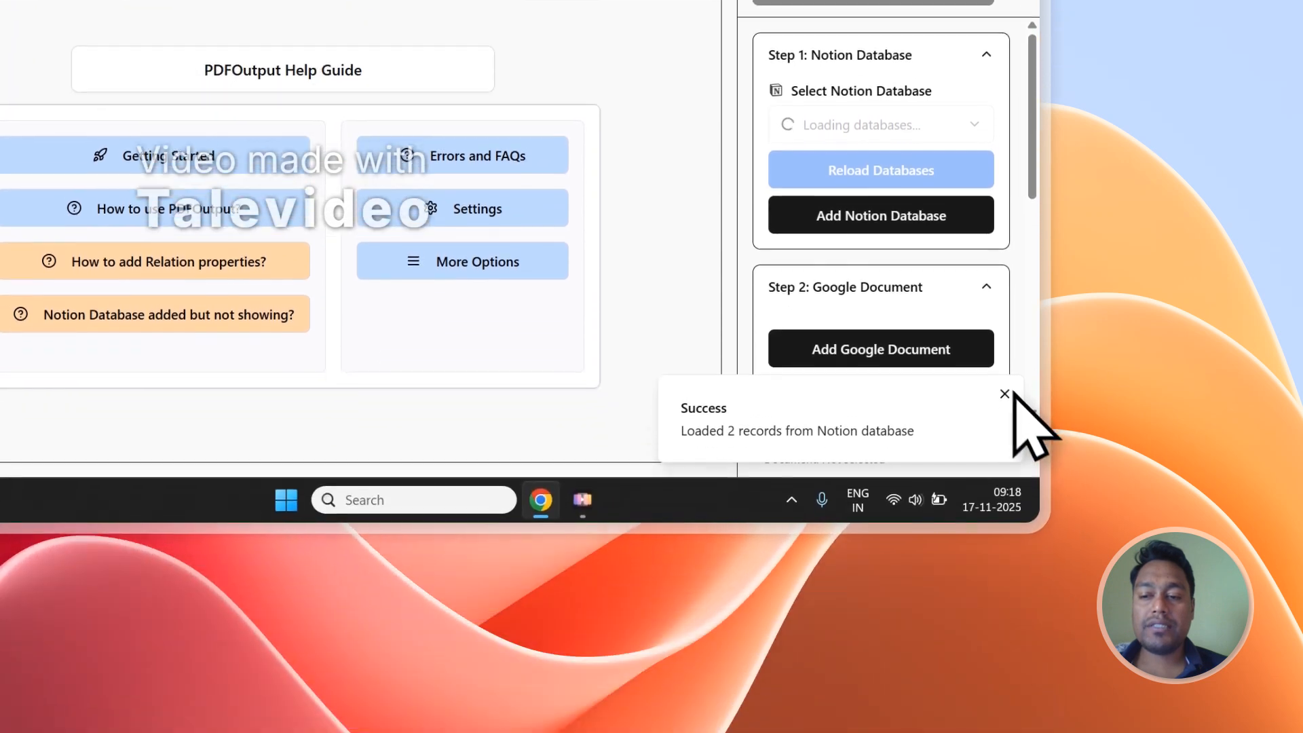
pyautogui.click(1007, 637)
# - Review the database properties listed in the Mapping Section and compare them with the columns of the Notion responses table
pyautogui.moveTo(1033, 364); pyautogui.dragTo(1032, 537)
pyautogui.moveTo(1043, 241); pyautogui.dragTo(1032, 309)
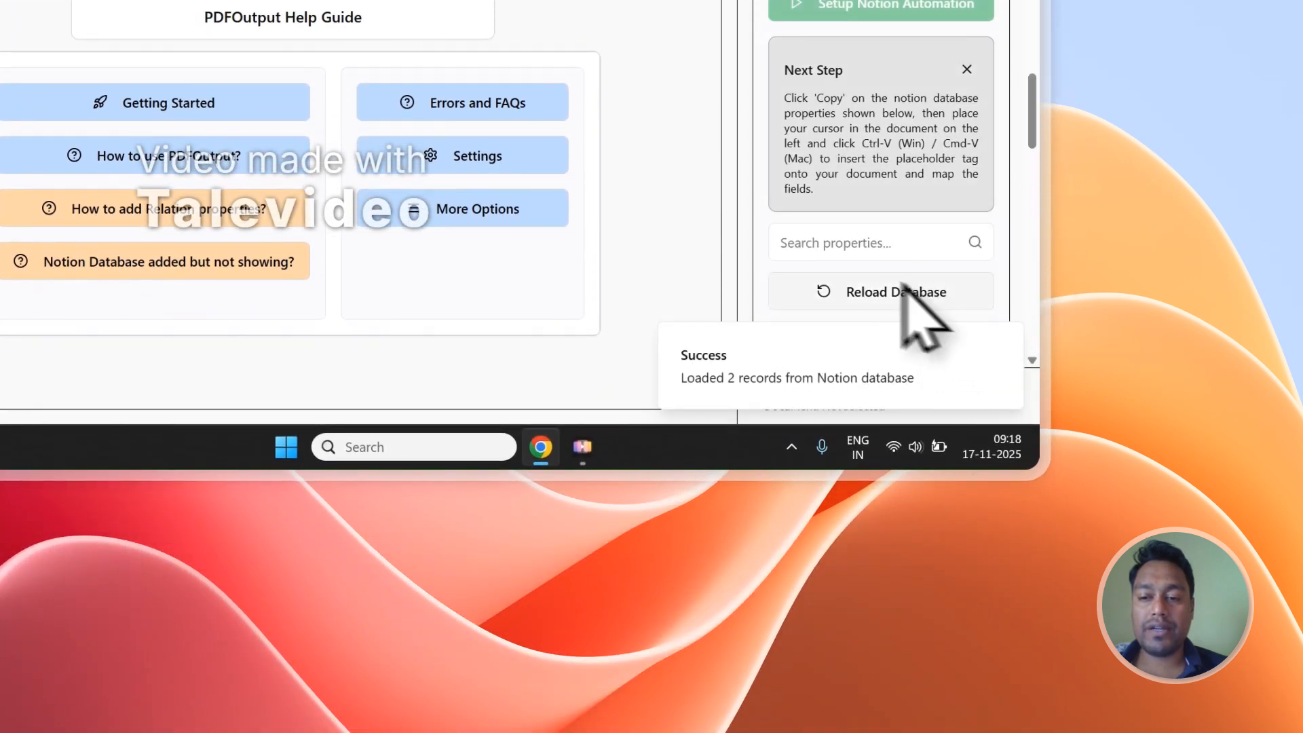
pyautogui.scroll(-10, 903, 284)
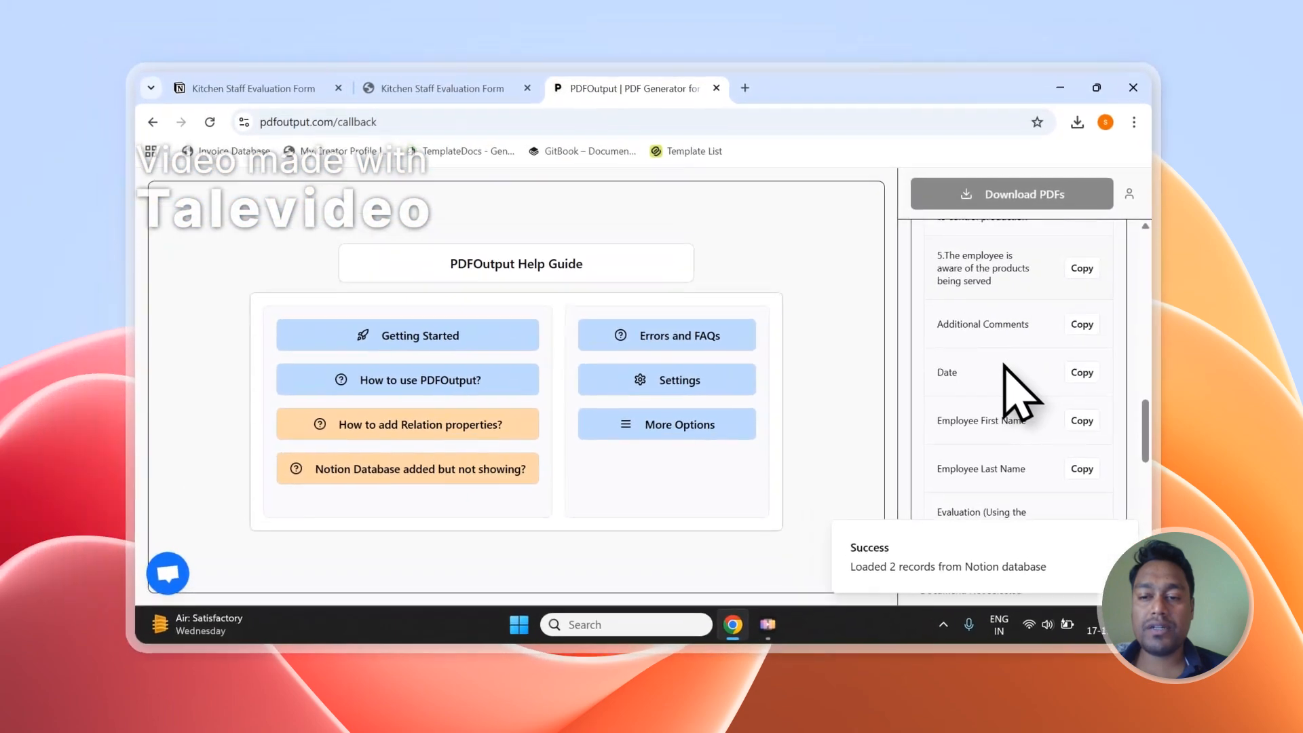
pyautogui.scroll(-5, 1004, 367)
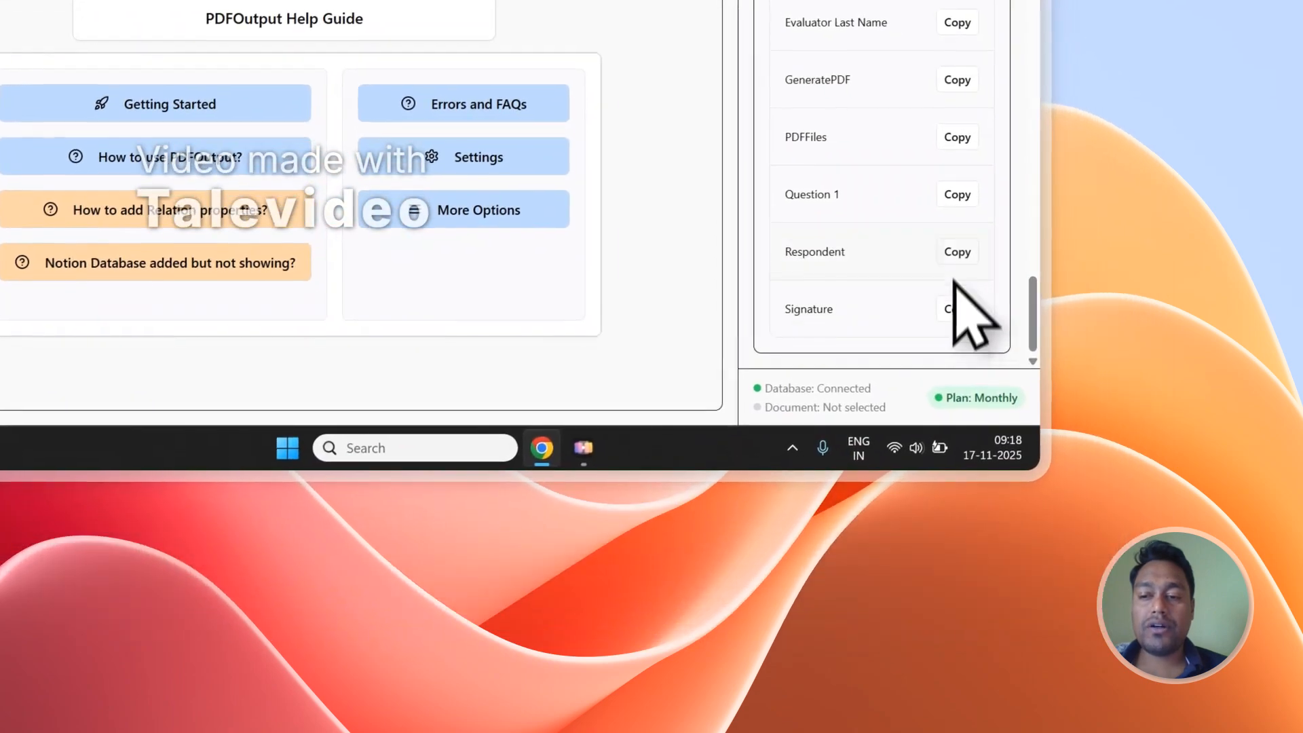
pyautogui.scroll(3, 1085, 454)
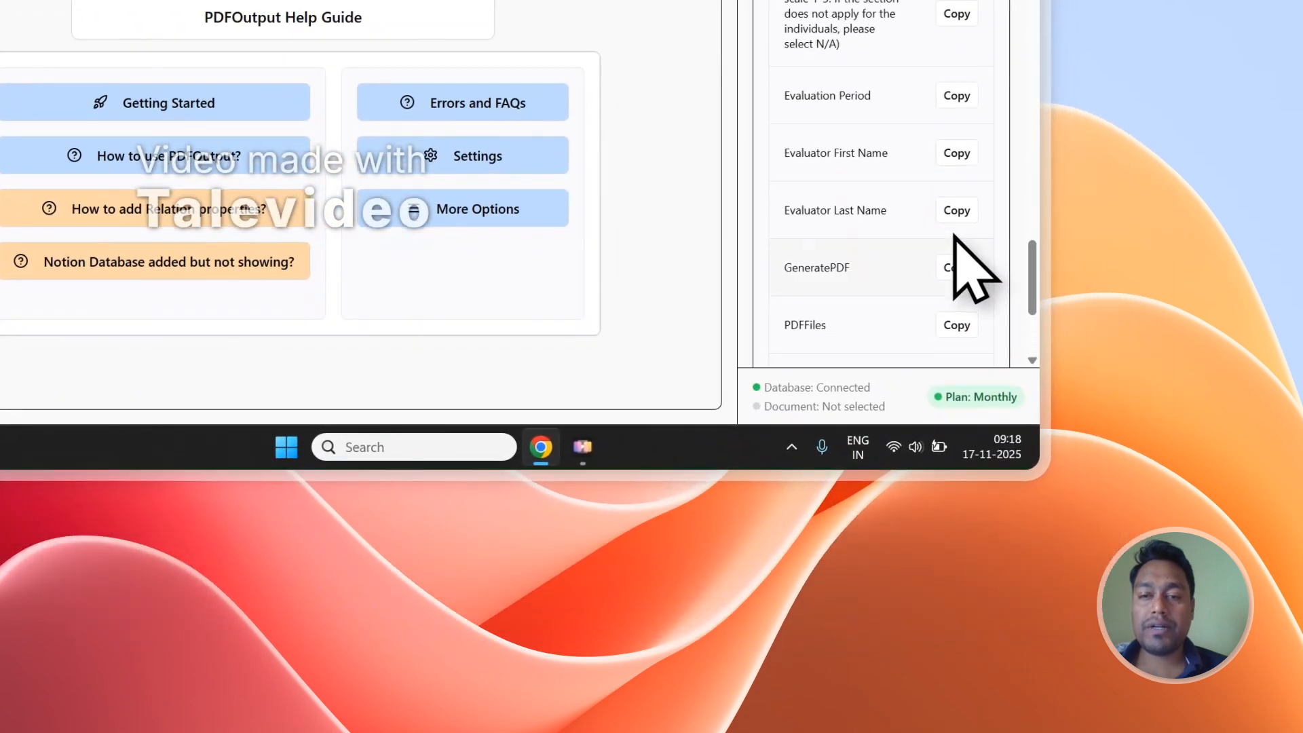
pyautogui.scroll(2, 954, 234)
pyautogui.click(306, 96)
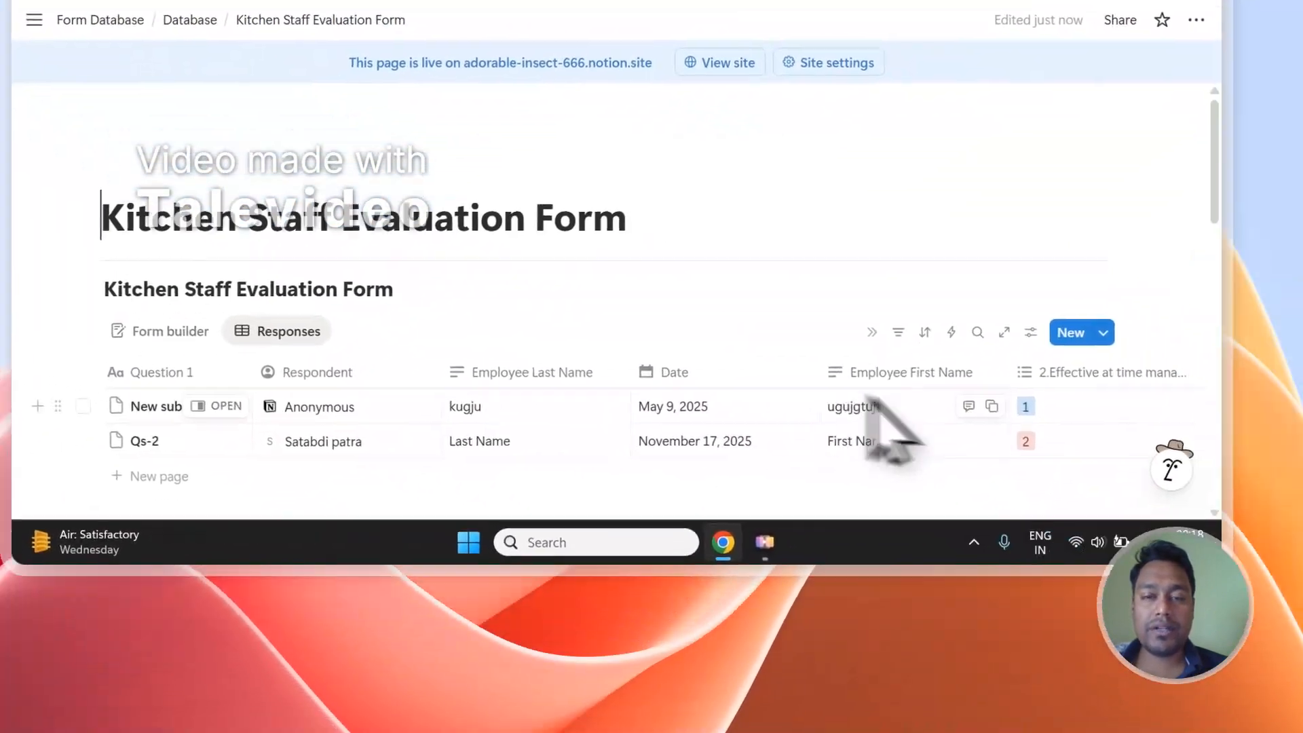
pyautogui.click(509, 99)
pyautogui.scroll(2, 865, 574)
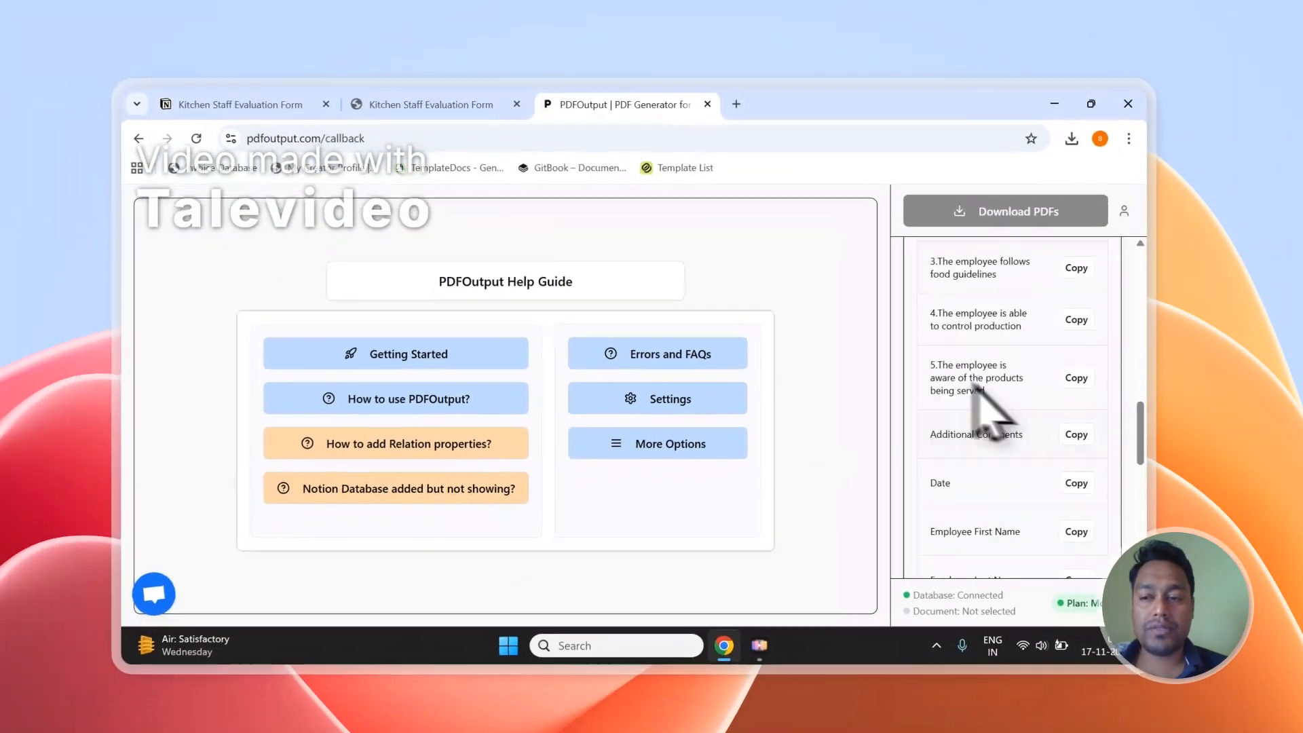
pyautogui.scroll(5, 883, 536)
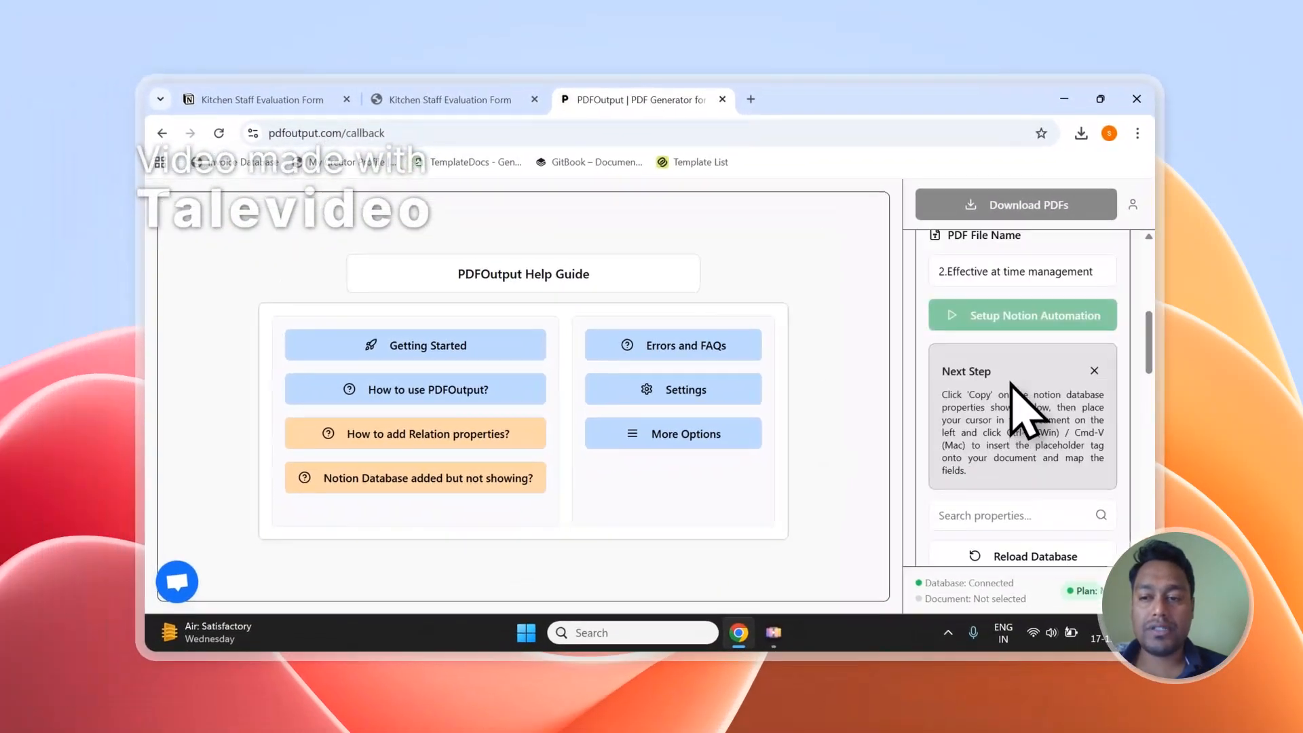
pyautogui.scroll(3, 1011, 382)
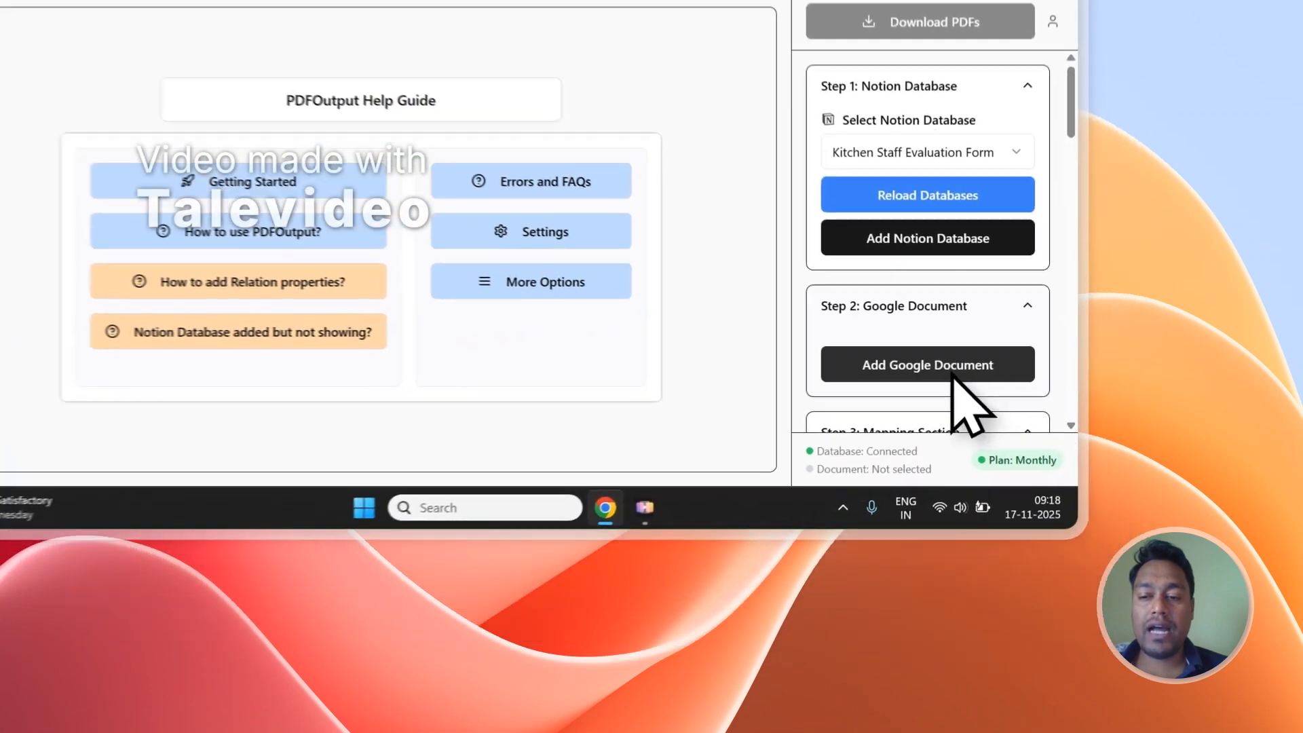
# - Start adding an existing Google document, browse the available documents in the file picker, and close it without choosing one
pyautogui.click(1045, 516)
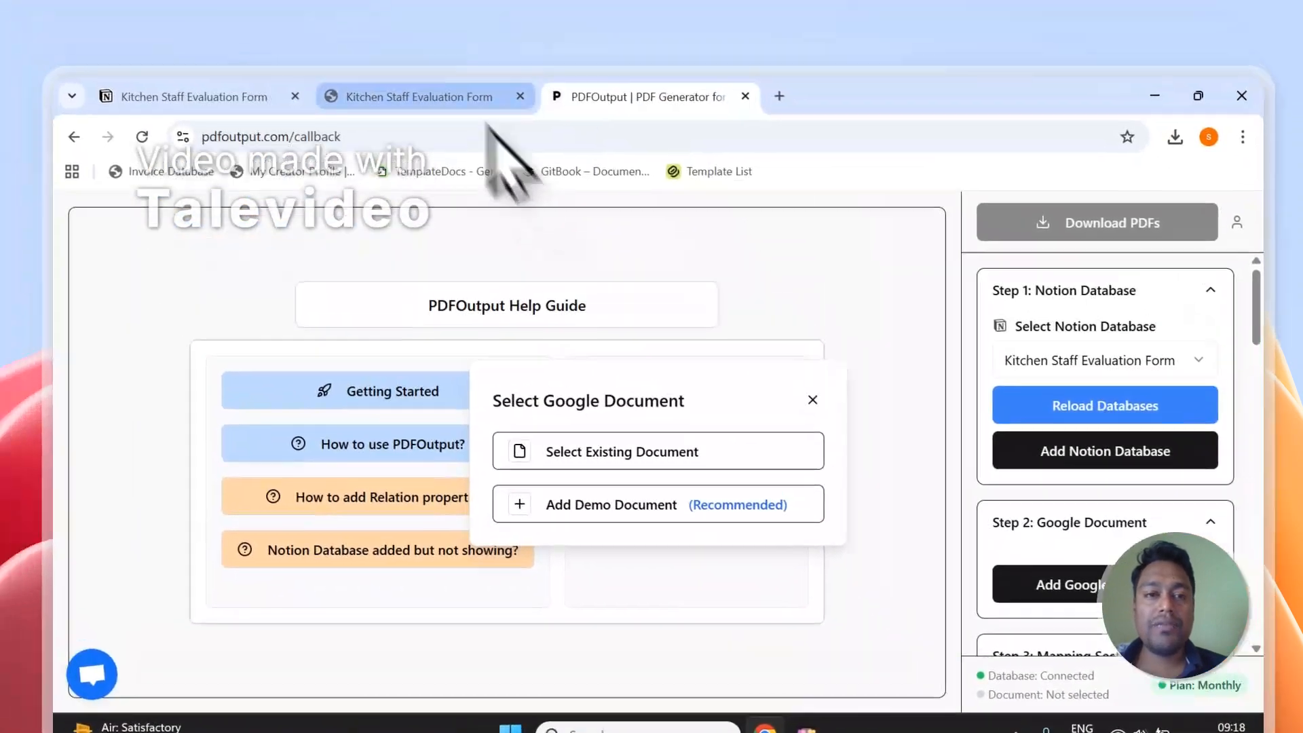
pyautogui.click(484, 102)
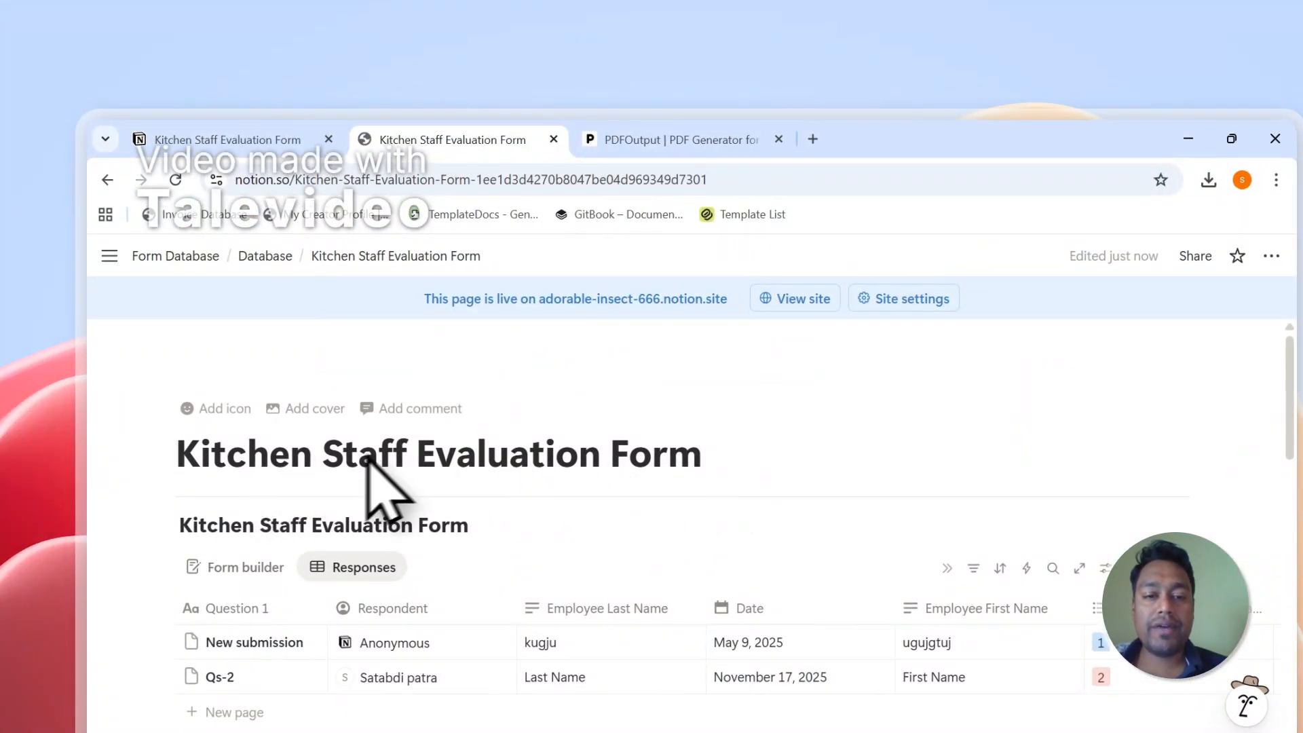
pyautogui.click(600, 142)
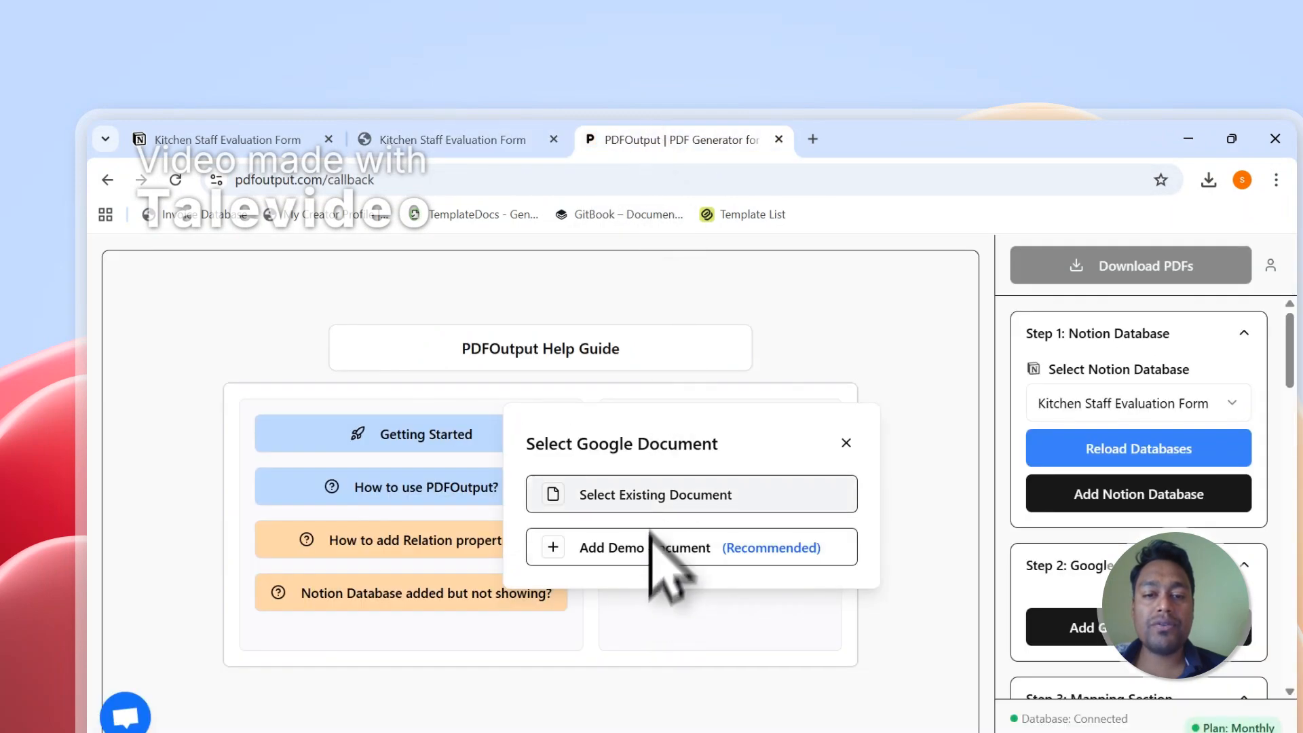
pyautogui.click(573, 497)
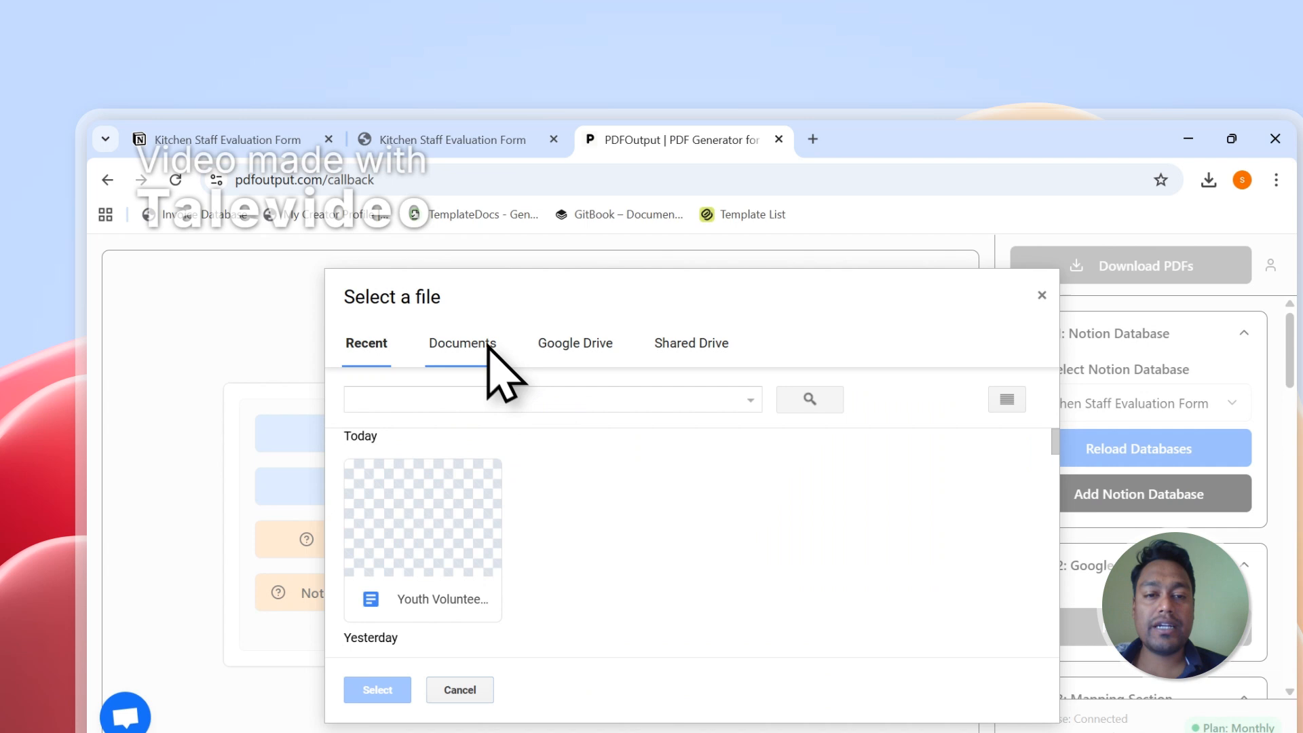
pyautogui.click(483, 345)
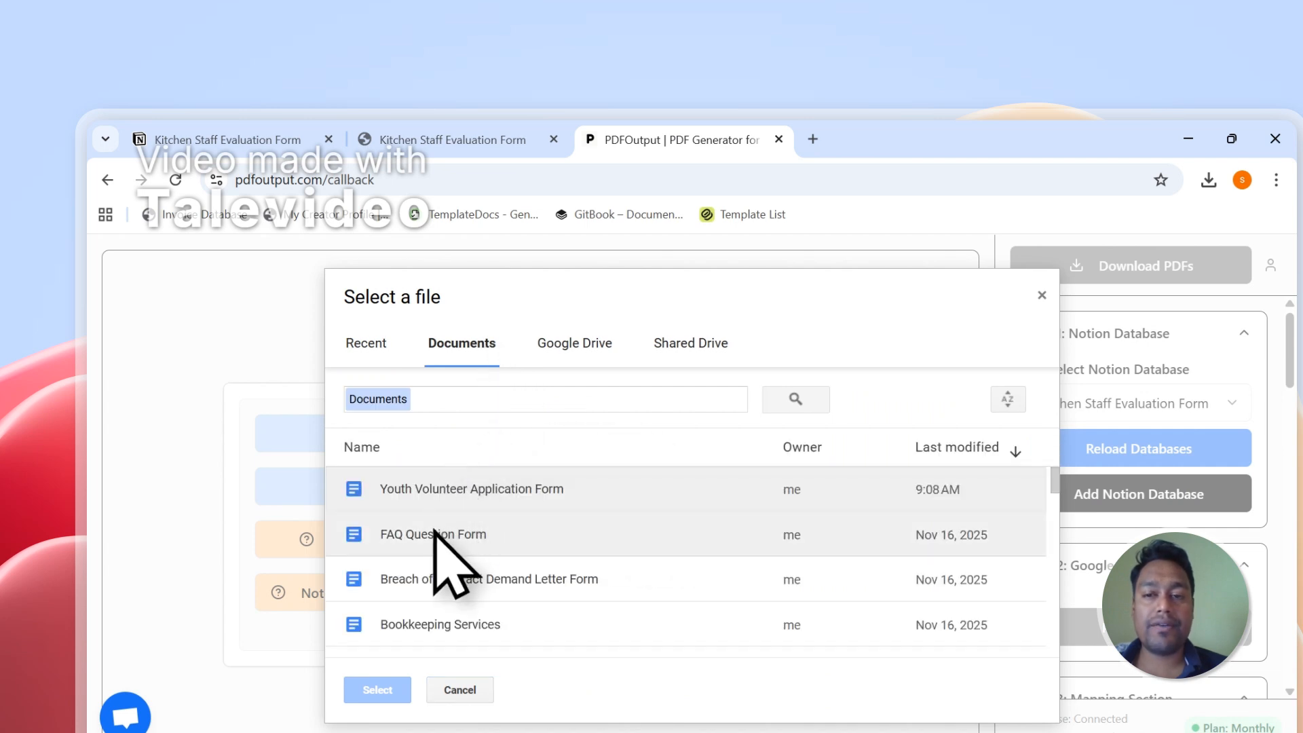
pyautogui.click(1043, 296)
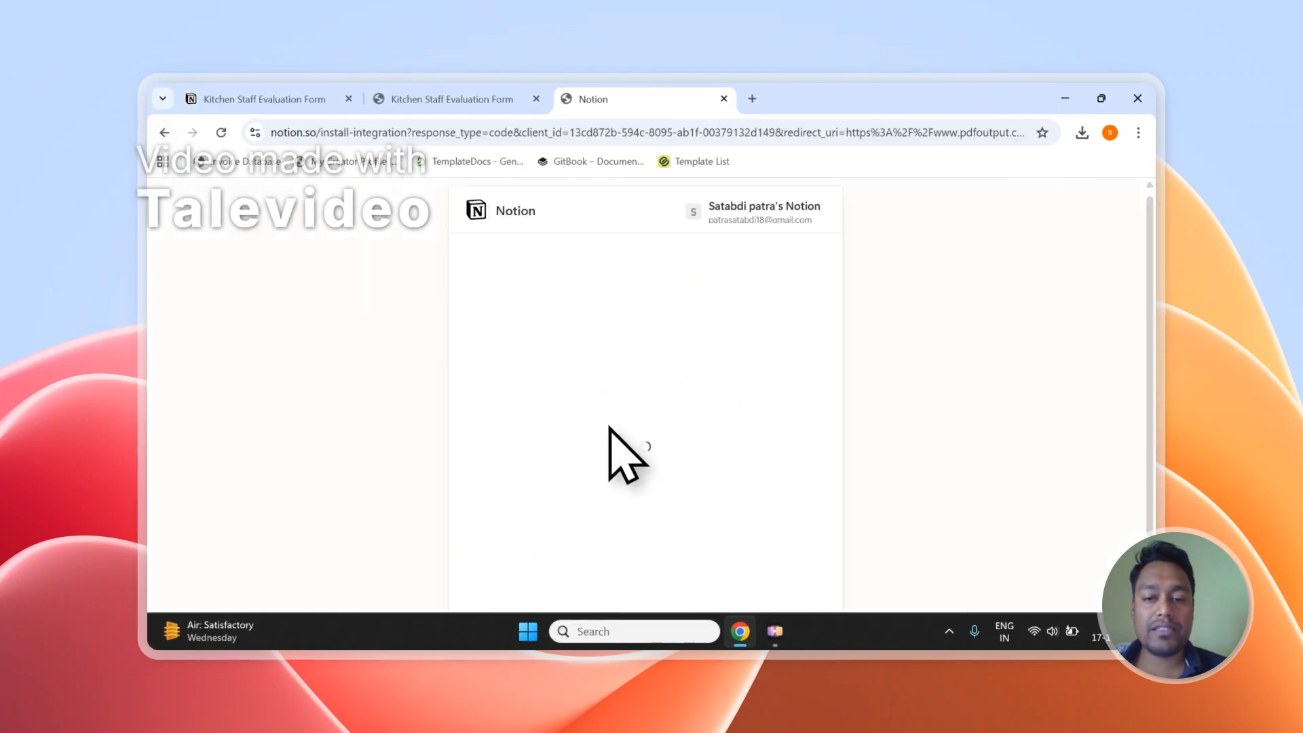
# - Cancel the pending Notion access request and choose Kitchen Staff Evaluation Form again as the Notion database in PDFOutput
pyautogui.click(632, 432)
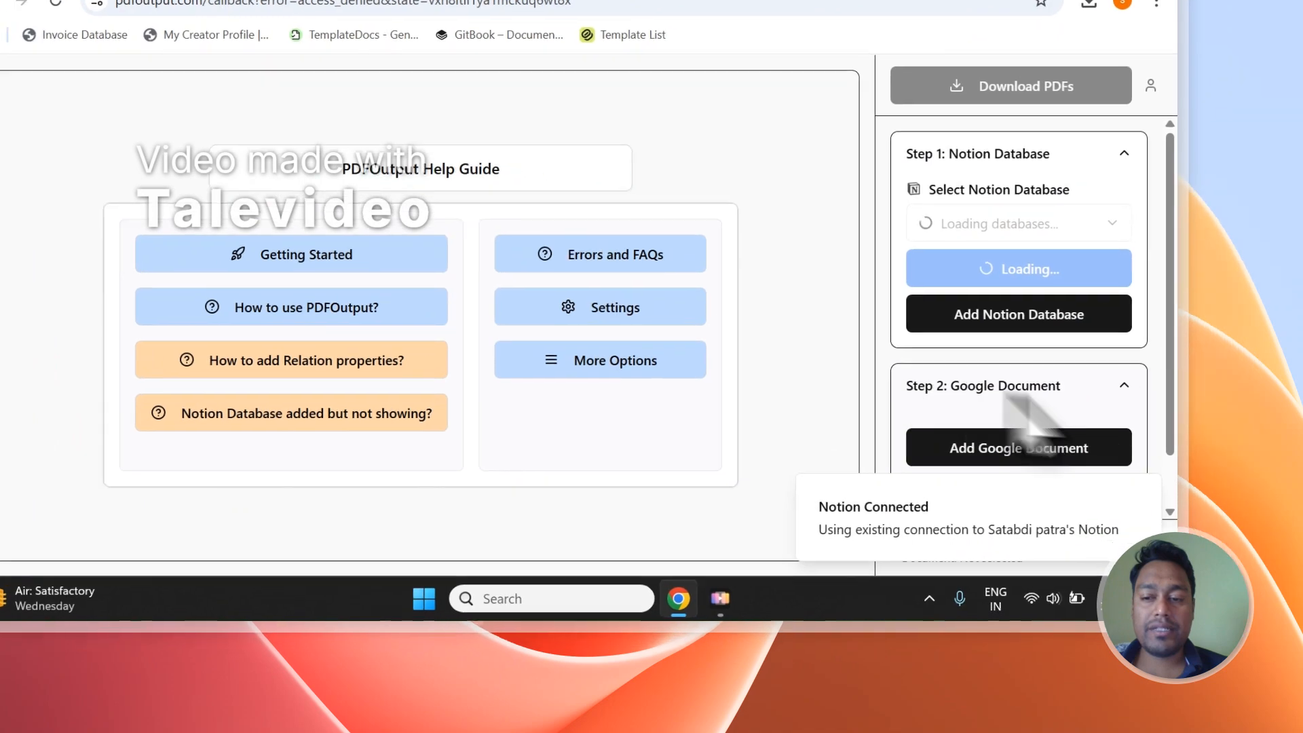
pyautogui.scroll(-1, 1218, 426)
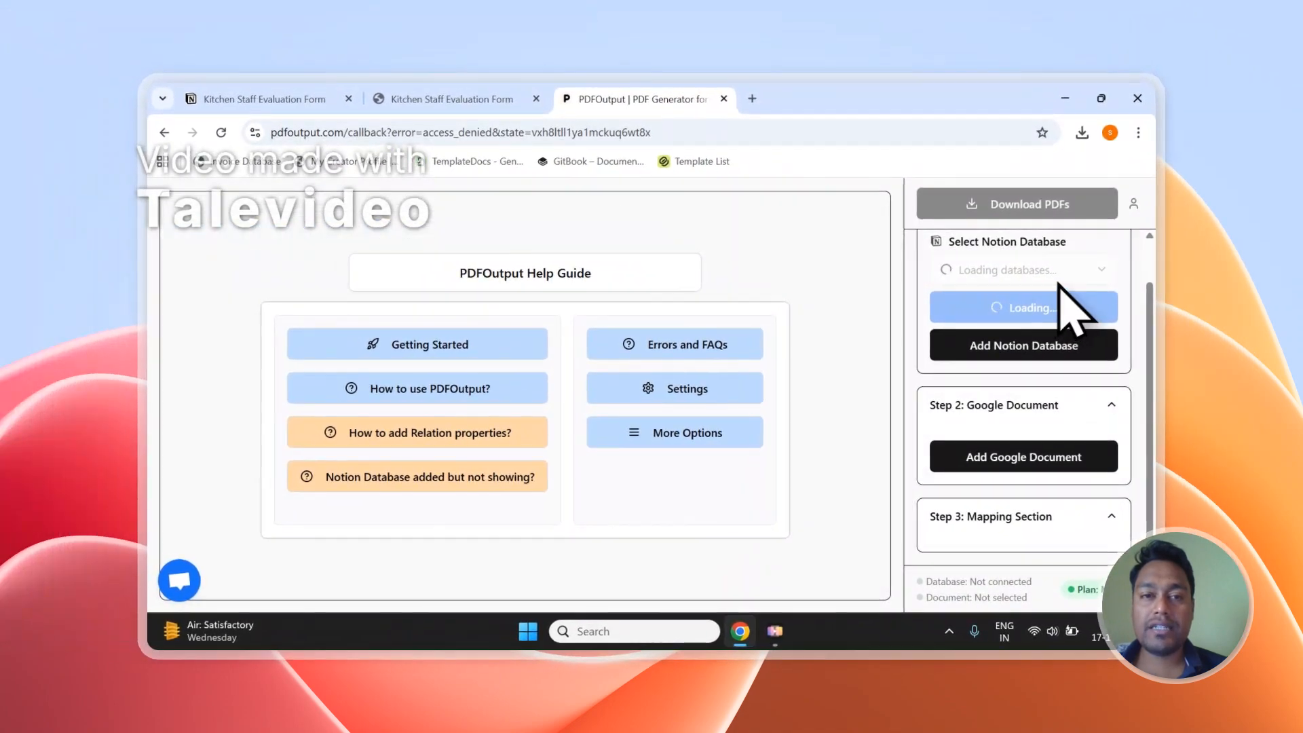
pyautogui.scroll(1, 1081, 304)
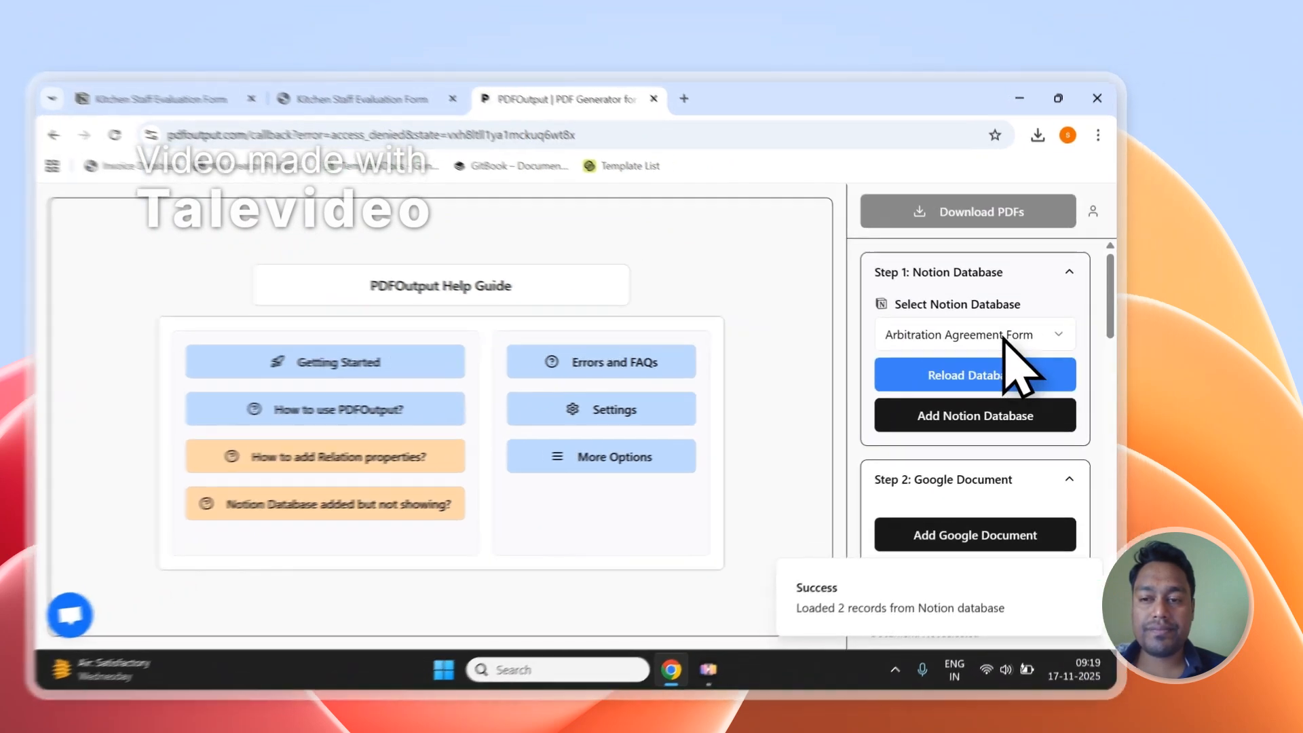
pyautogui.click(1022, 319)
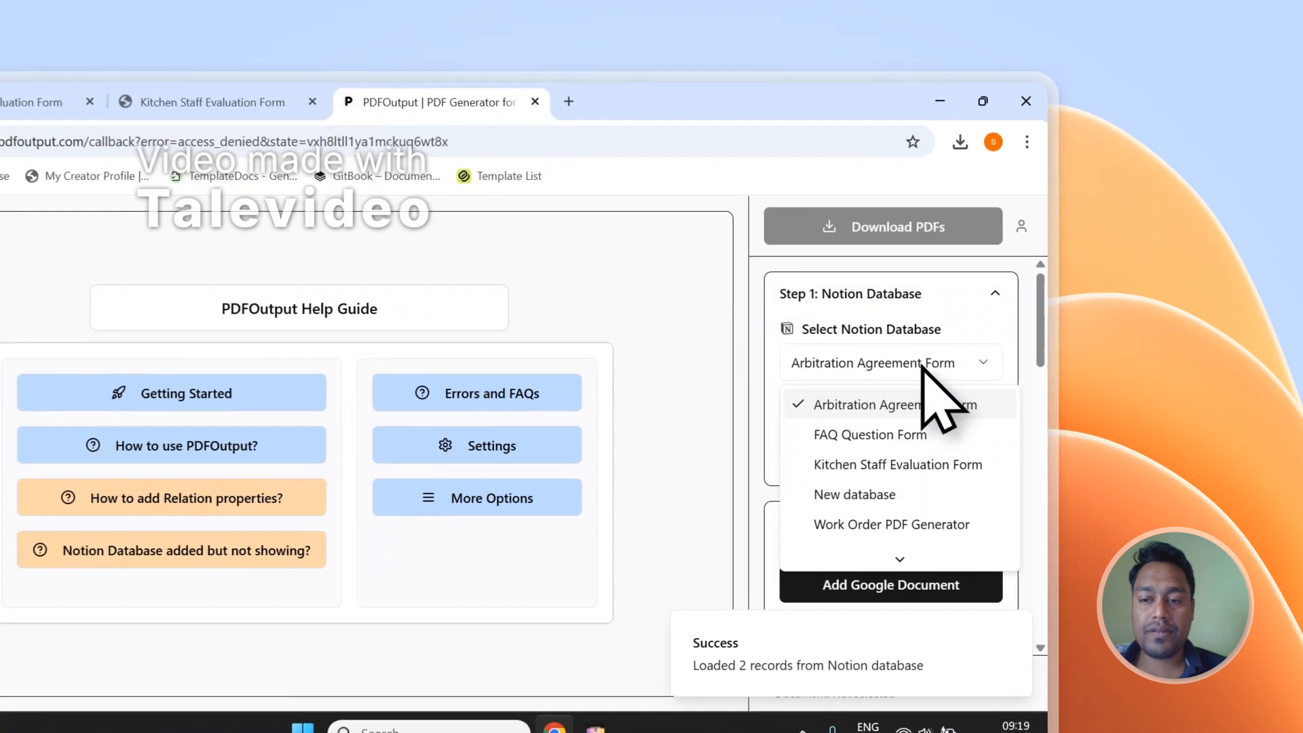
pyautogui.click(895, 501)
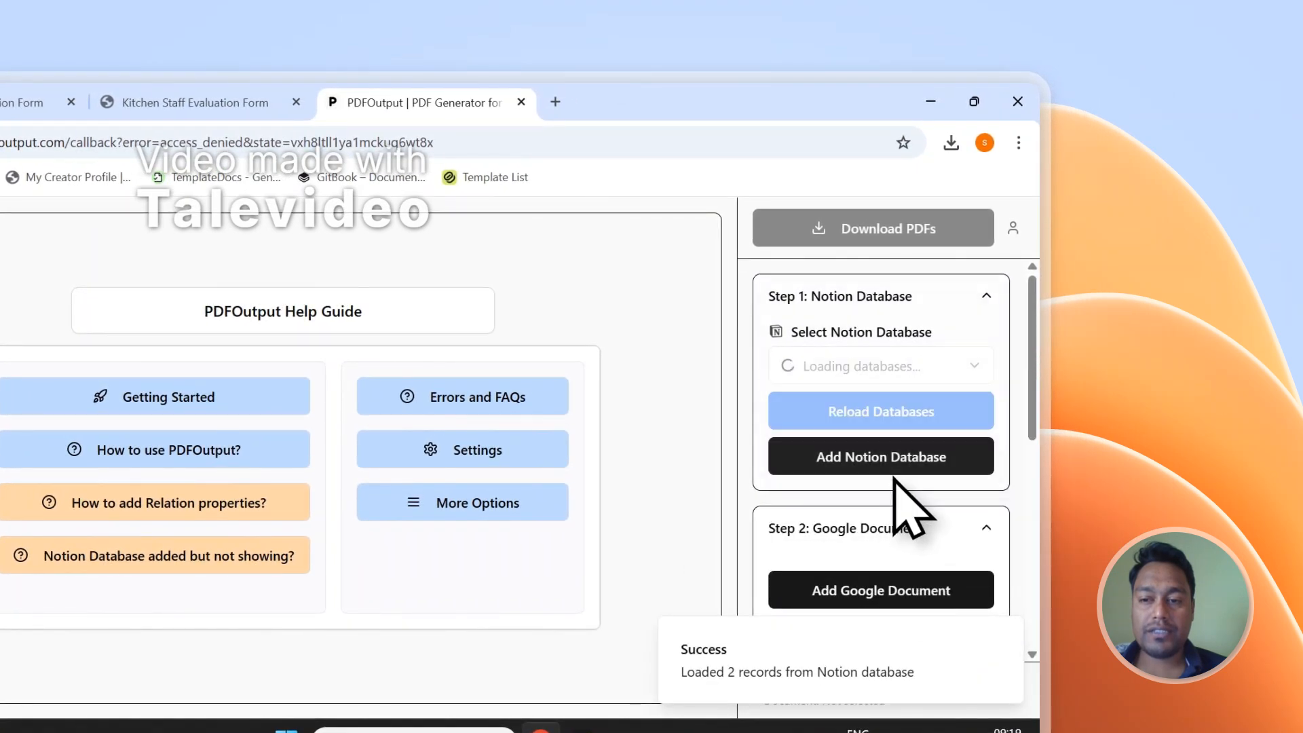
pyautogui.scroll(-3, 902, 475)
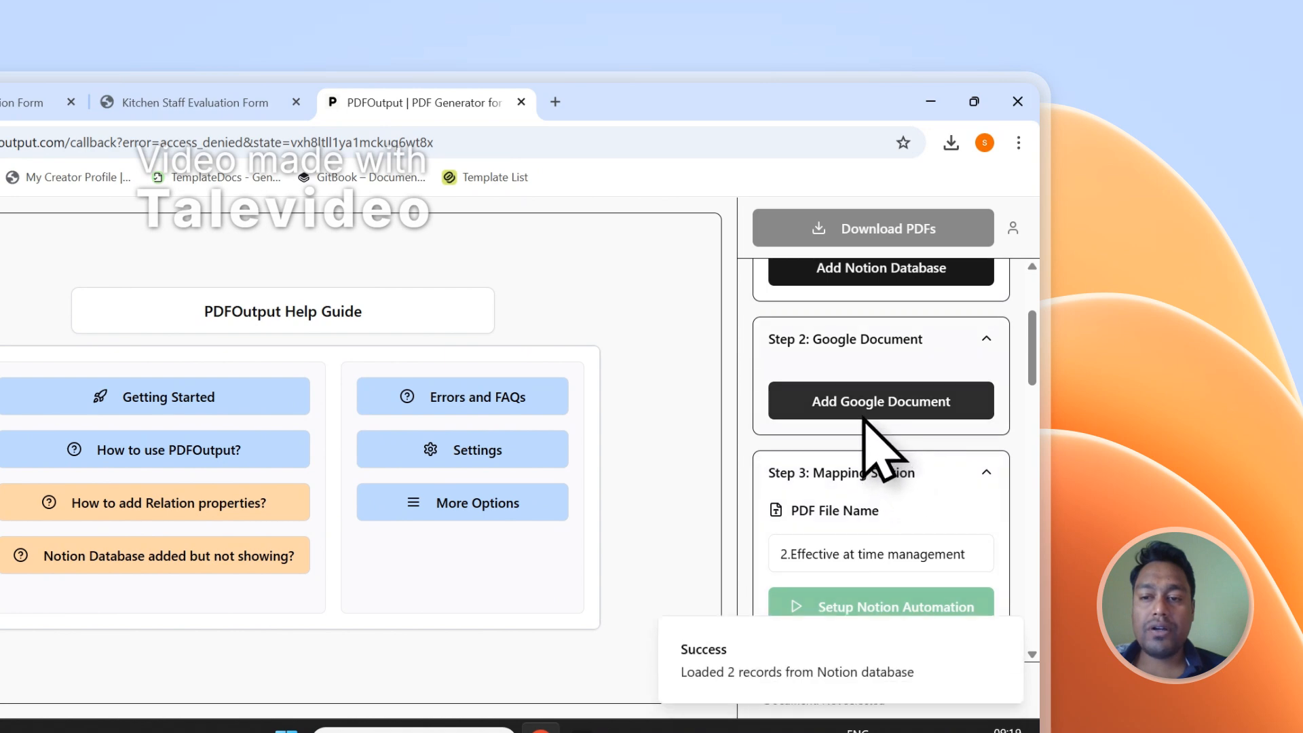
# - Add the recommended demo document as the Google document template for the selected Notion database
pyautogui.click(863, 415)
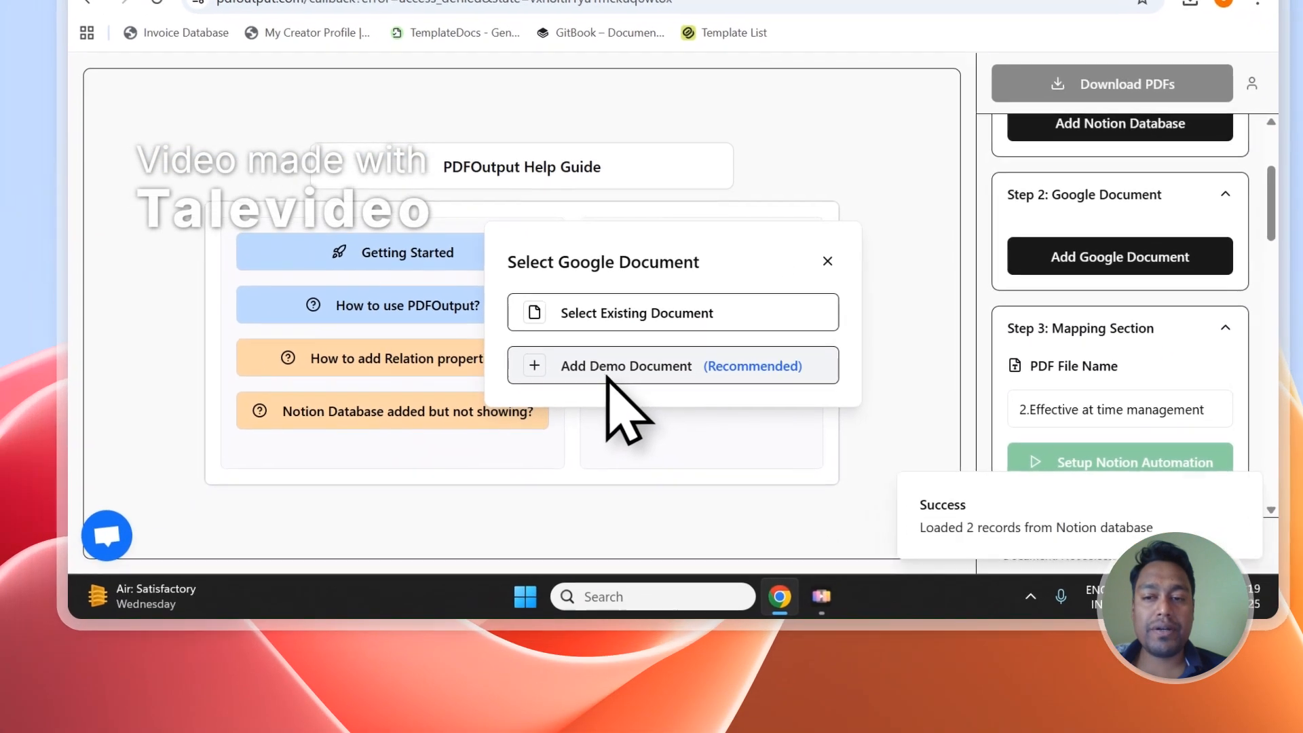
pyautogui.click(608, 371)
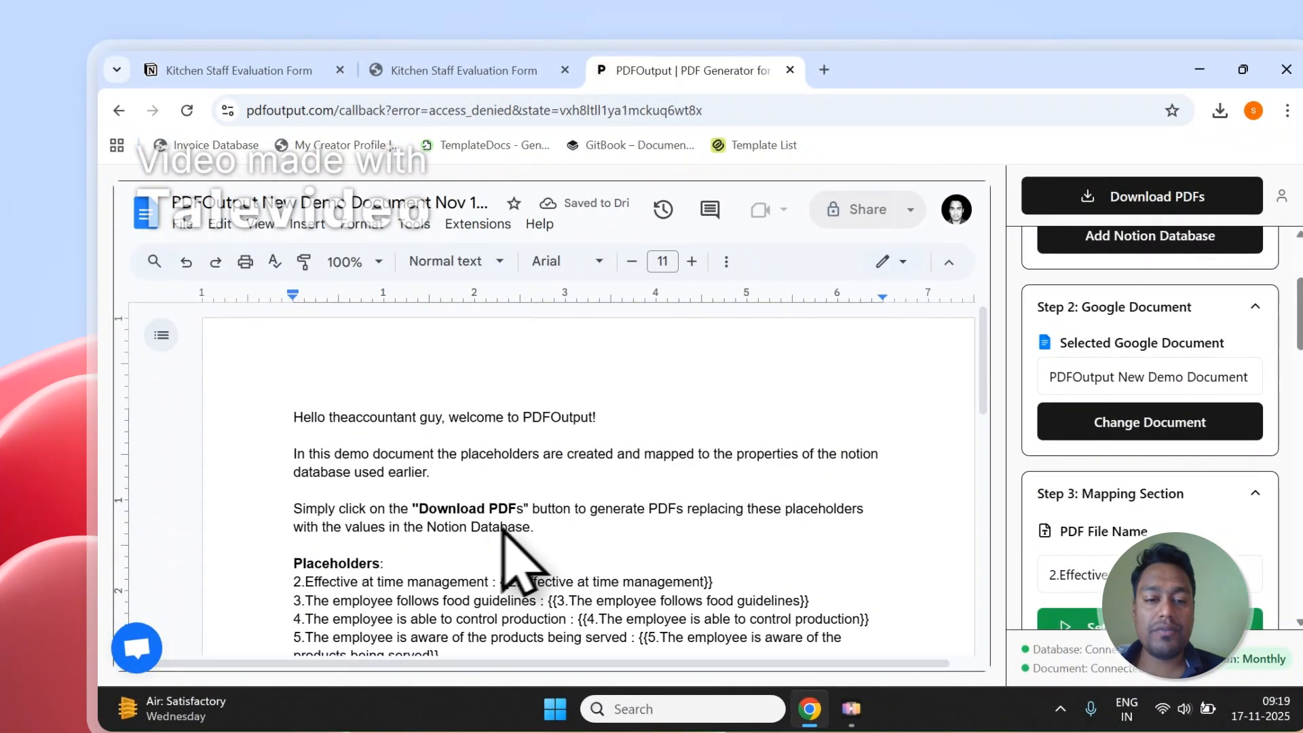
# - Delete the introductory text above the Placeholders heading in the demo document and rename the document Kitchen Staff
pyautogui.moveTo(536, 528); pyautogui.dragTo(356, 464)
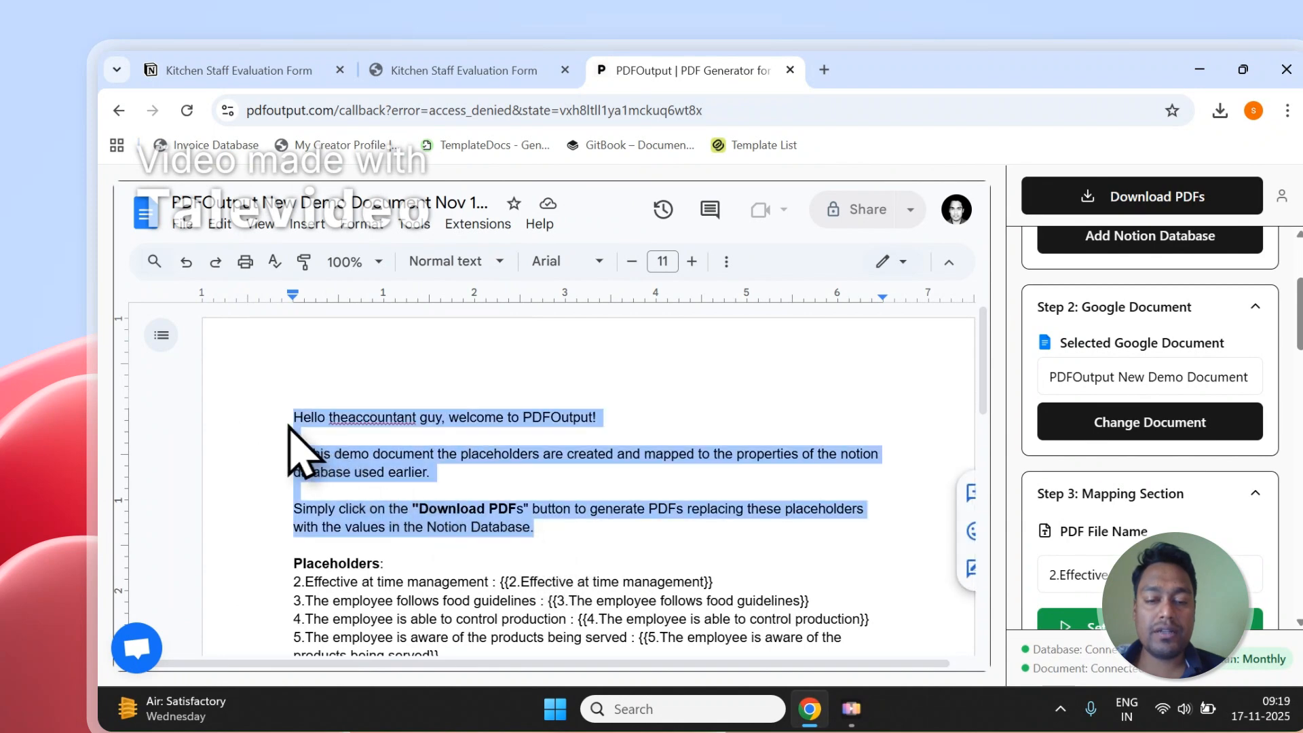
pyautogui.press('BackSpace')
pyautogui.press('Delete')
pyautogui.press('Delete')
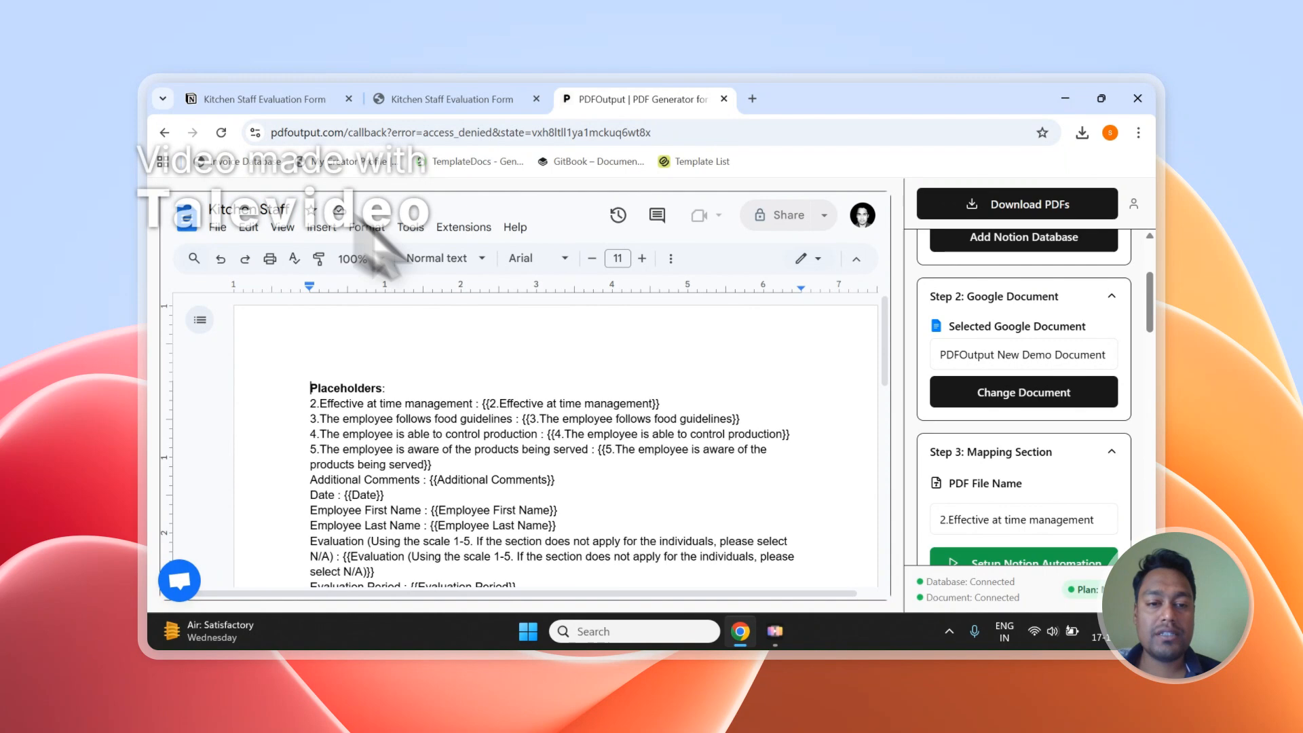
# - Review the placeholders in the Google document and compare them with the Mapping Section properties and the columns of the Notion responses table
pyautogui.scroll(-2, 815, 461)
pyautogui.scroll(-8, 1065, 408)
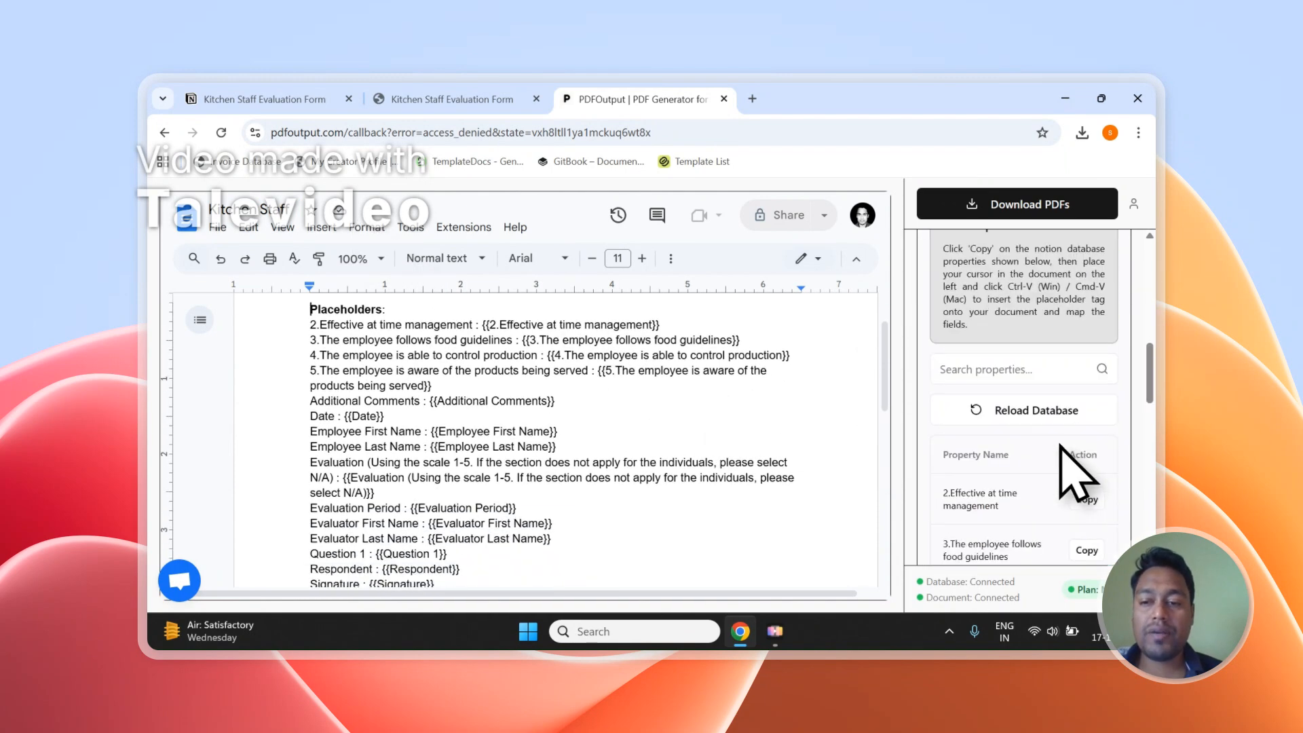
pyautogui.scroll(-1, 1064, 434)
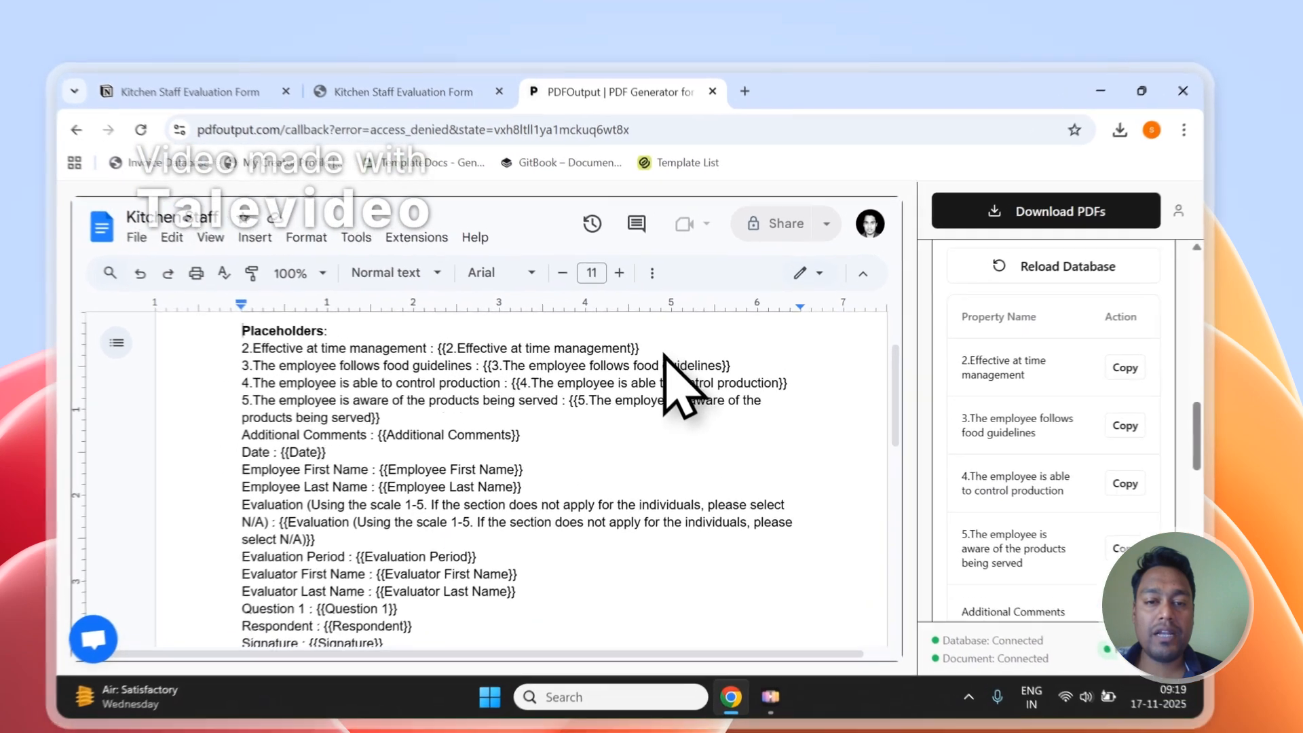
pyautogui.moveTo(660, 325); pyautogui.dragTo(484, 326)
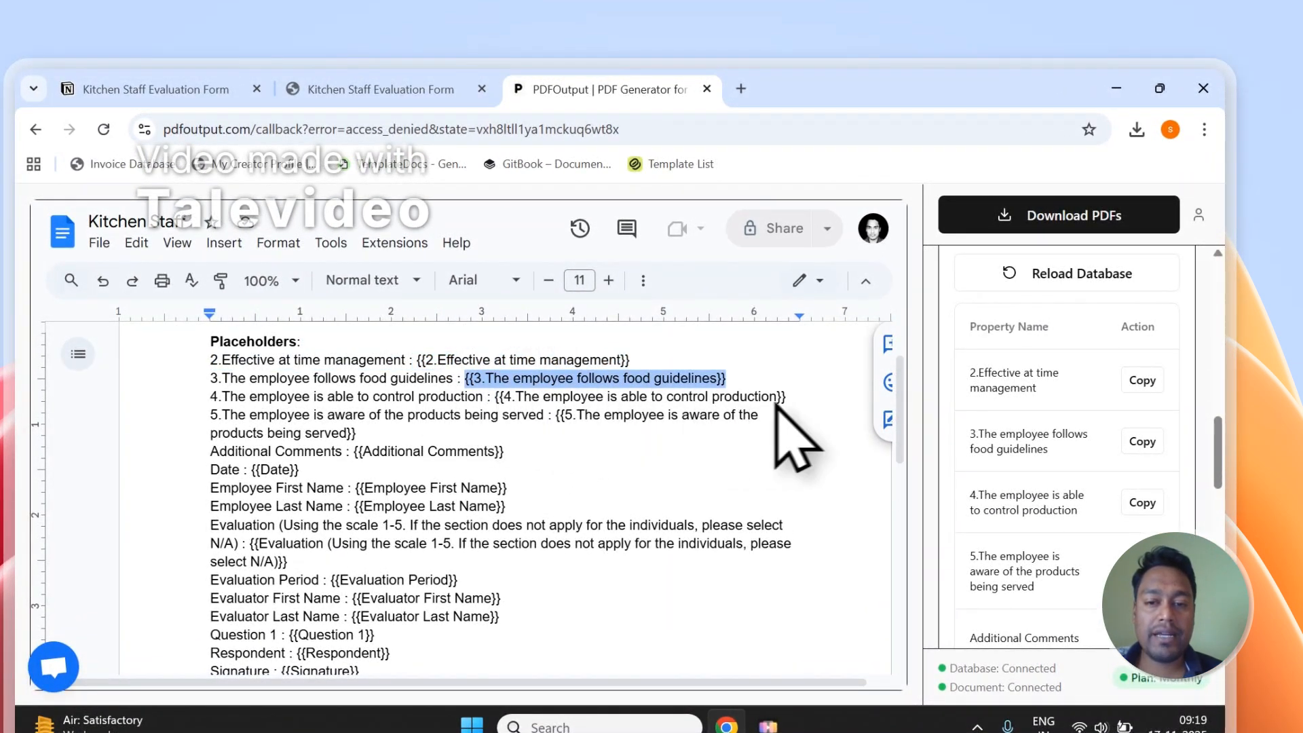
pyautogui.moveTo(785, 397); pyautogui.dragTo(747, 397)
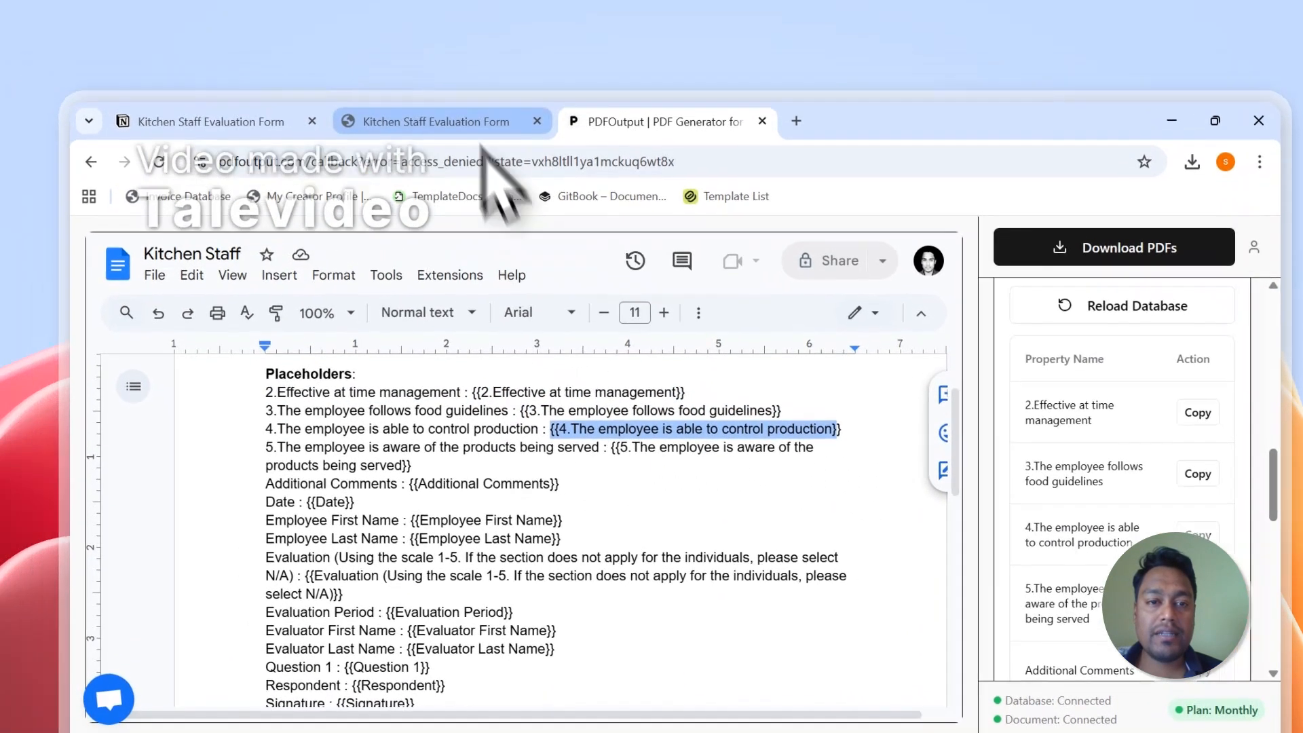
pyautogui.click(380, 89)
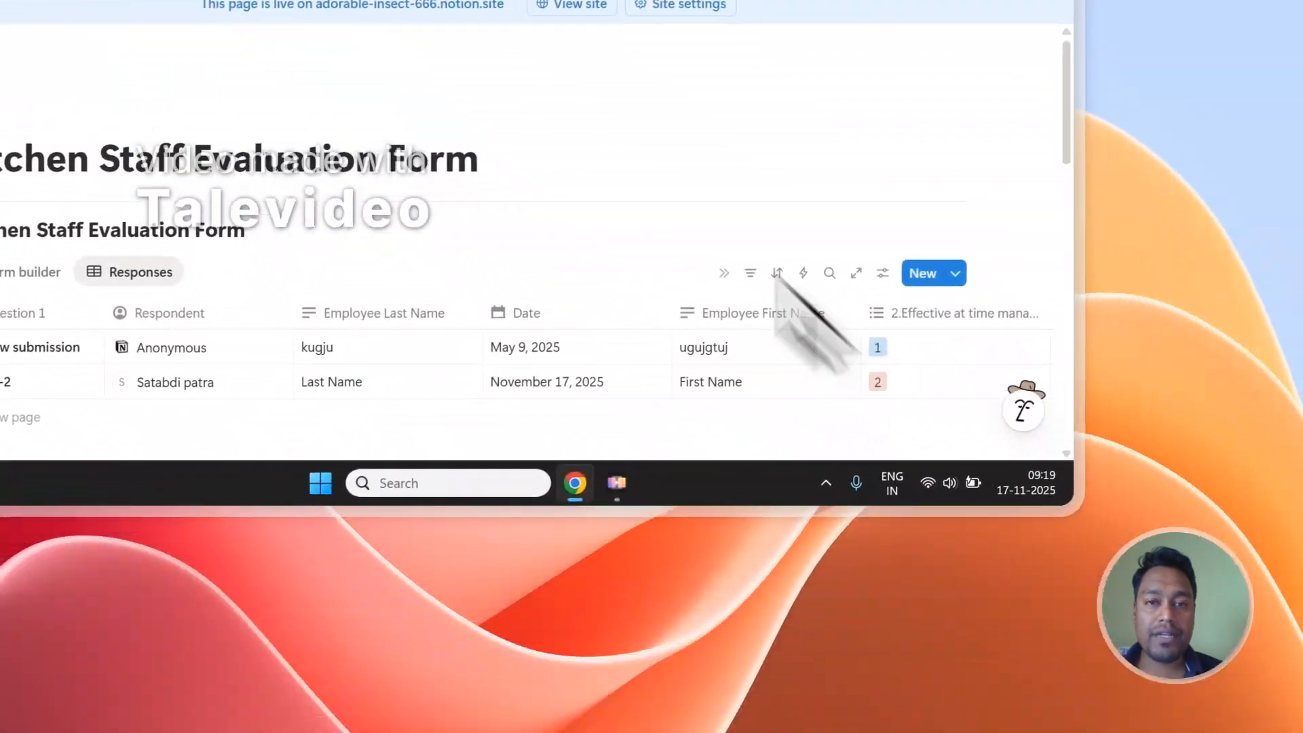
pyautogui.click(678, 39)
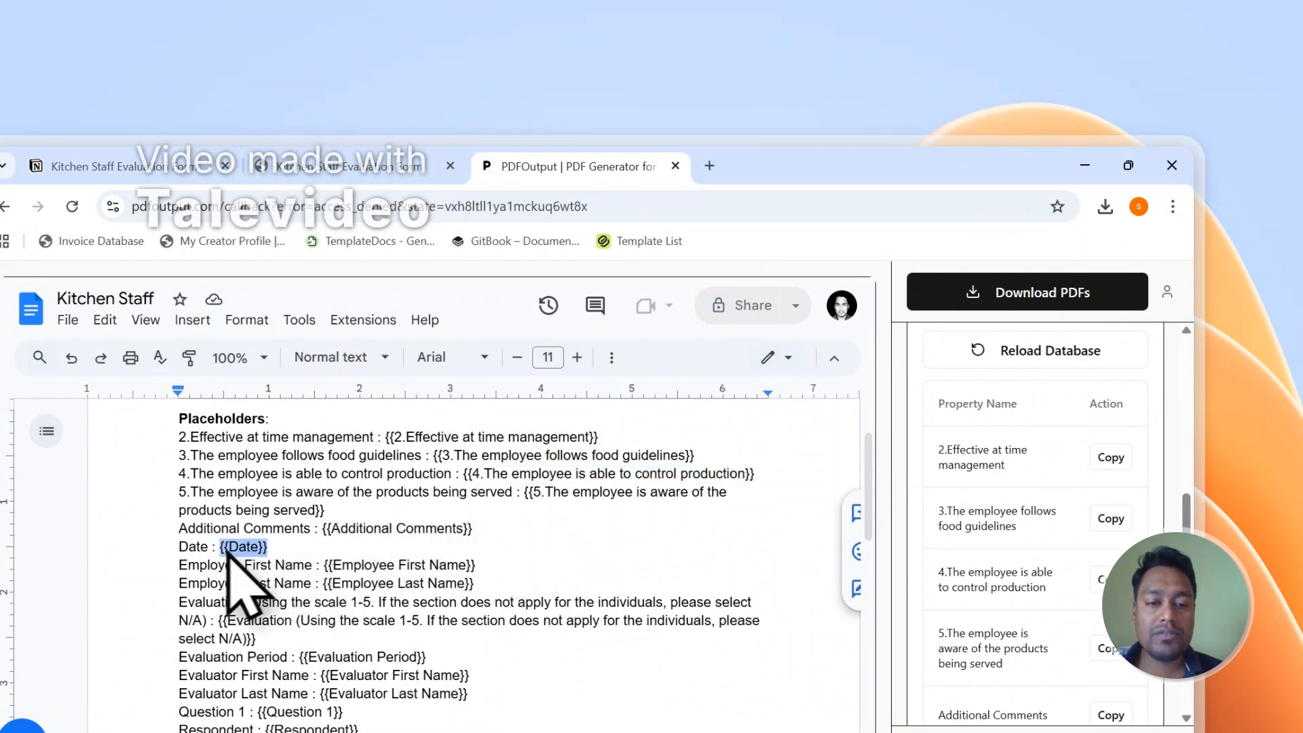
pyautogui.click(378, 170)
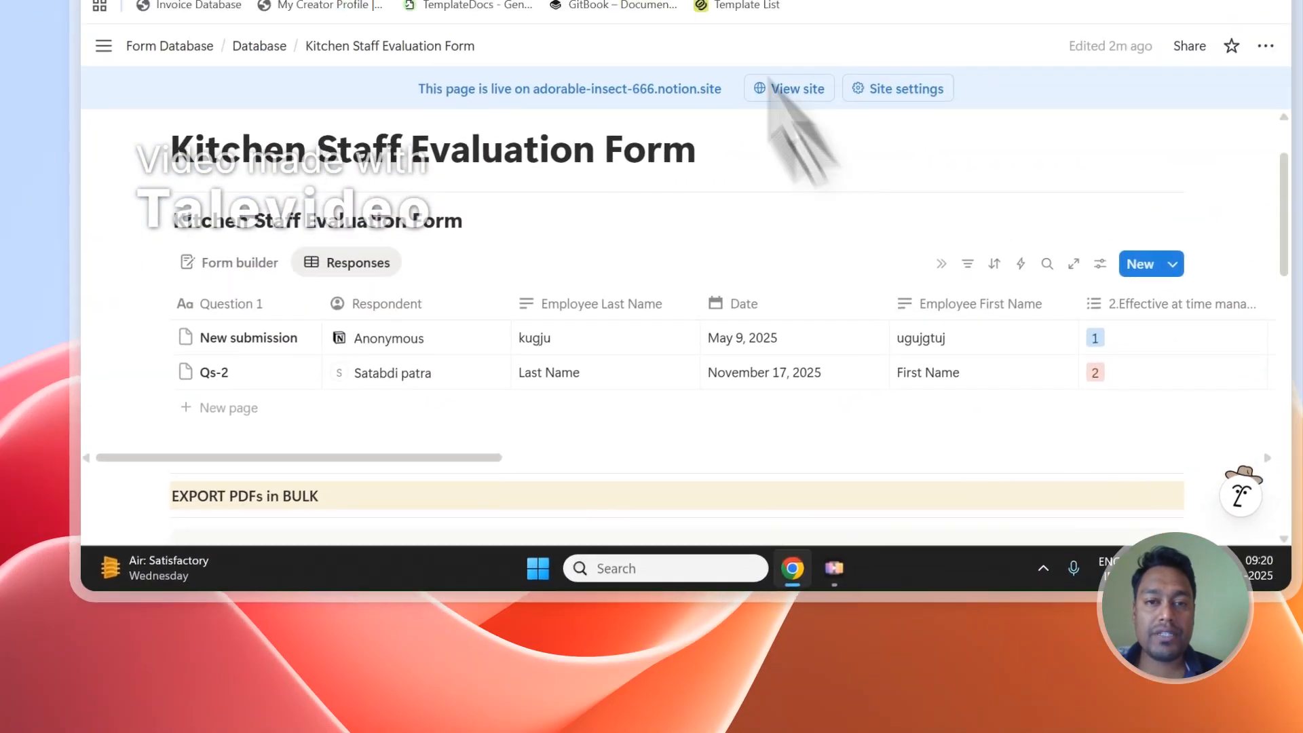
pyautogui.click(536, 143)
pyautogui.scroll(-3, 435, 549)
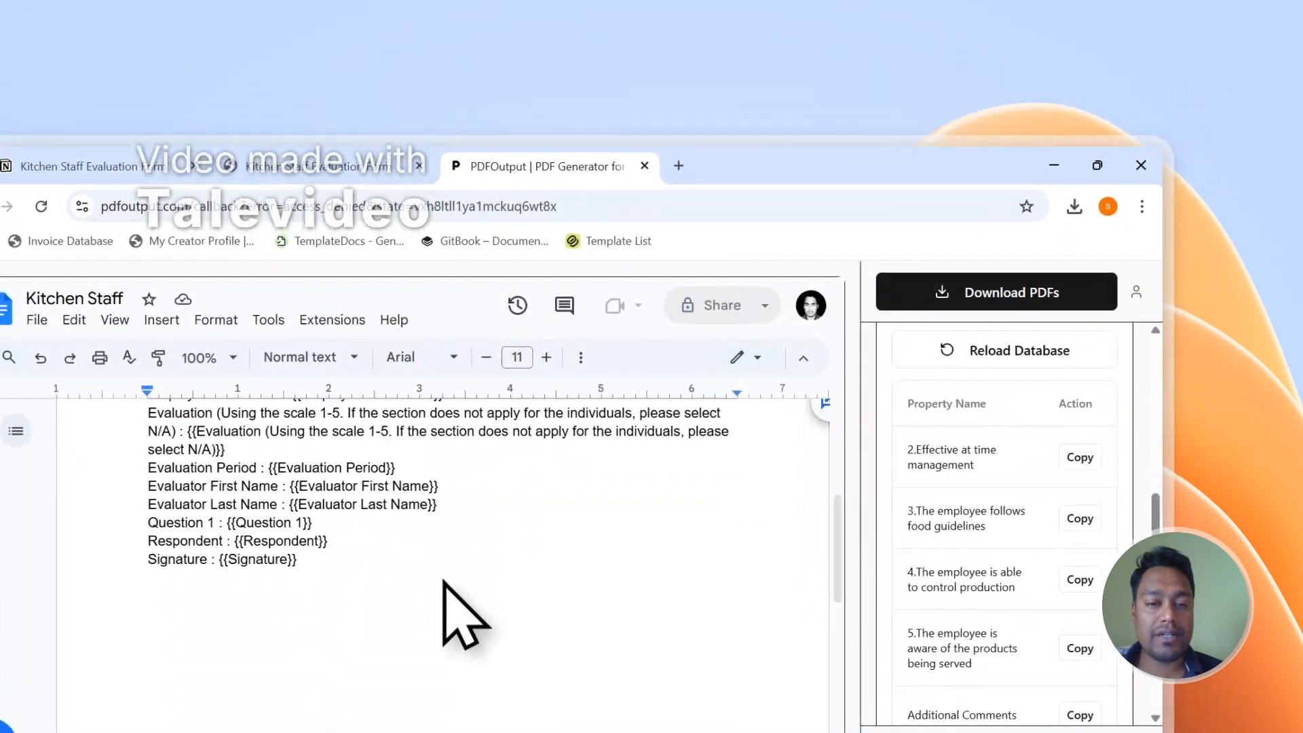
pyautogui.scroll(5, 464, 551)
pyautogui.scroll(-3, 571, 537)
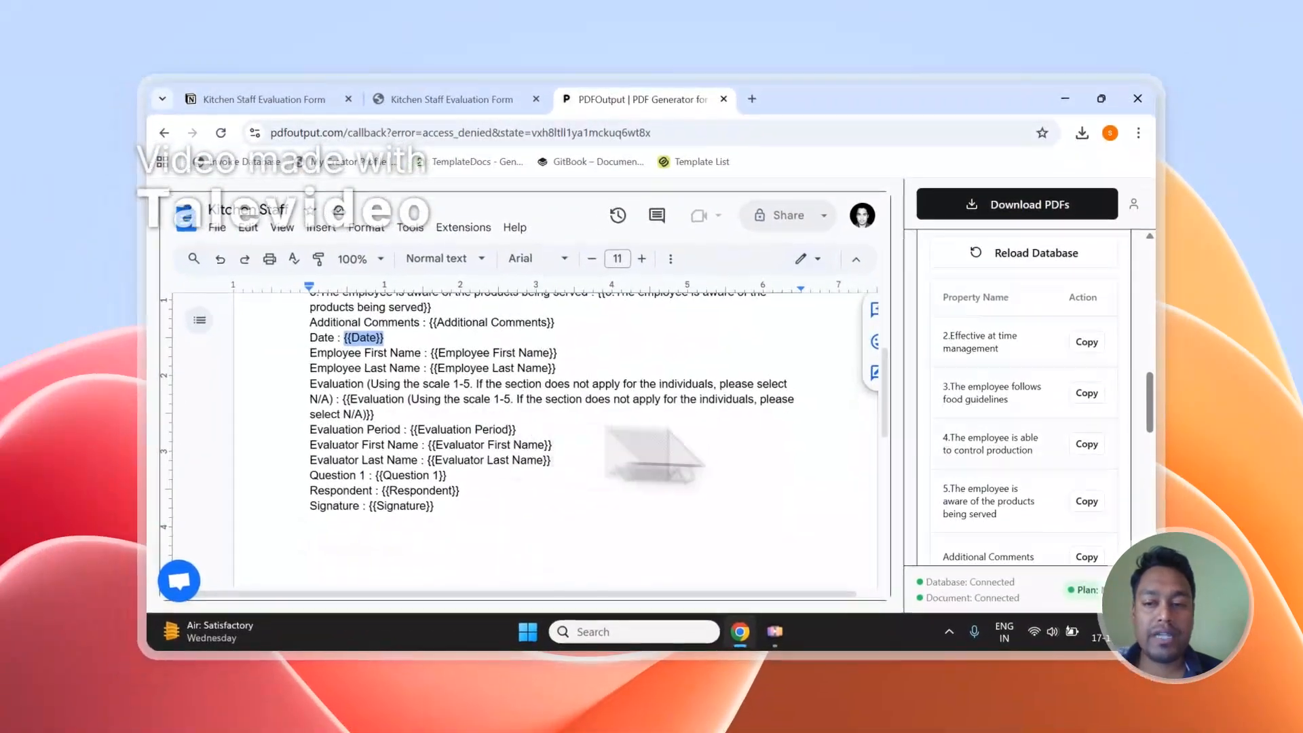
# - Copy the {{Employee First Name}} and {{Evaluation Period}} placeholders from the Mapping Section and insert them below the document's Signature line
pyautogui.scroll(-4, 1038, 428)
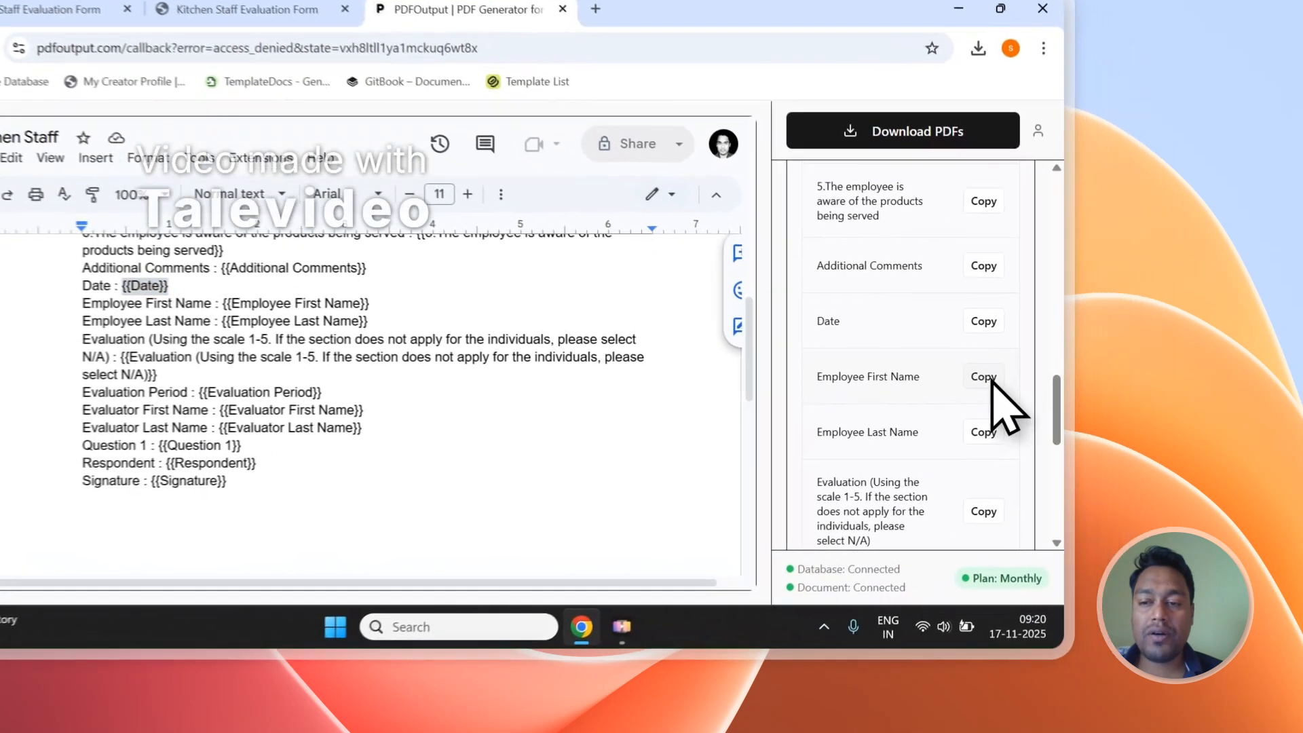
pyautogui.click(1087, 415)
pyautogui.click(360, 543)
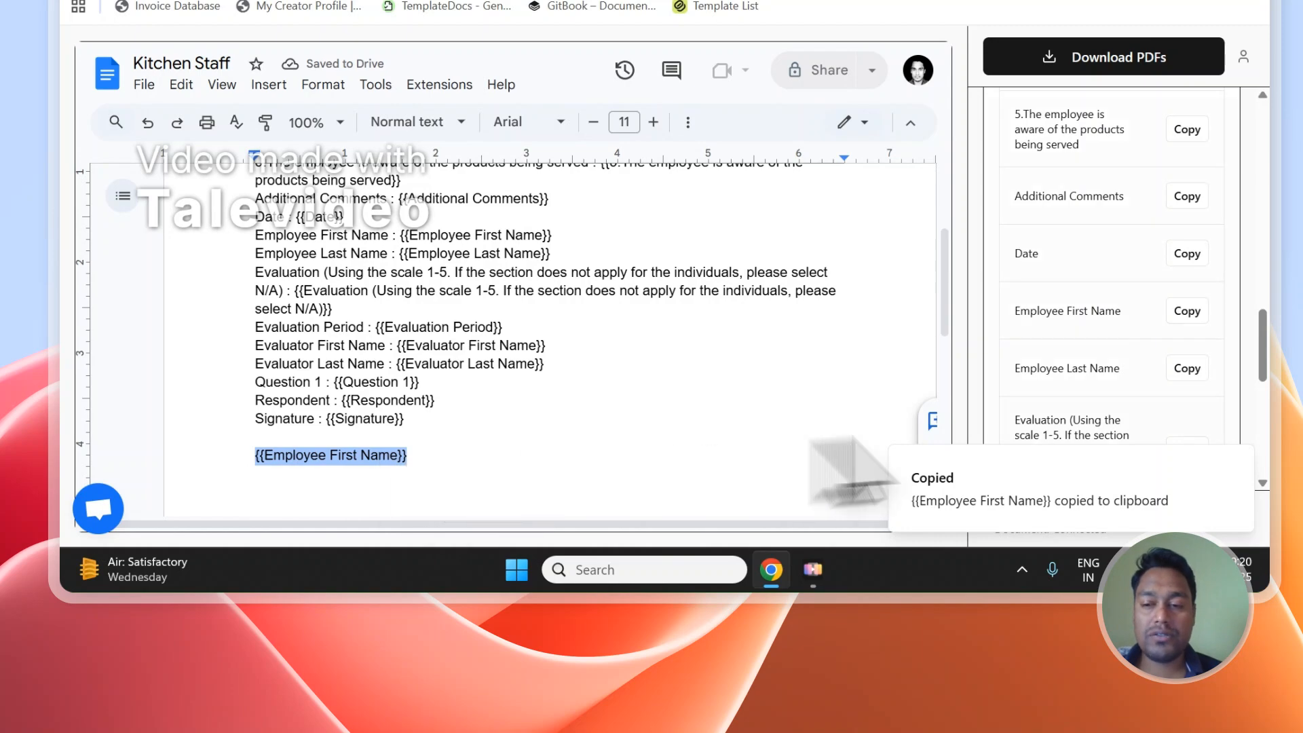
pyautogui.scroll(-5, 1100, 414)
pyautogui.click(1181, 263)
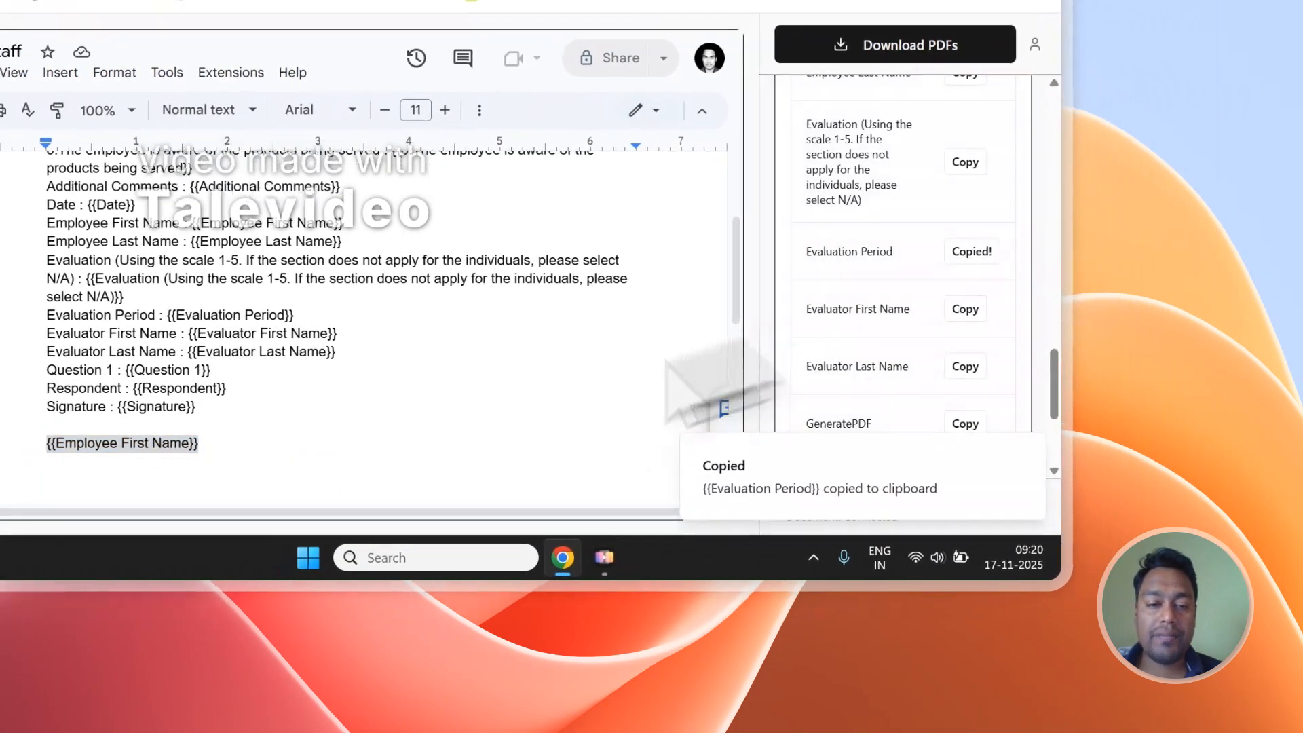
pyautogui.click(126, 477)
pyautogui.write('{{Evaluation Period}}')
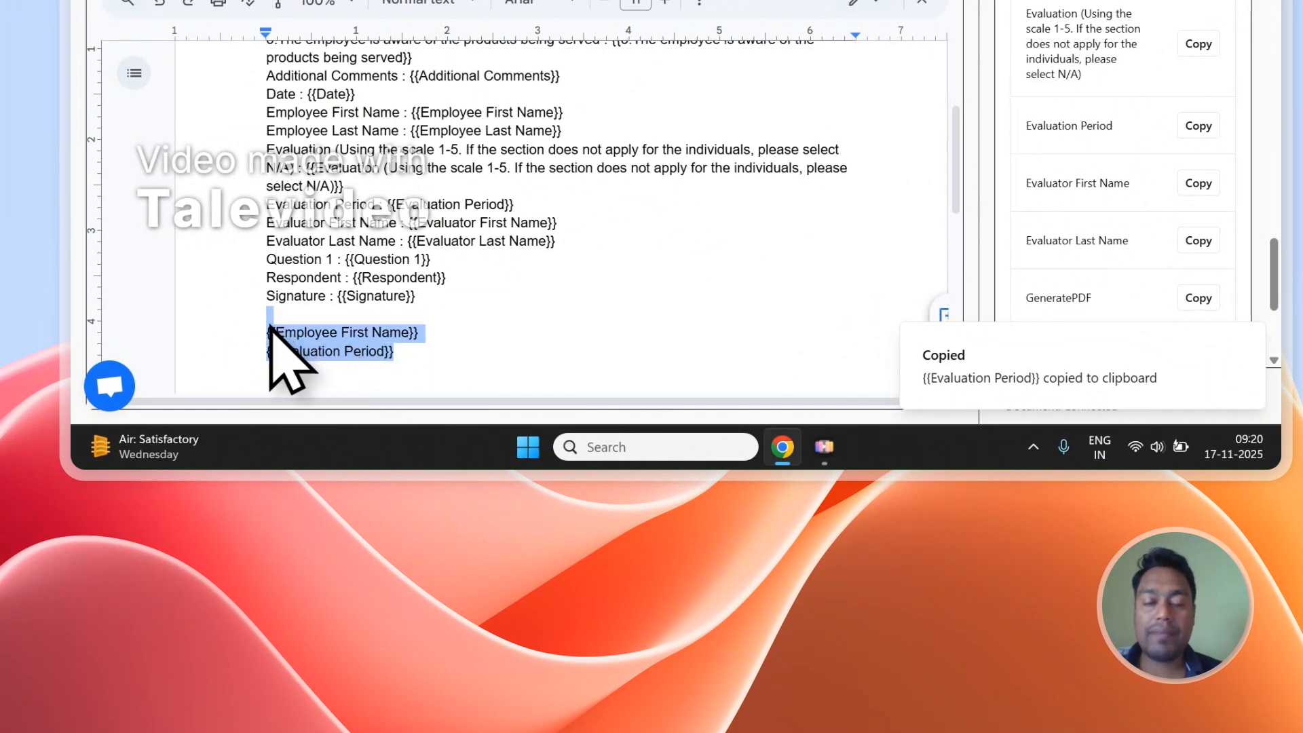
# - Choose Employee First Name as the PDF File Name property in the Mapping Section of PDFOutput
pyautogui.scroll(3, 451, 292)
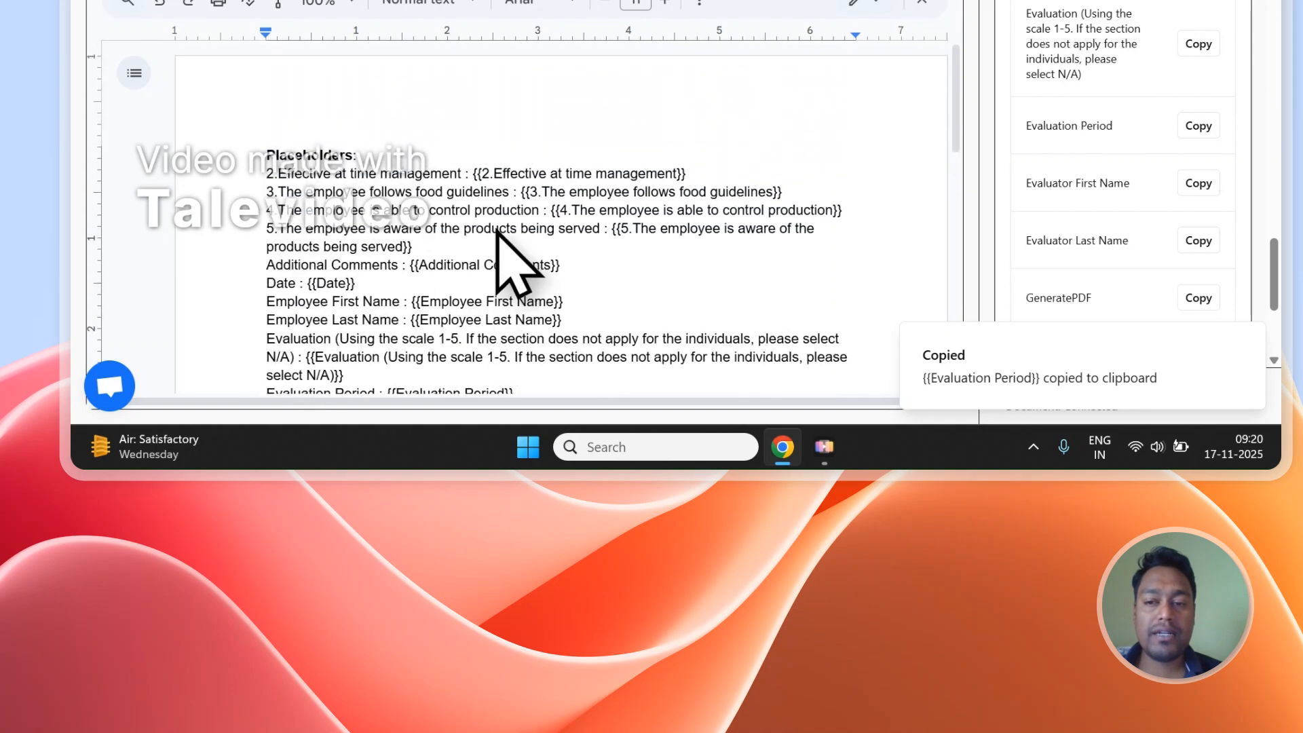
pyautogui.scroll(10, 1075, 233)
pyautogui.scroll(5, 1125, 197)
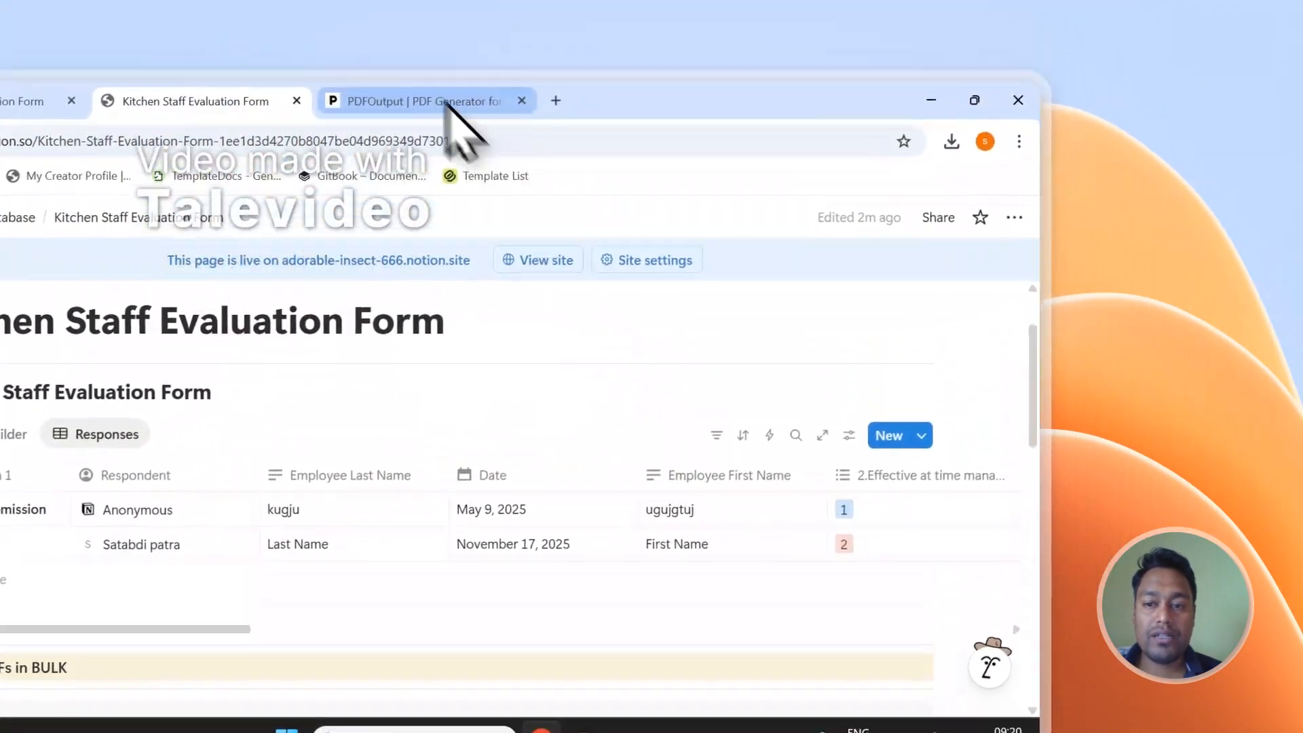
pyautogui.click(445, 96)
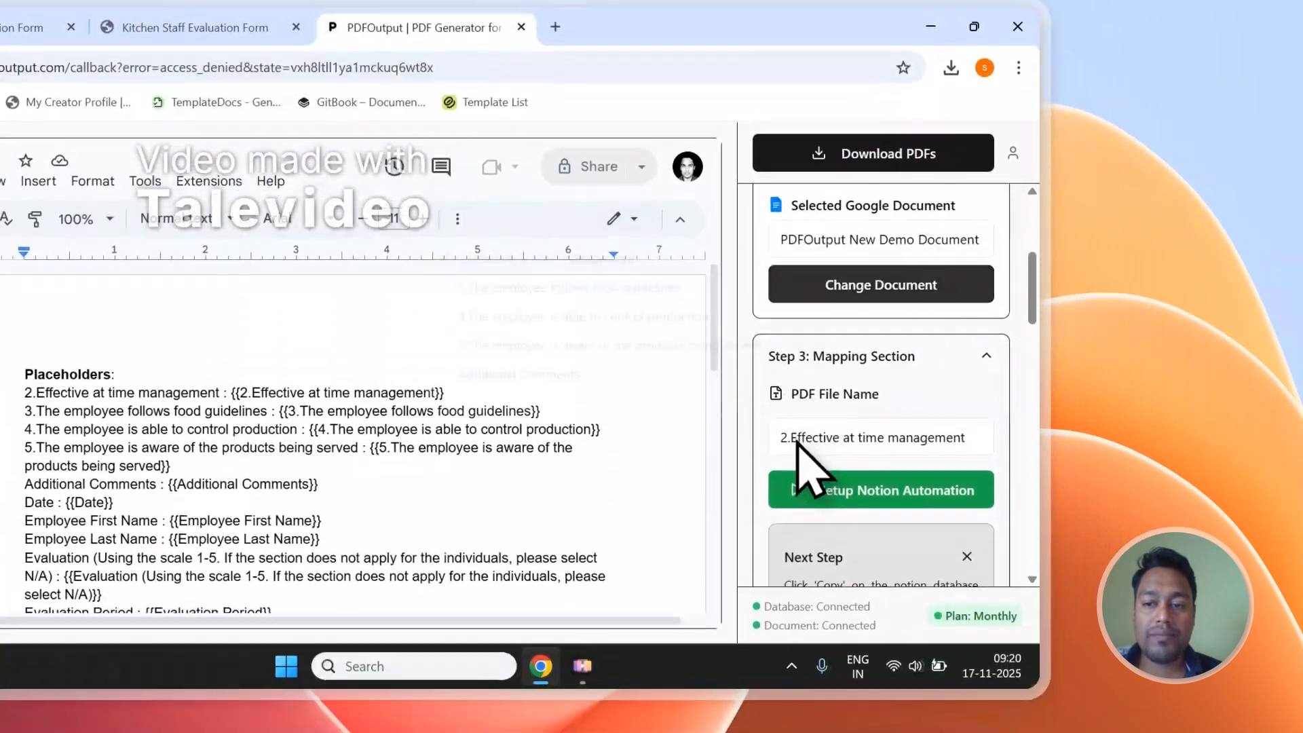
pyautogui.click(807, 570)
pyautogui.scroll(-3, 679, 515)
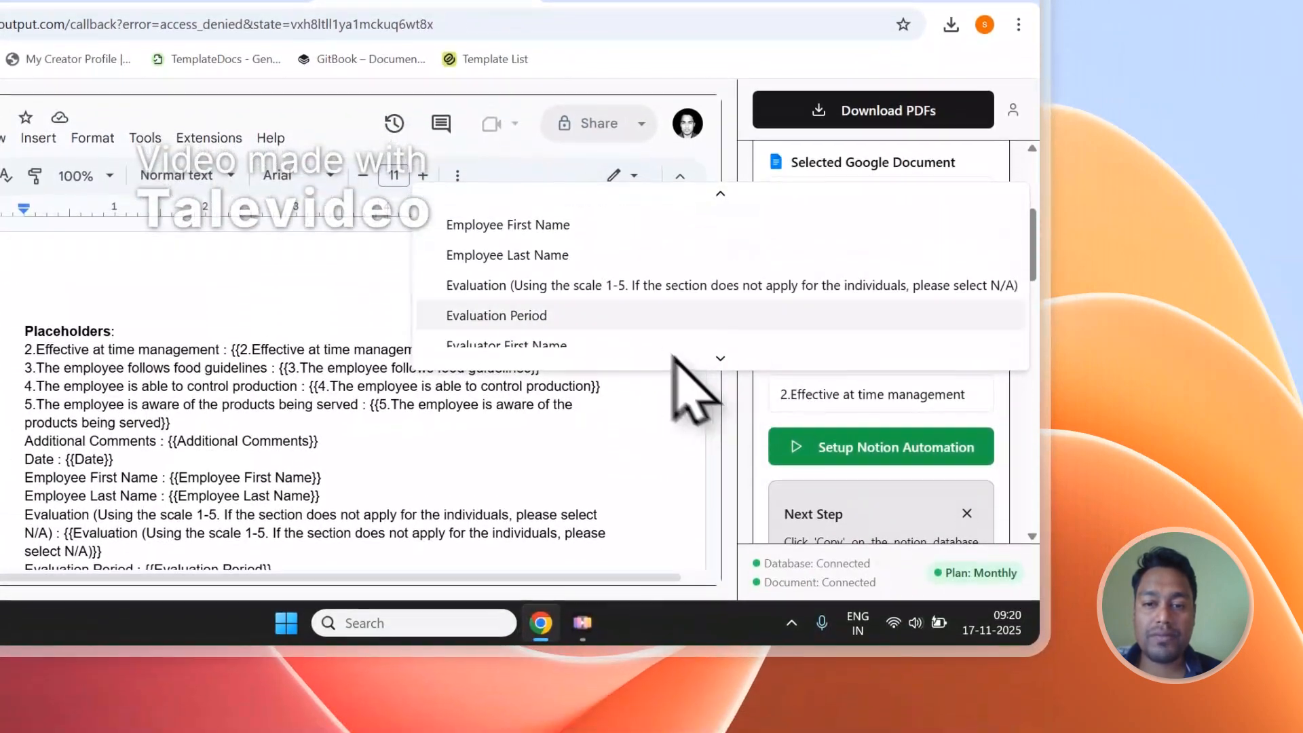
pyautogui.click(584, 228)
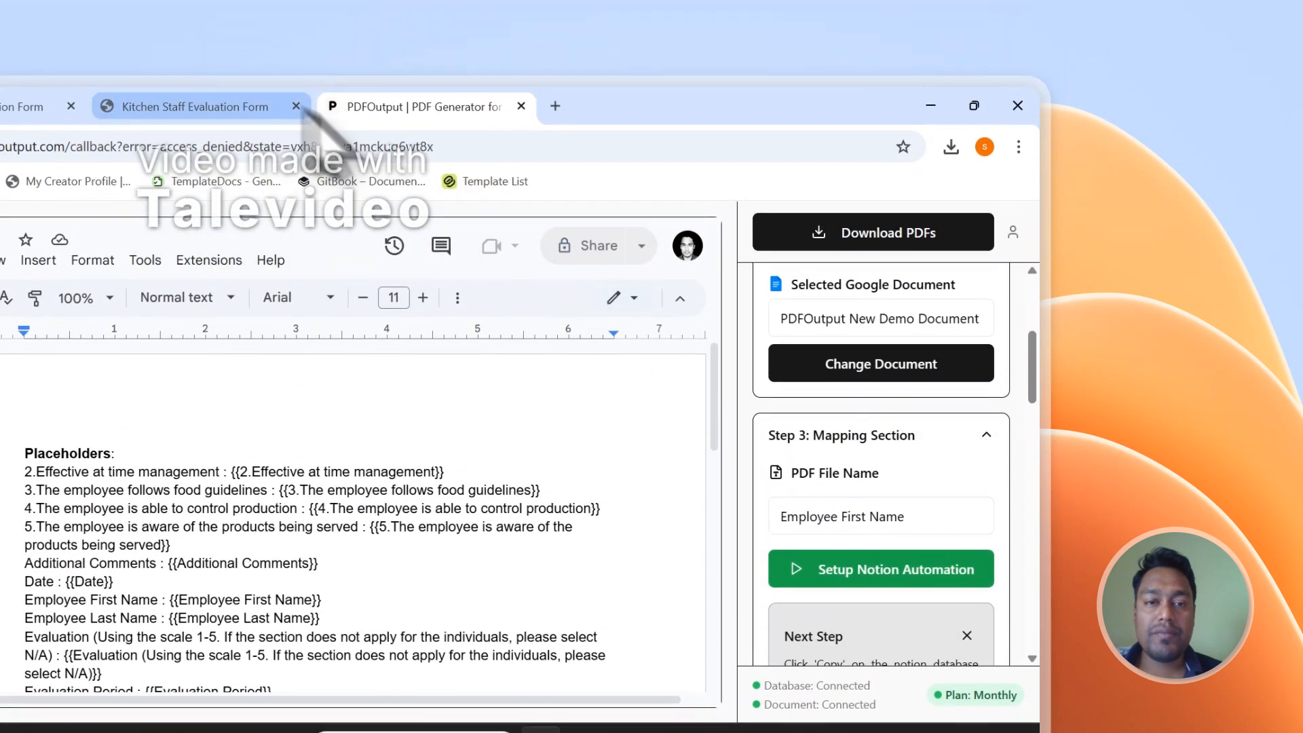
# - Switch to the Notion responses table and set GeneratePDF to Ready to Generate for both submissions
pyautogui.click(272, 108)
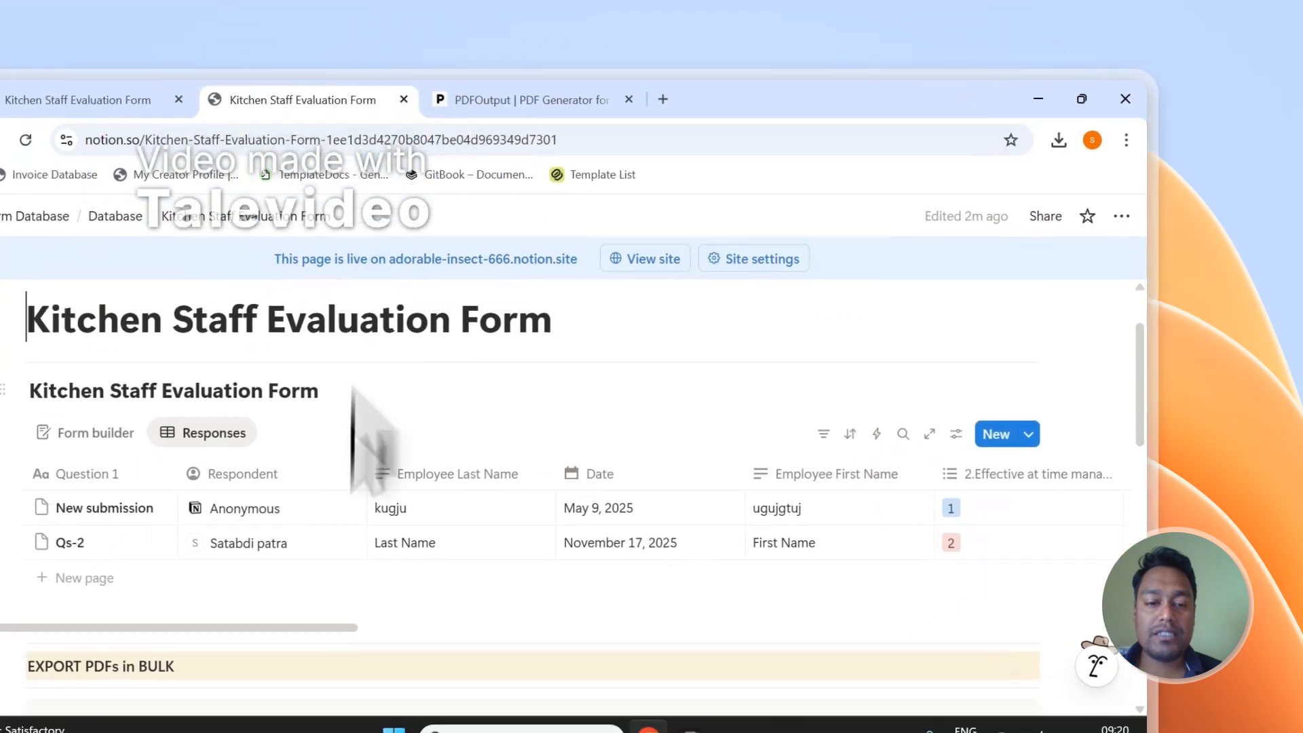
pyautogui.moveTo(523, 528); pyautogui.dragTo(1272, 499)
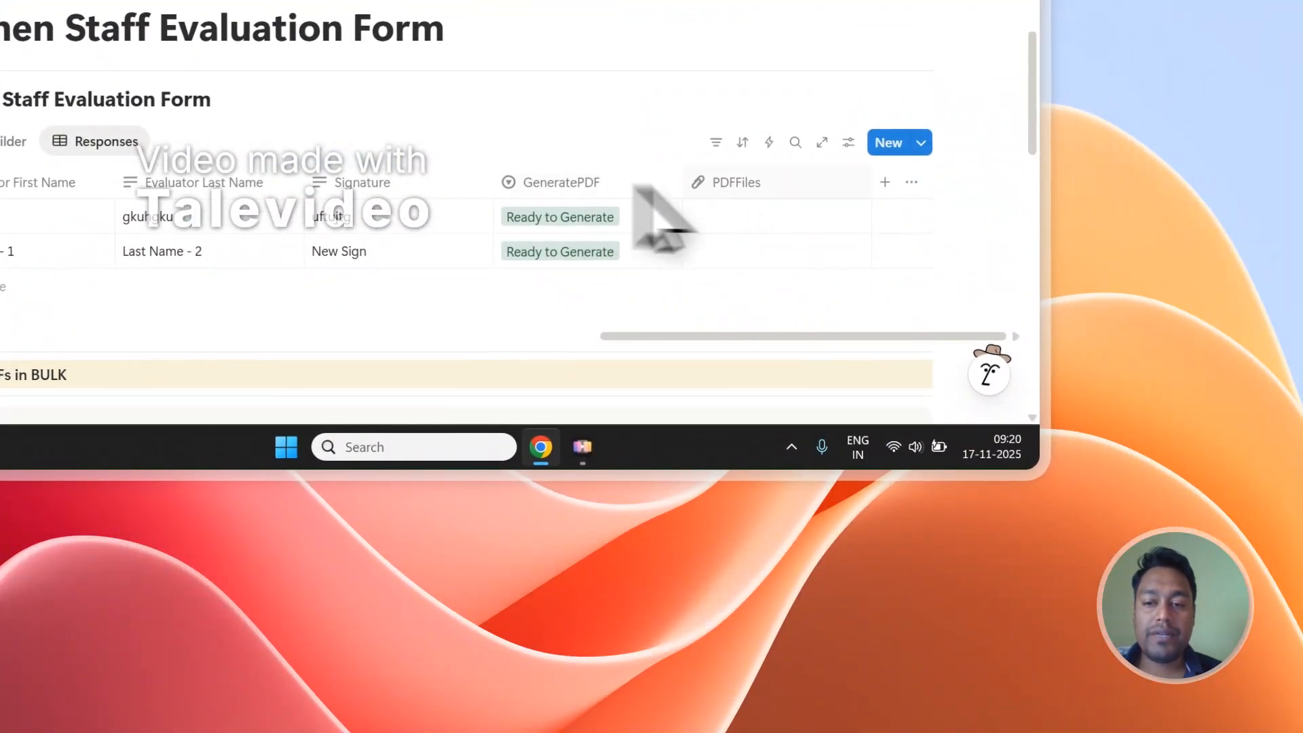
pyautogui.click(601, 218)
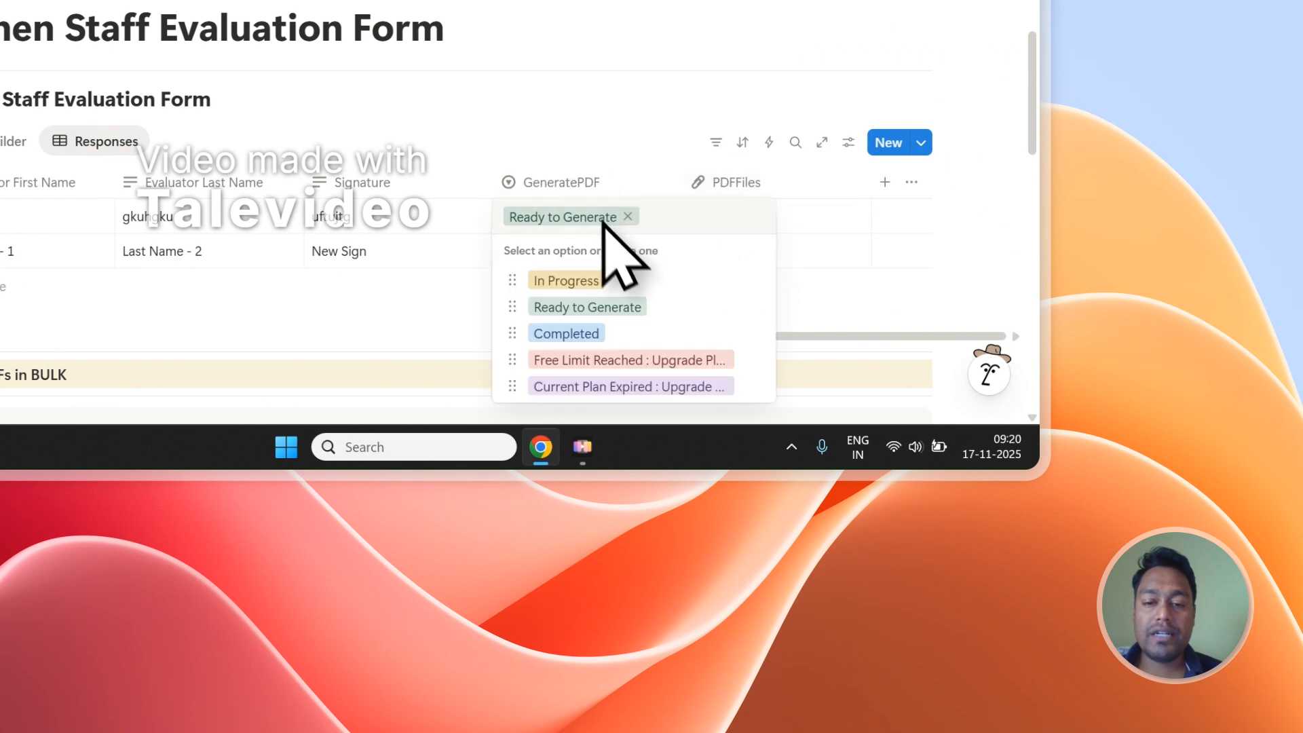
pyautogui.click(632, 307)
pyautogui.click(625, 247)
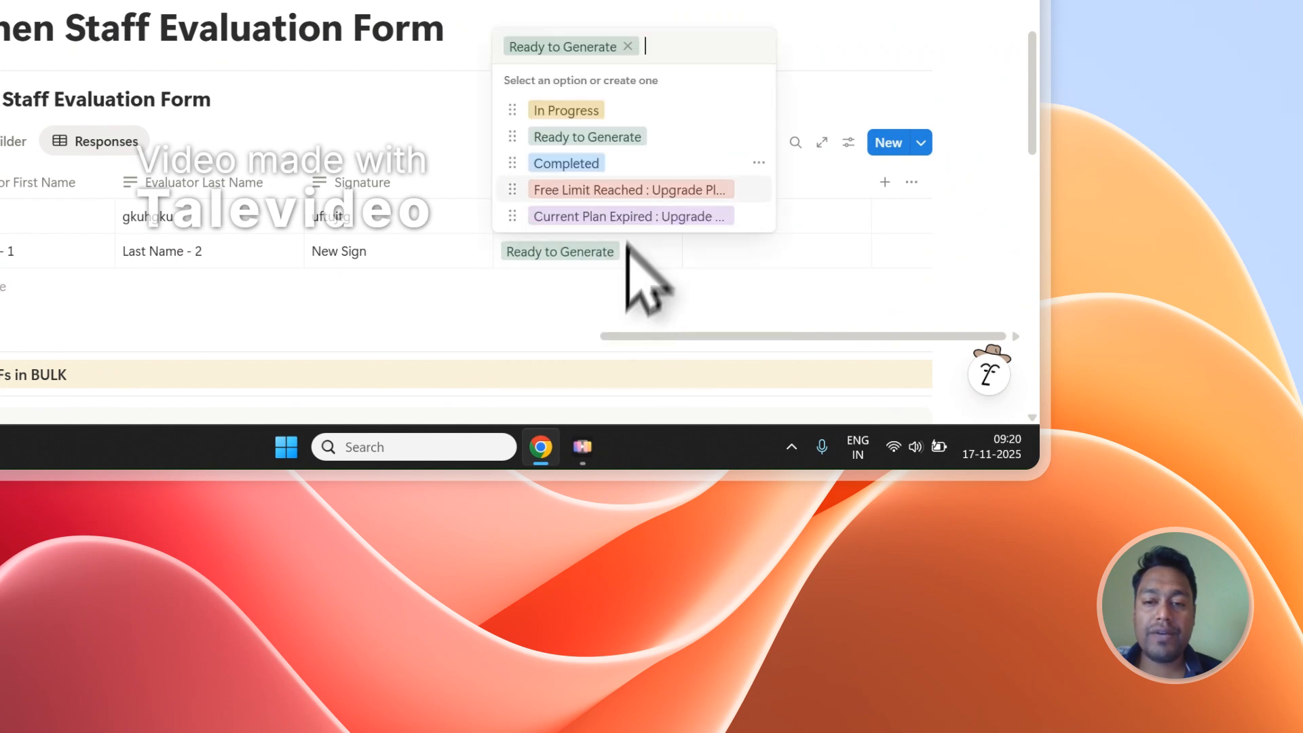
pyautogui.click(632, 139)
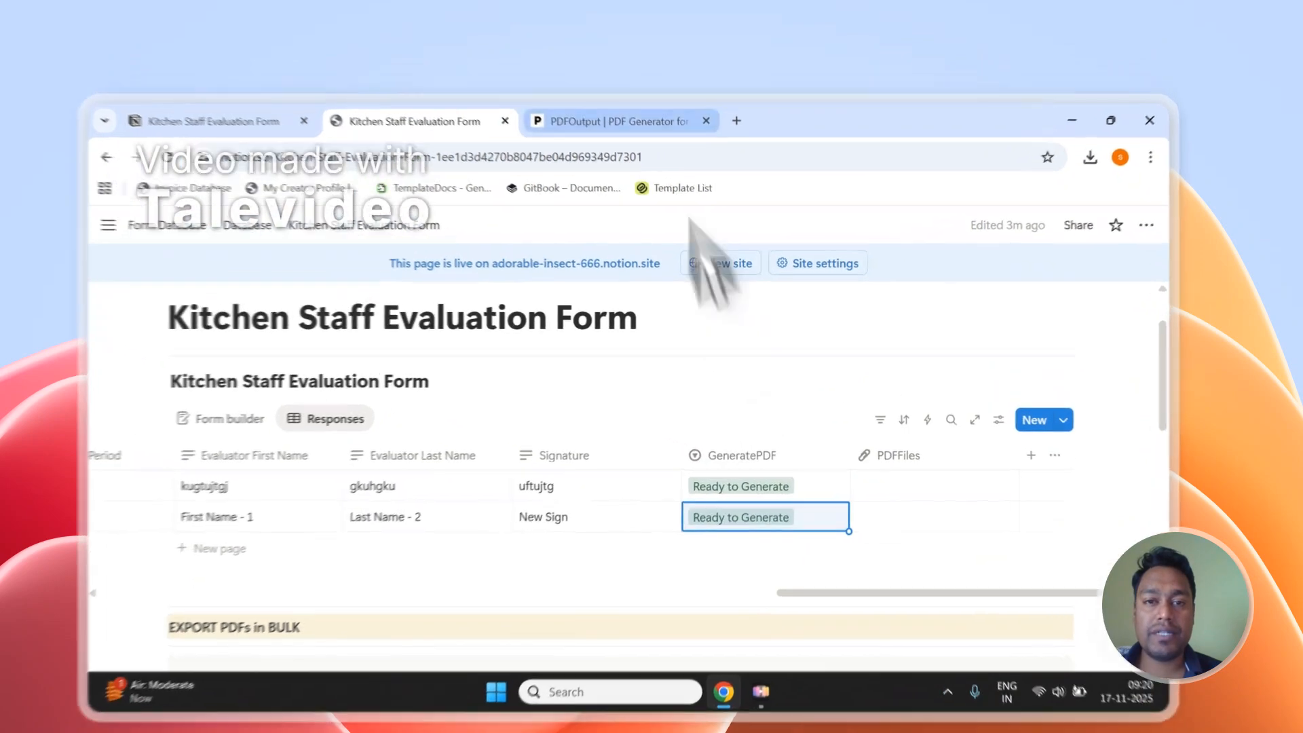
# - Switch to PDFOutput, generate and download the PDFs, and return to the Notion responses table
pyautogui.click(634, 99)
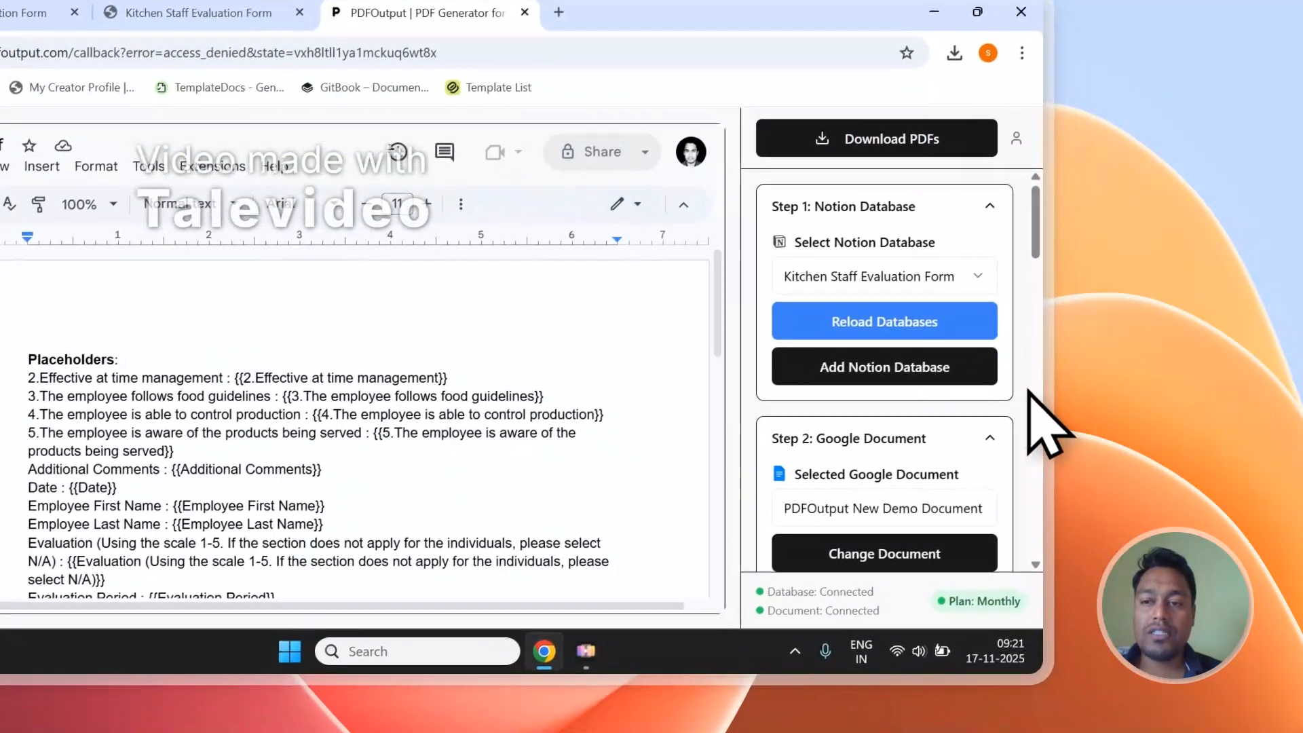
pyautogui.click(936, 139)
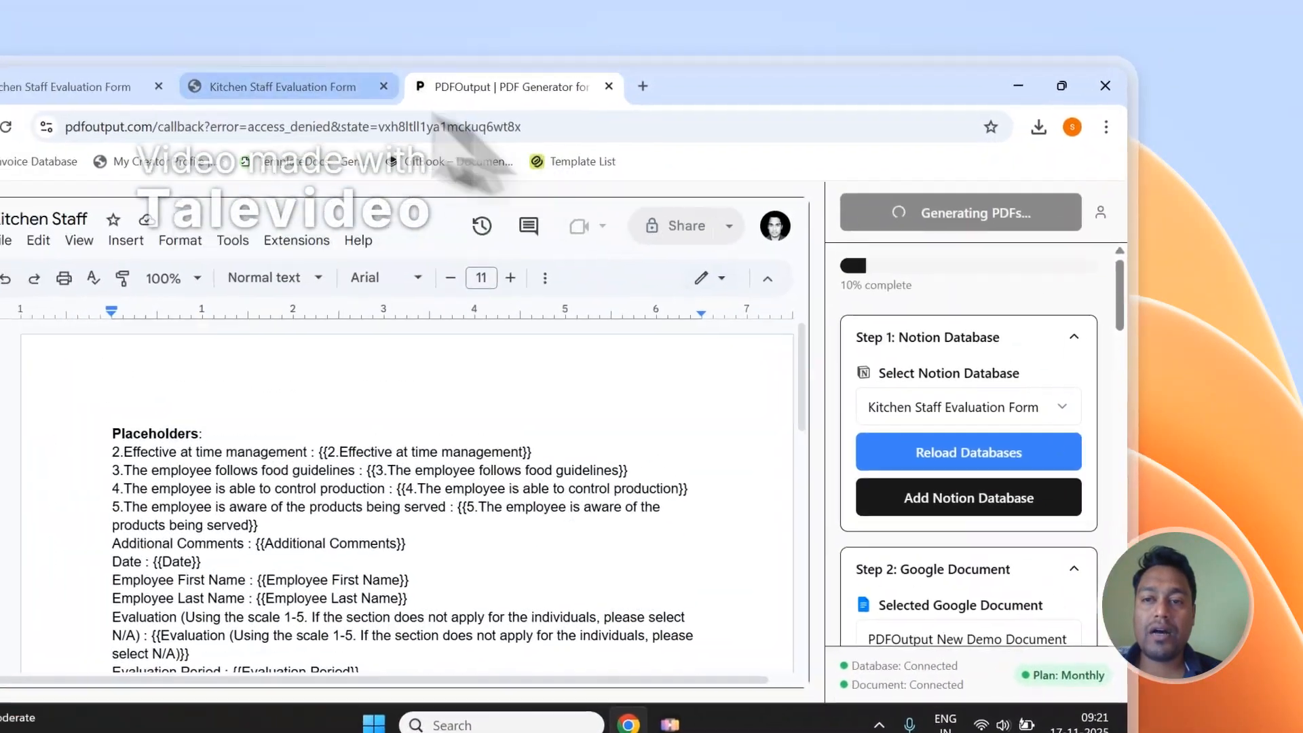
pyautogui.click(195, 8)
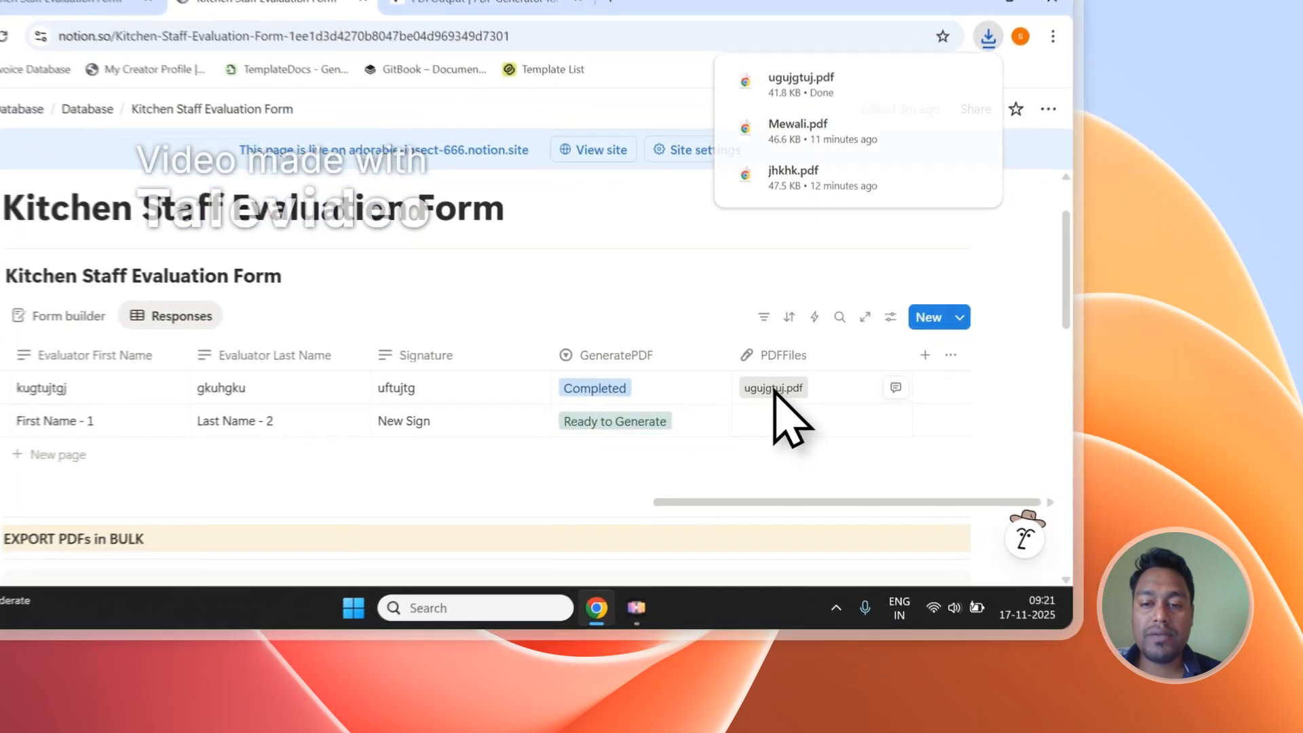
# - Open the generated PDF of each submission from the PDFFiles column and compare the values filled in for the placeholders
pyautogui.click(895, 440)
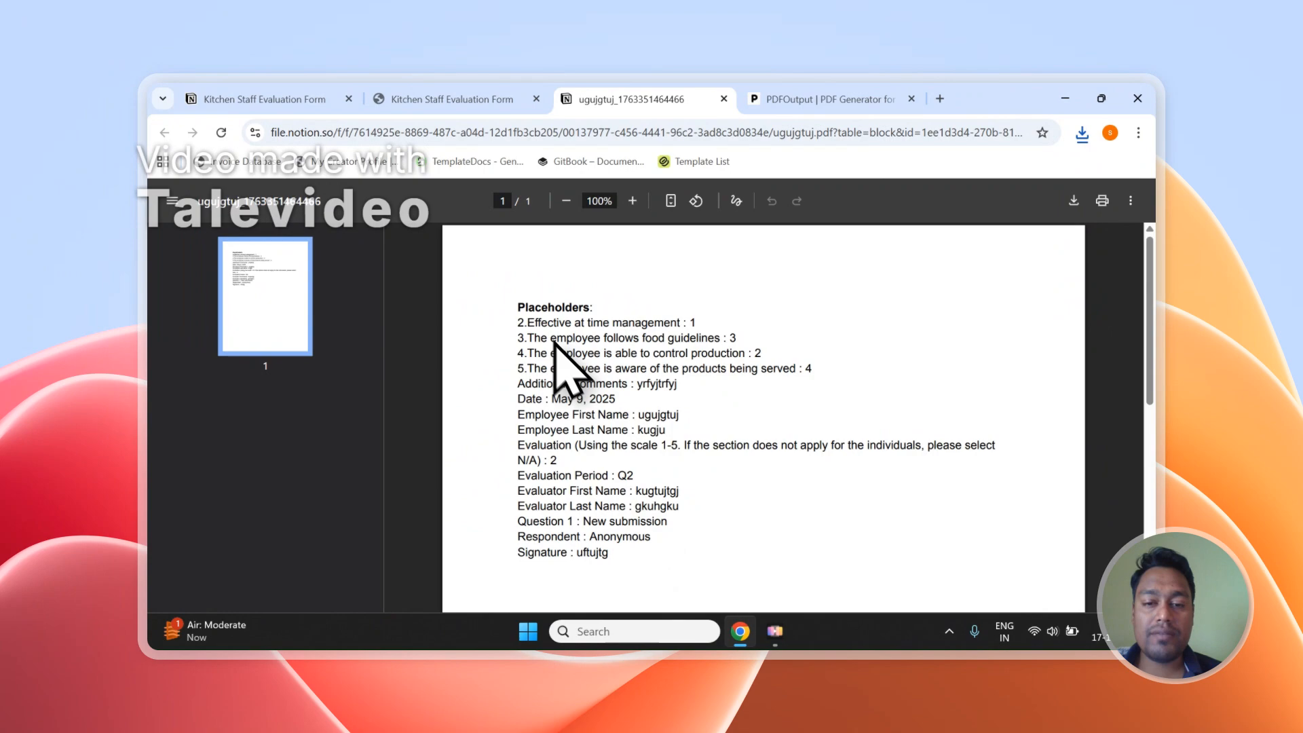
pyautogui.click(524, 100)
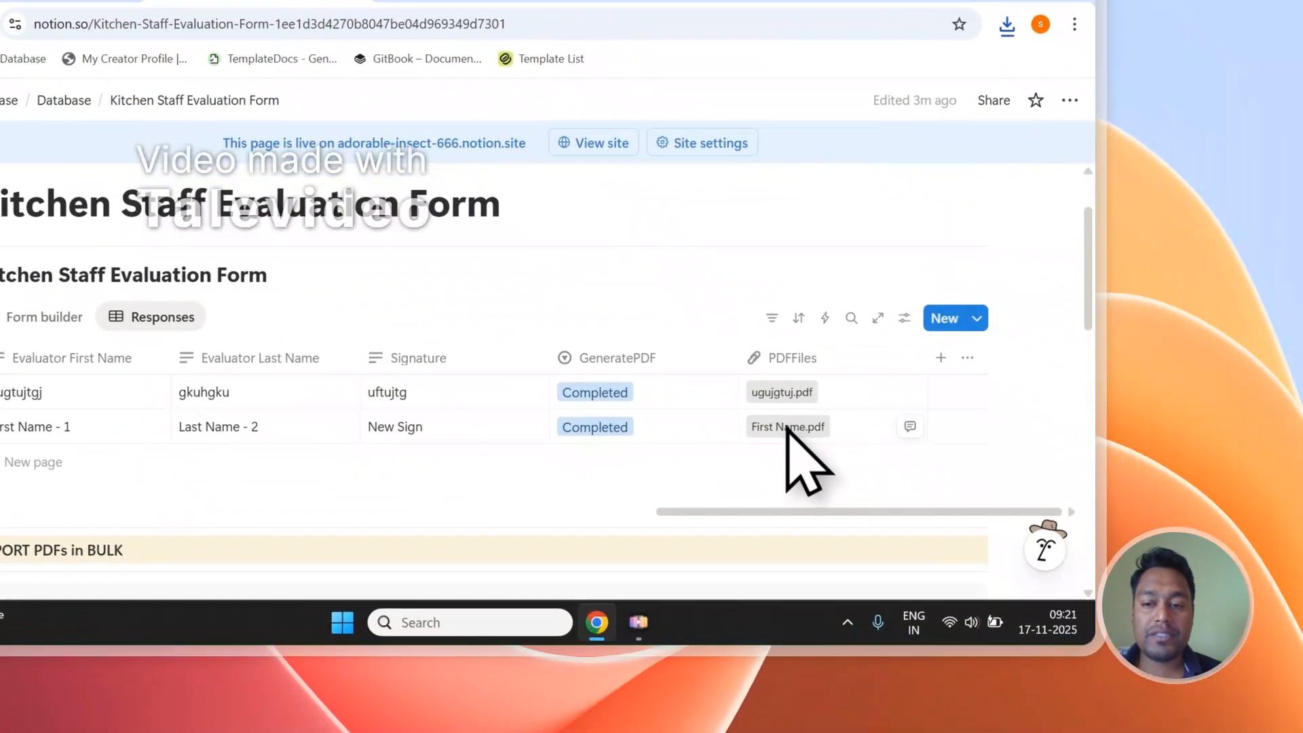
pyautogui.click(907, 473)
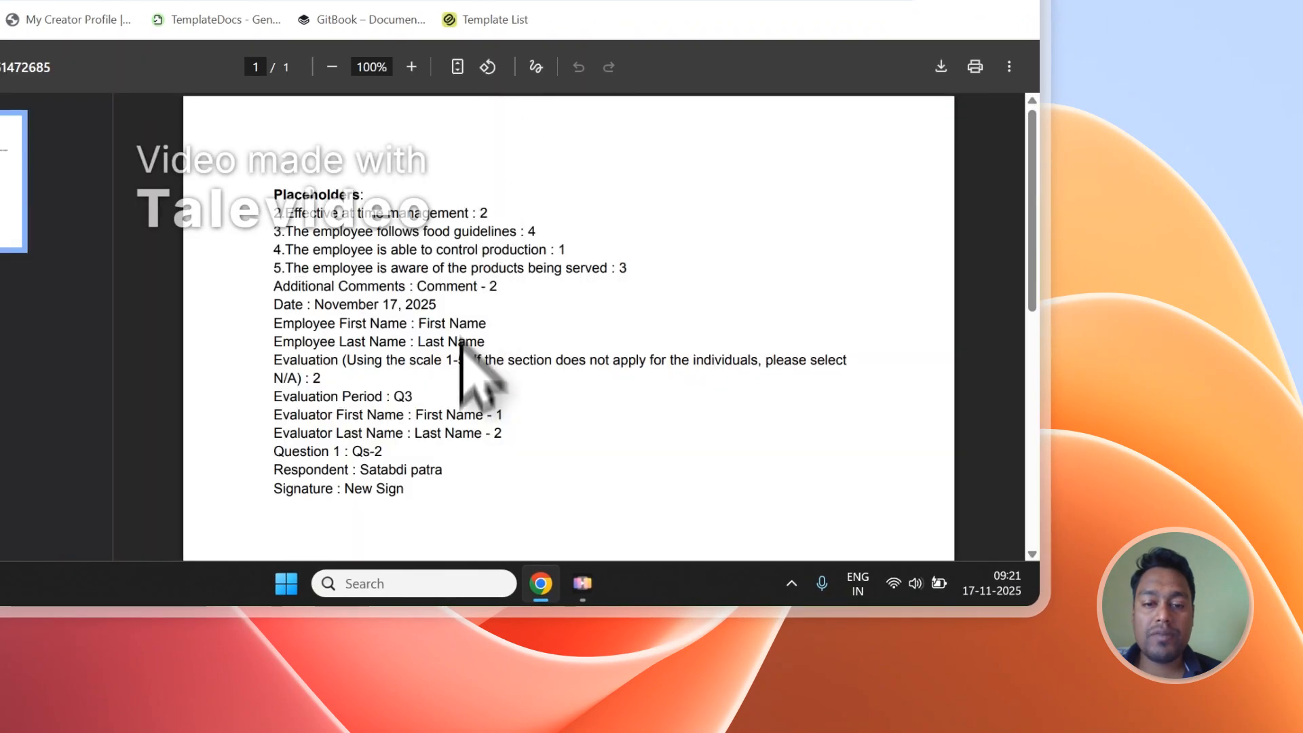
pyautogui.click(686, 136)
pyautogui.click(594, 166)
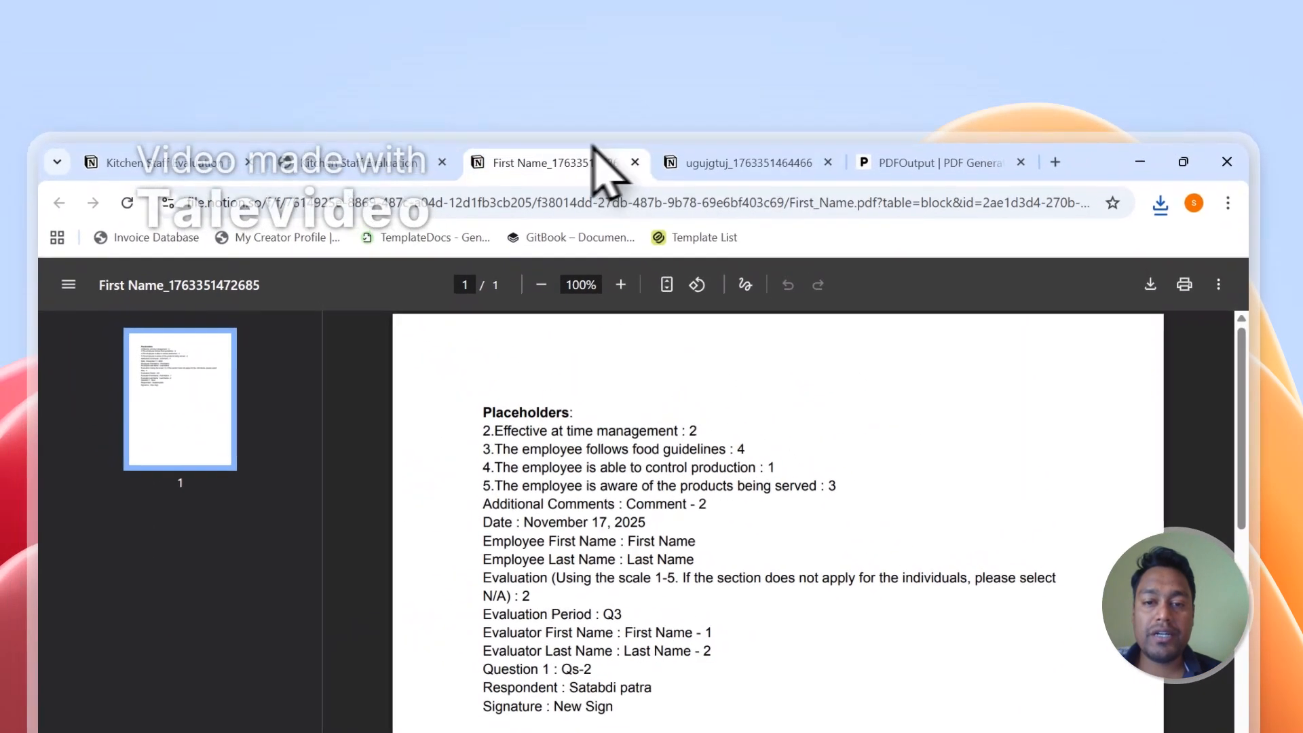
pyautogui.click(727, 180)
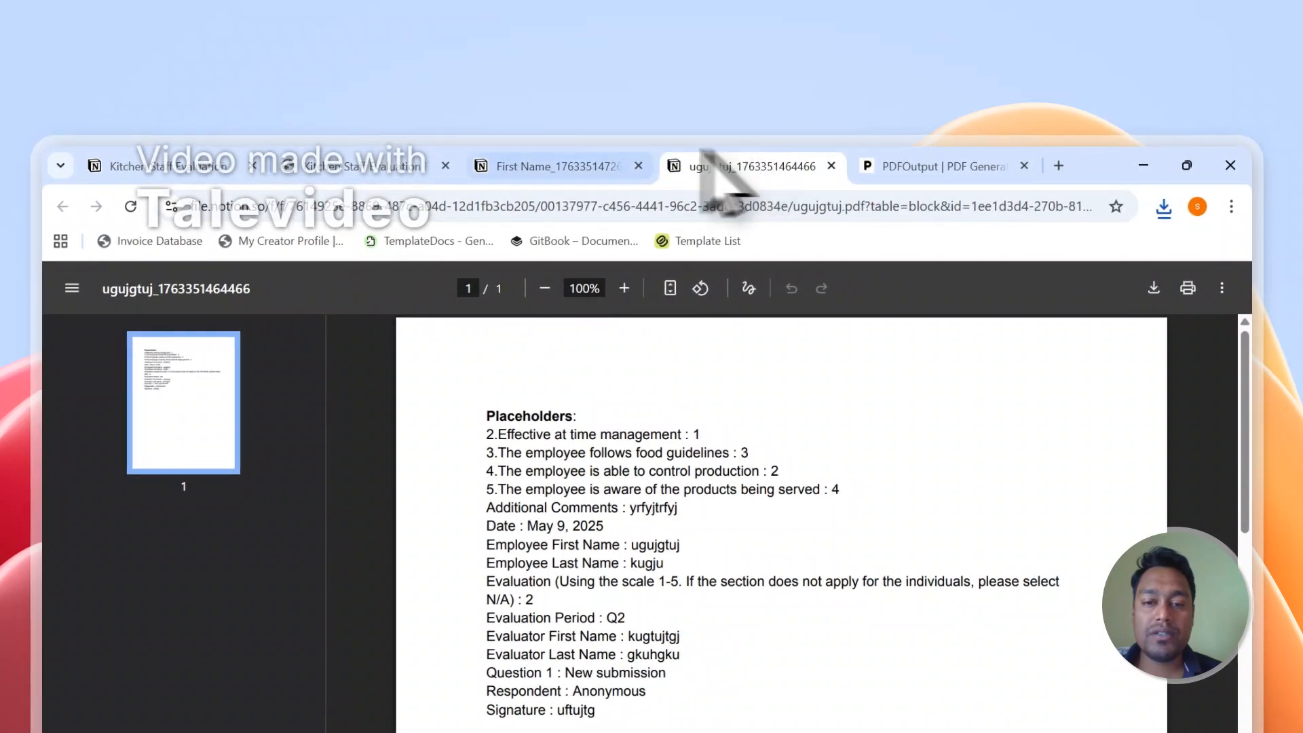
# - Close both generated PDF tabs and set up the Notion automation in the Mapping Section of PDFOutput
pyautogui.click(584, 163)
pyautogui.click(699, 166)
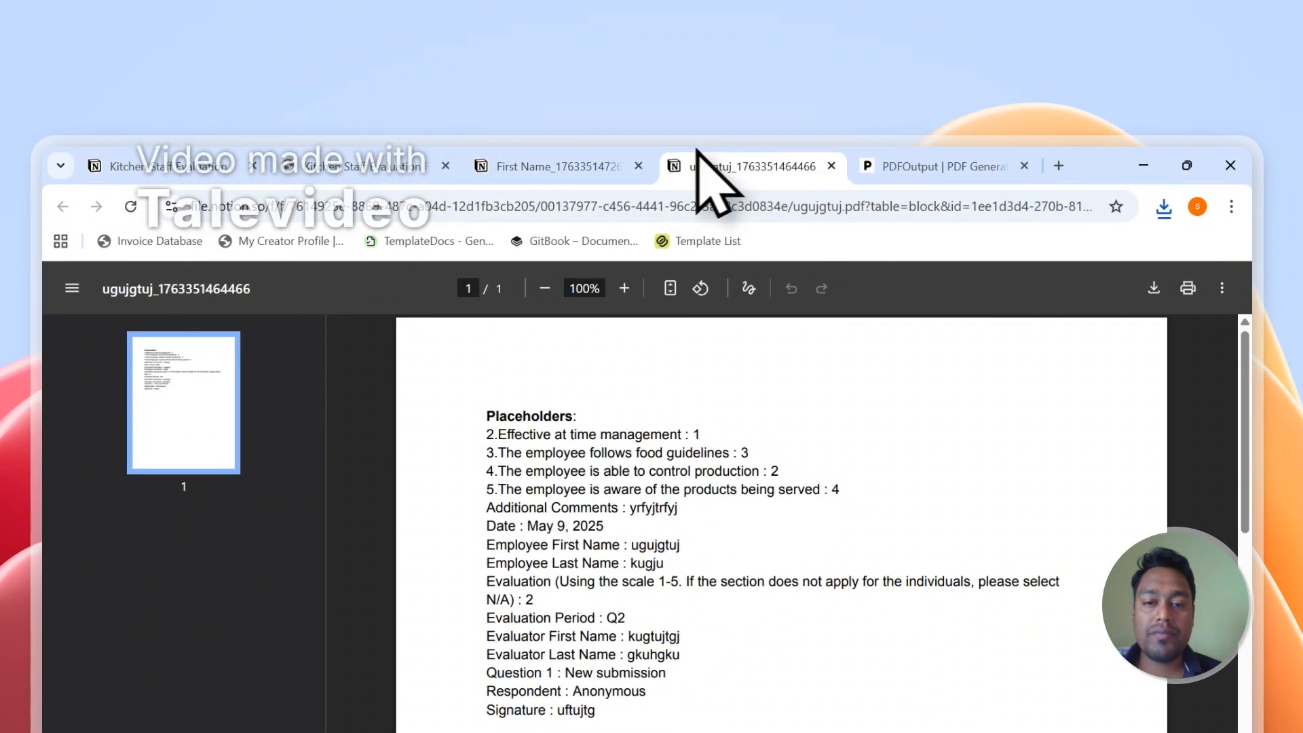
pyautogui.click(564, 163)
pyautogui.click(670, 160)
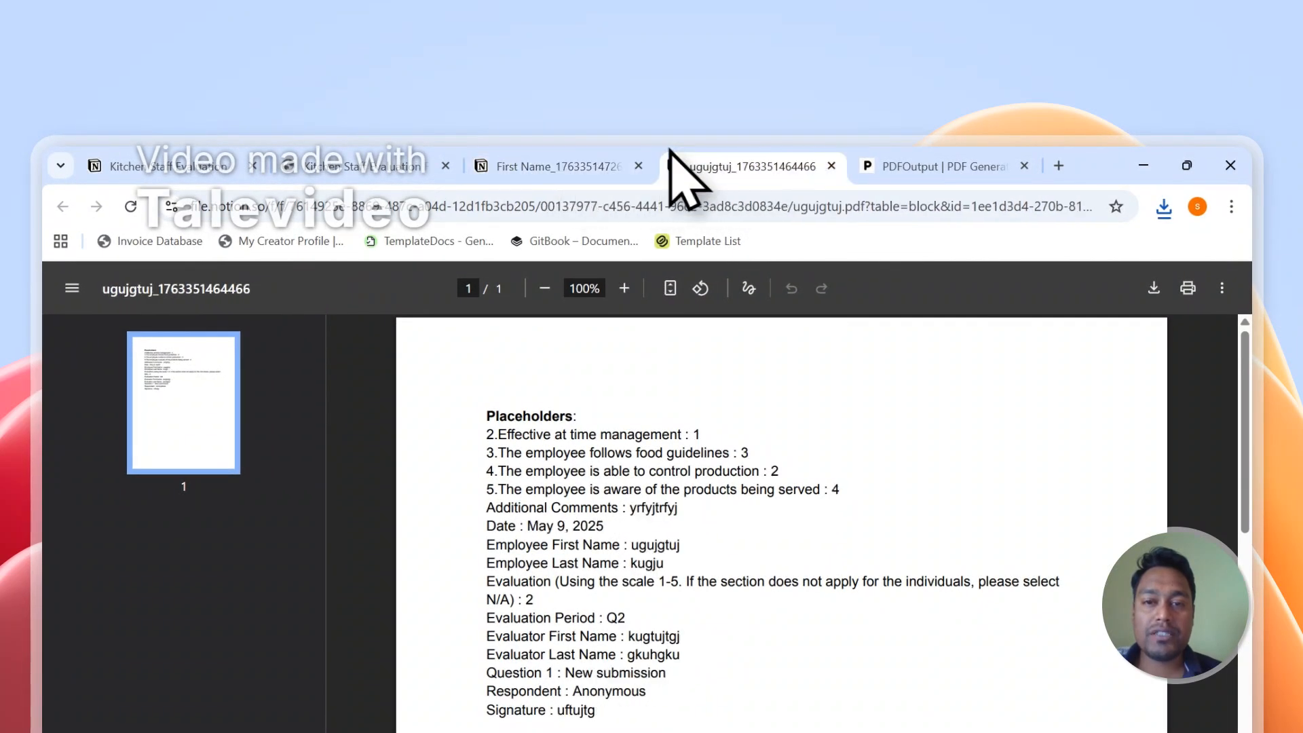
pyautogui.click(640, 166)
pyautogui.click(639, 167)
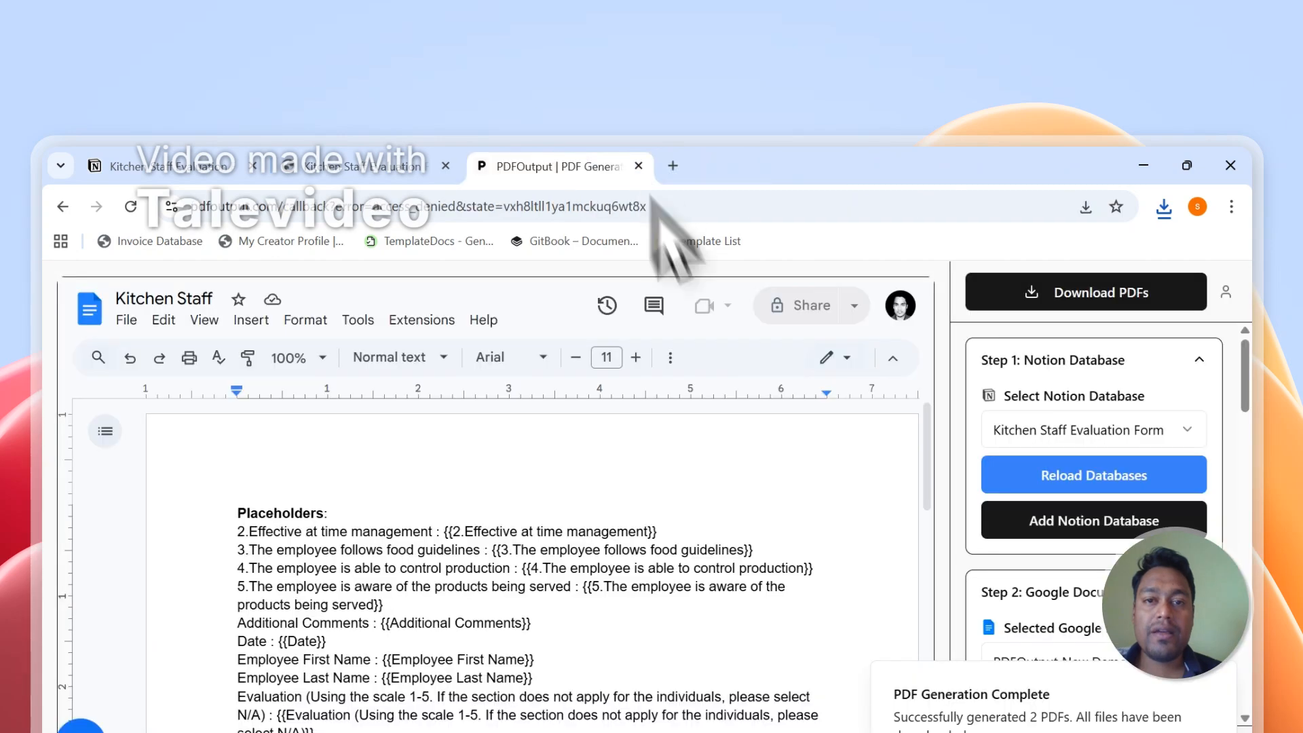
pyautogui.scroll(-10, 1079, 550)
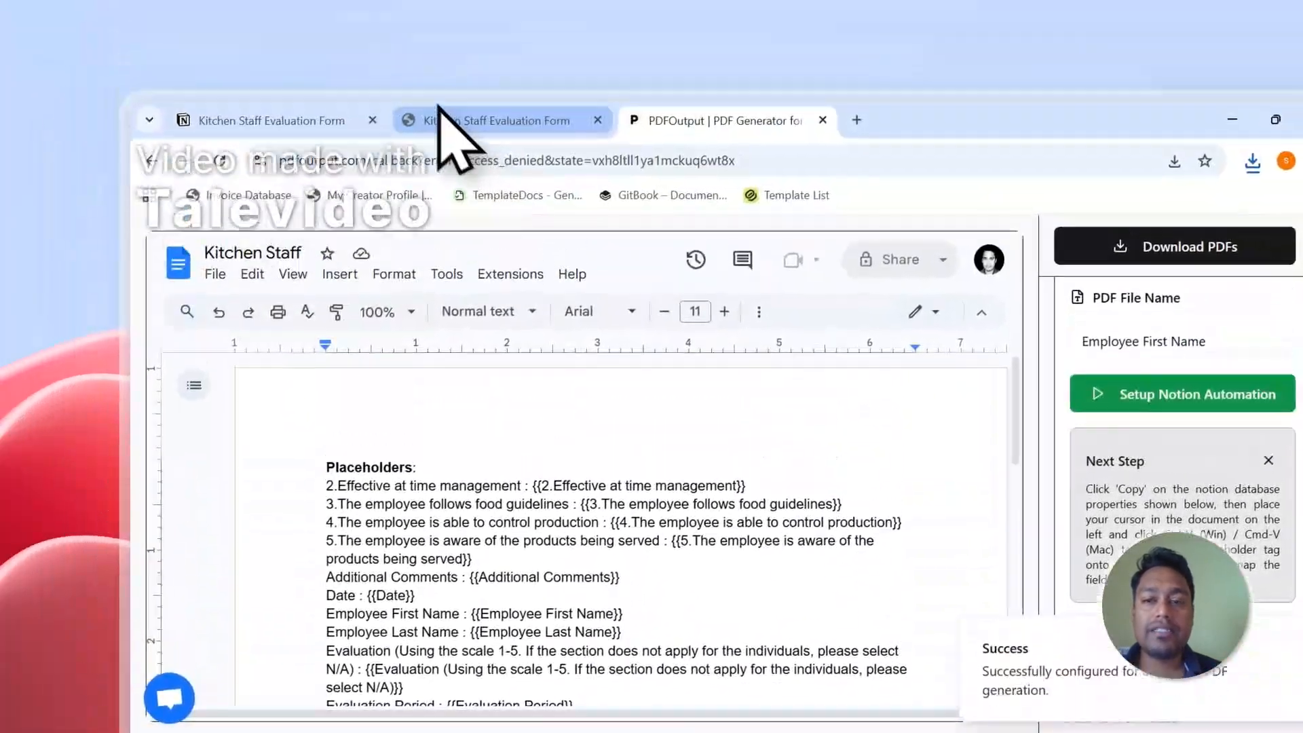
# - Switch to the Notion responses table, add a new page and set its GeneratePDF to Ready to Generate
pyautogui.click(462, 117)
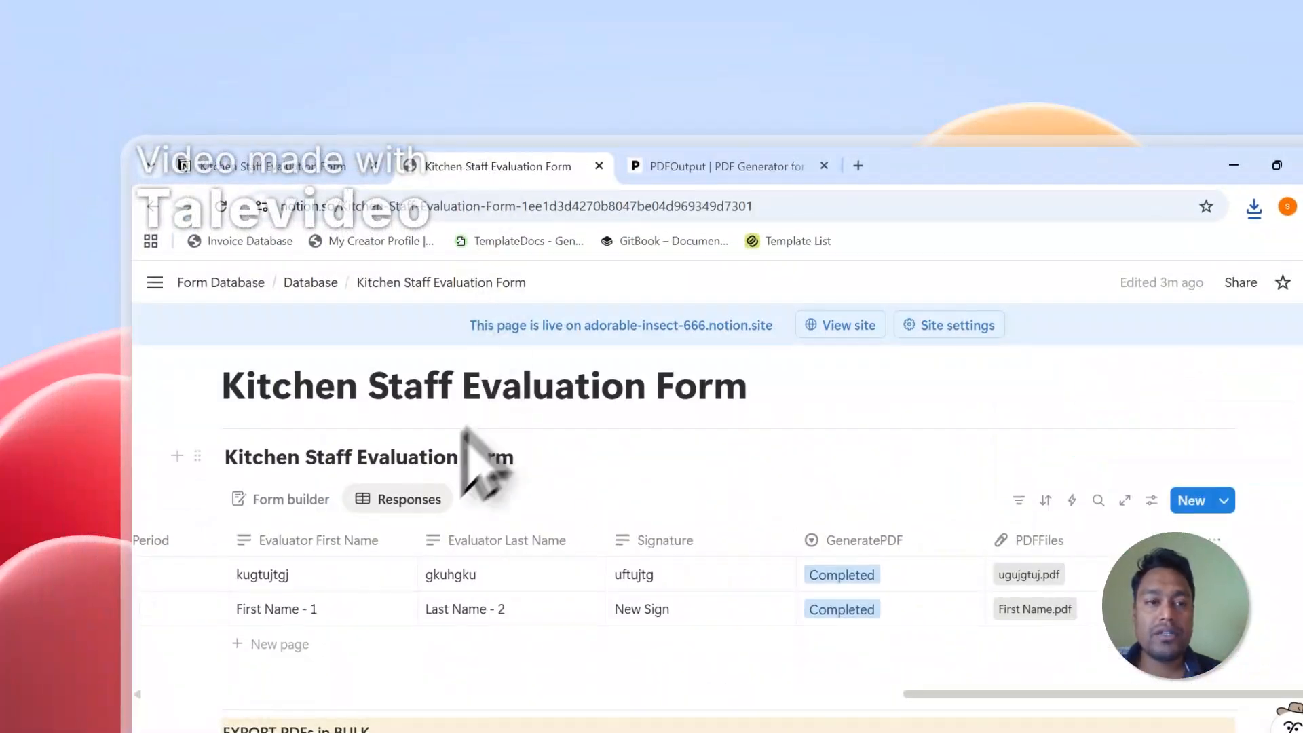
pyautogui.click(202, 156)
pyautogui.click(490, 167)
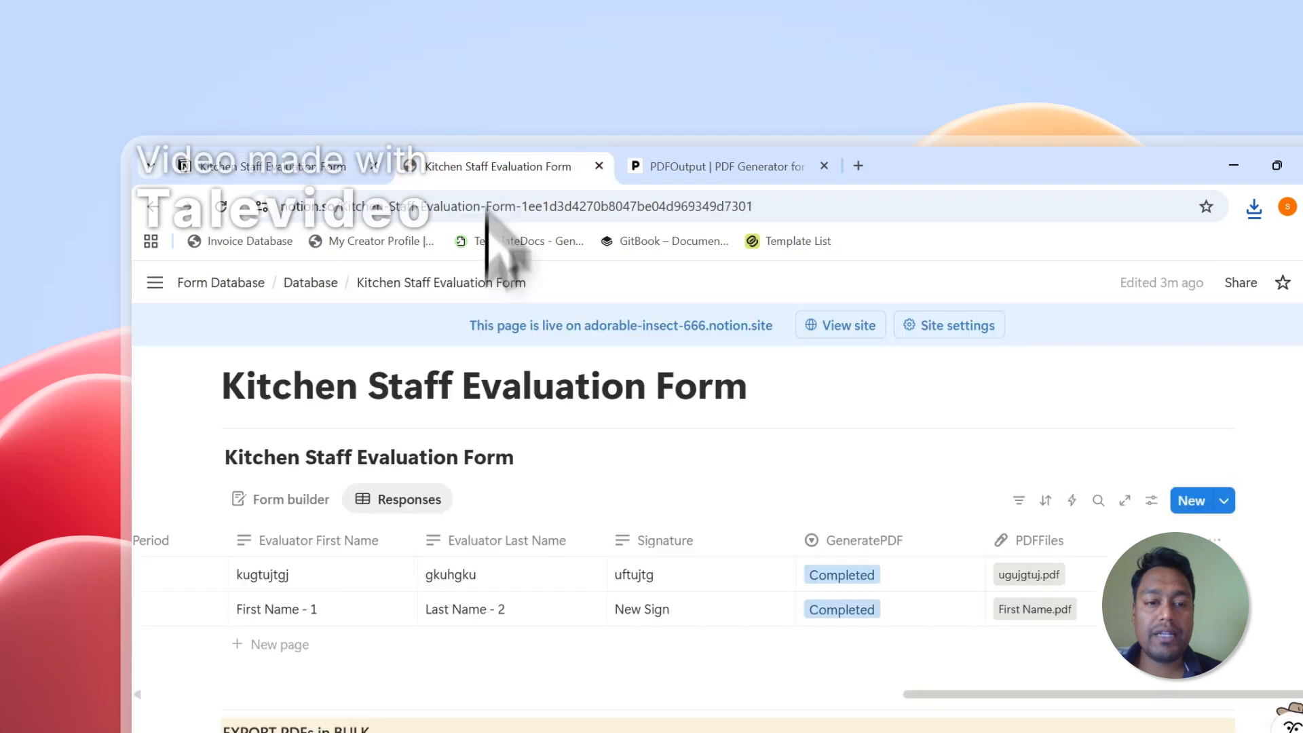
pyautogui.click(304, 646)
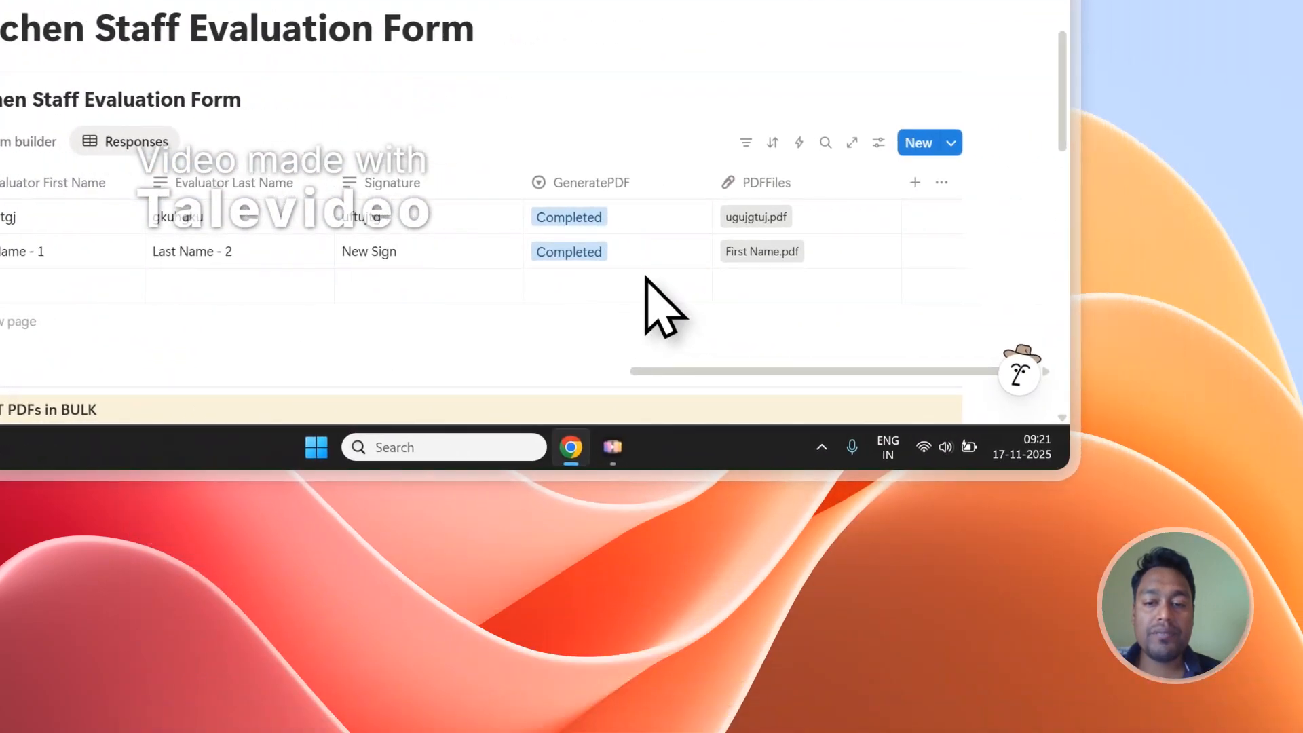
pyautogui.click(882, 289)
pyautogui.click(882, 177)
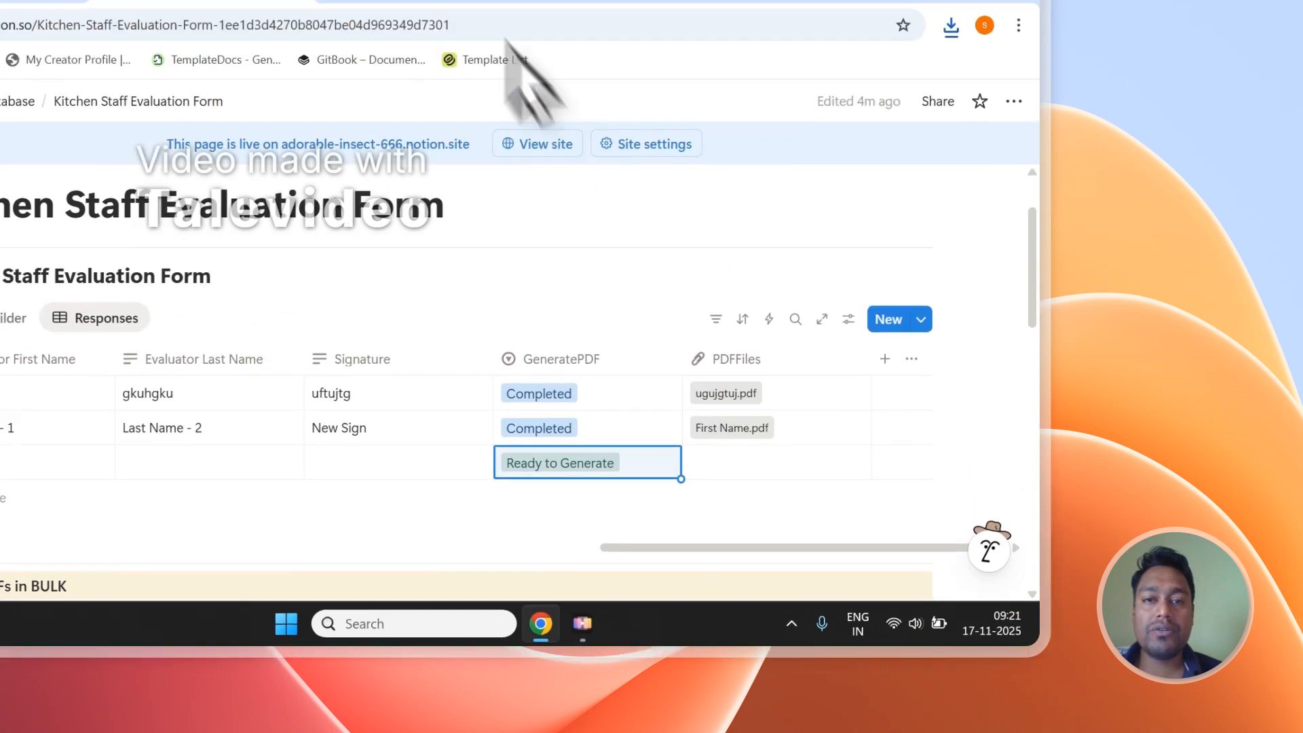
# - Look over the connected database and document in PDFOutput, and add a second blank Notion page with GeneratePDF set to Ready to Generate
pyautogui.click(435, 145)
pyautogui.scroll(5, 750, 617)
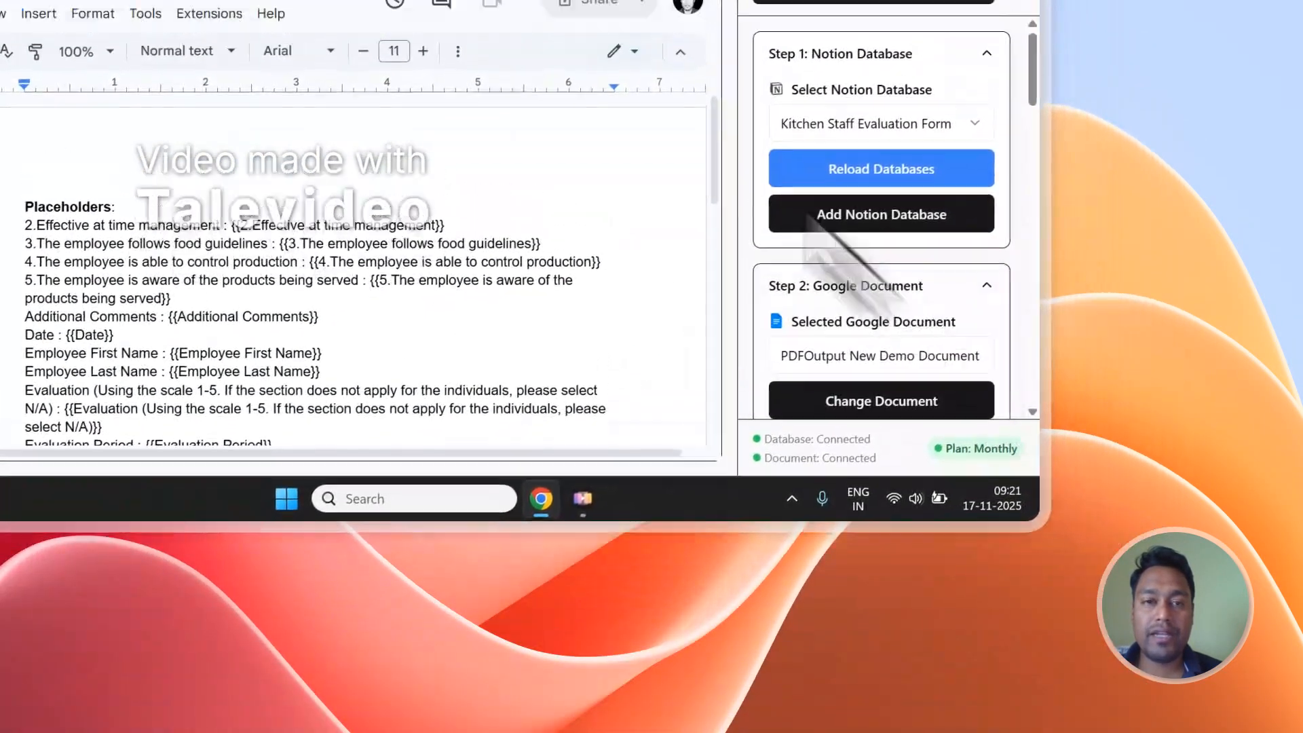
pyautogui.click(436, 131)
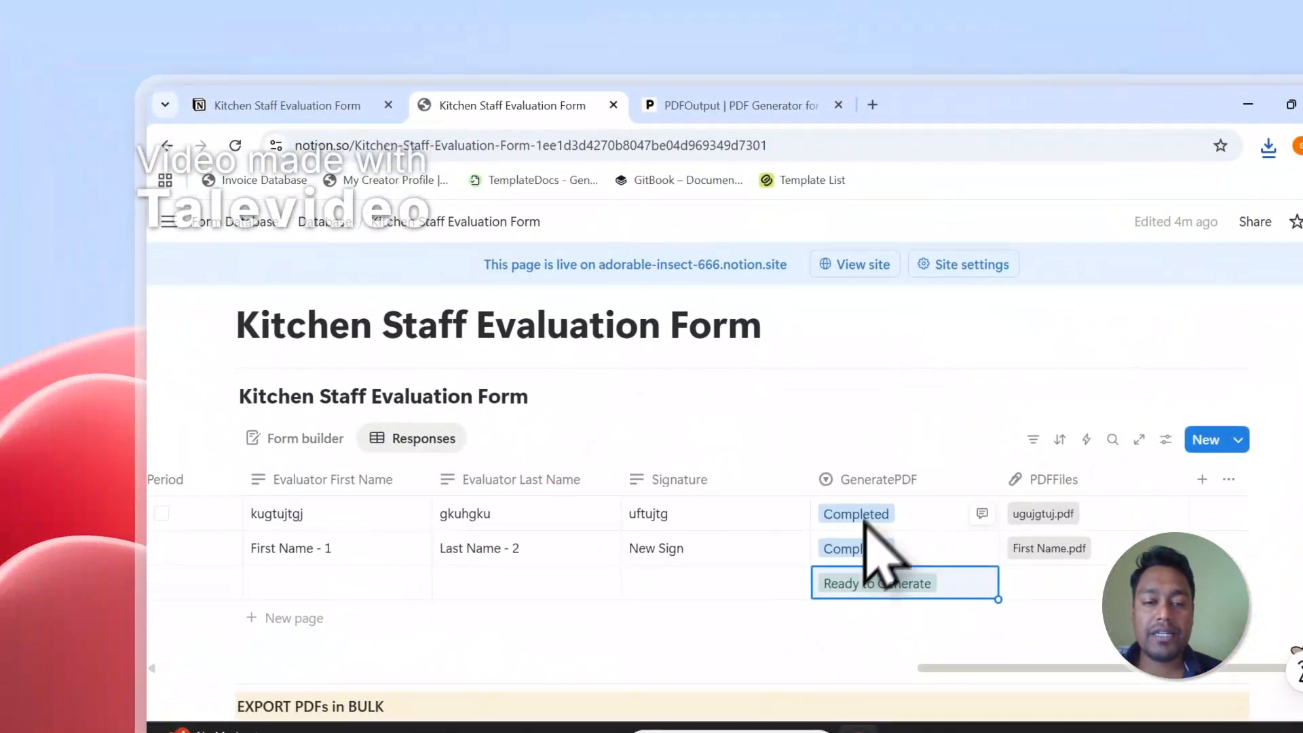
pyautogui.click(328, 615)
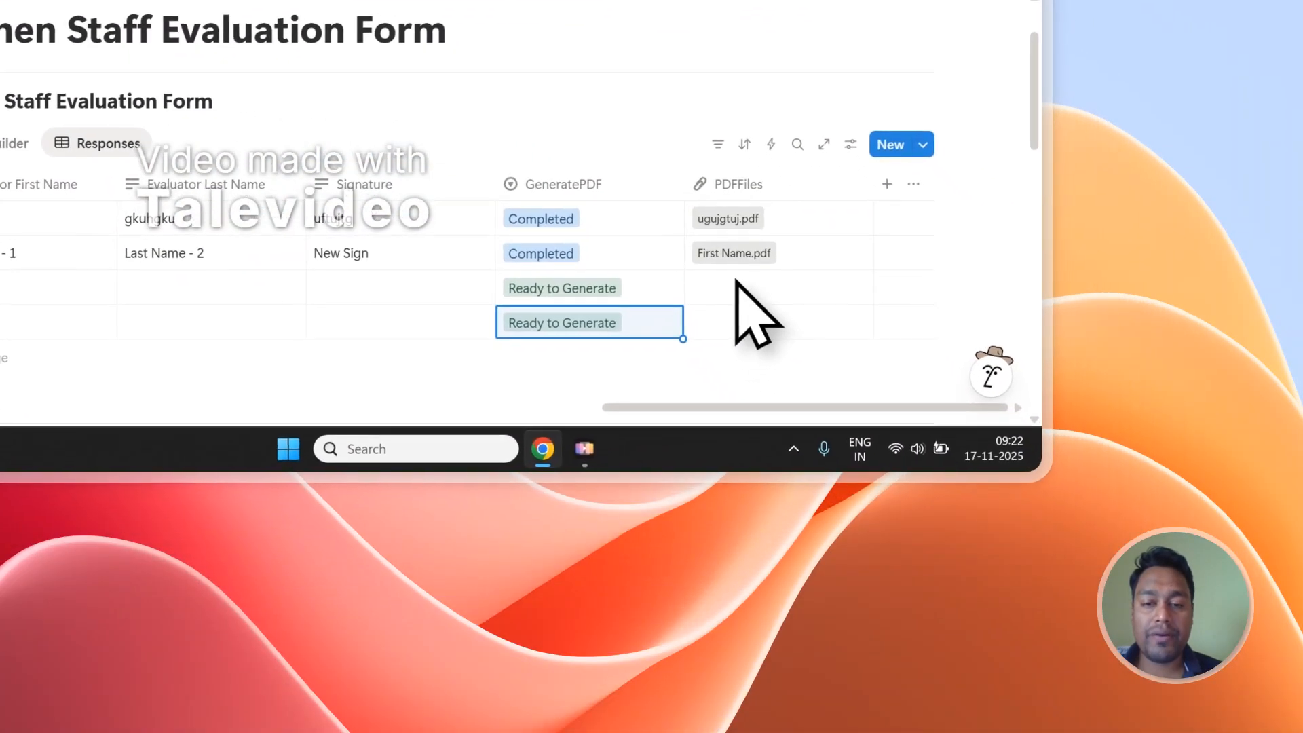
# - Review the PDFOutput setup sections again and add a third blank page in the Notion responses table with GeneratePDF set to Ready to Generate
pyautogui.click(401, 101)
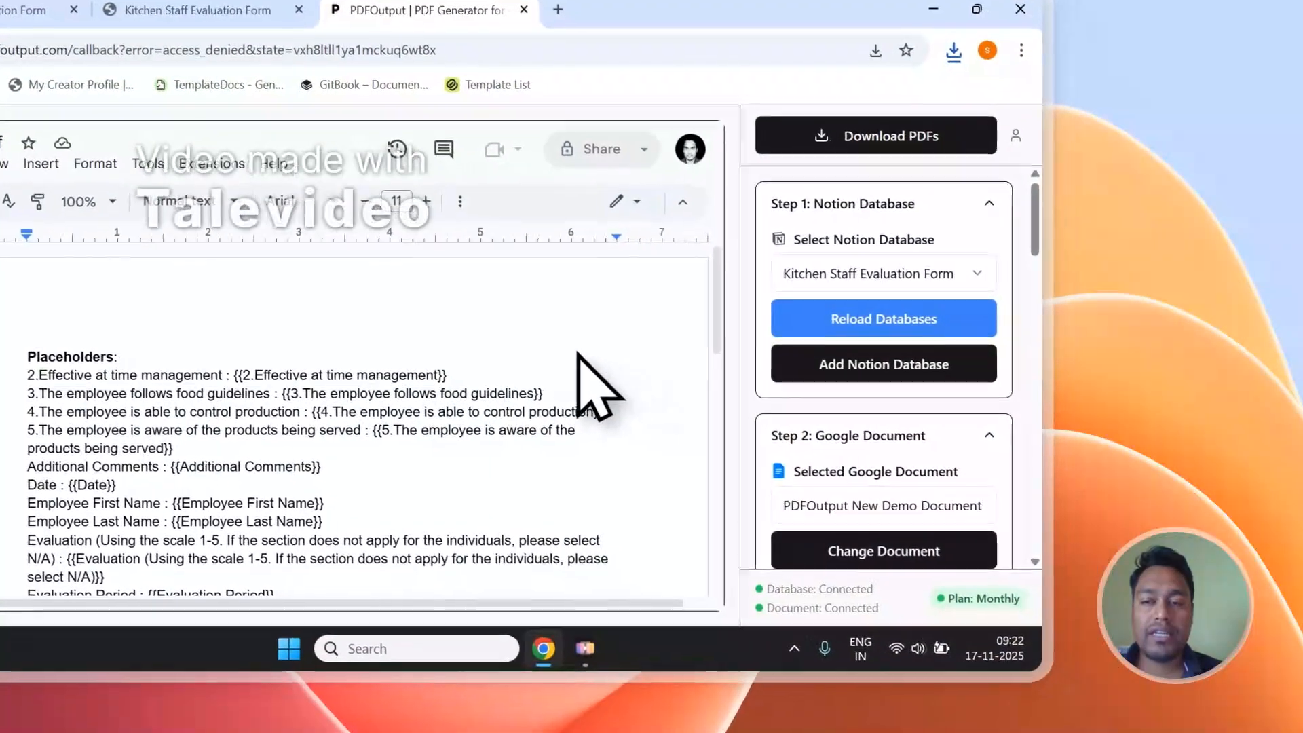
pyautogui.click(194, 10)
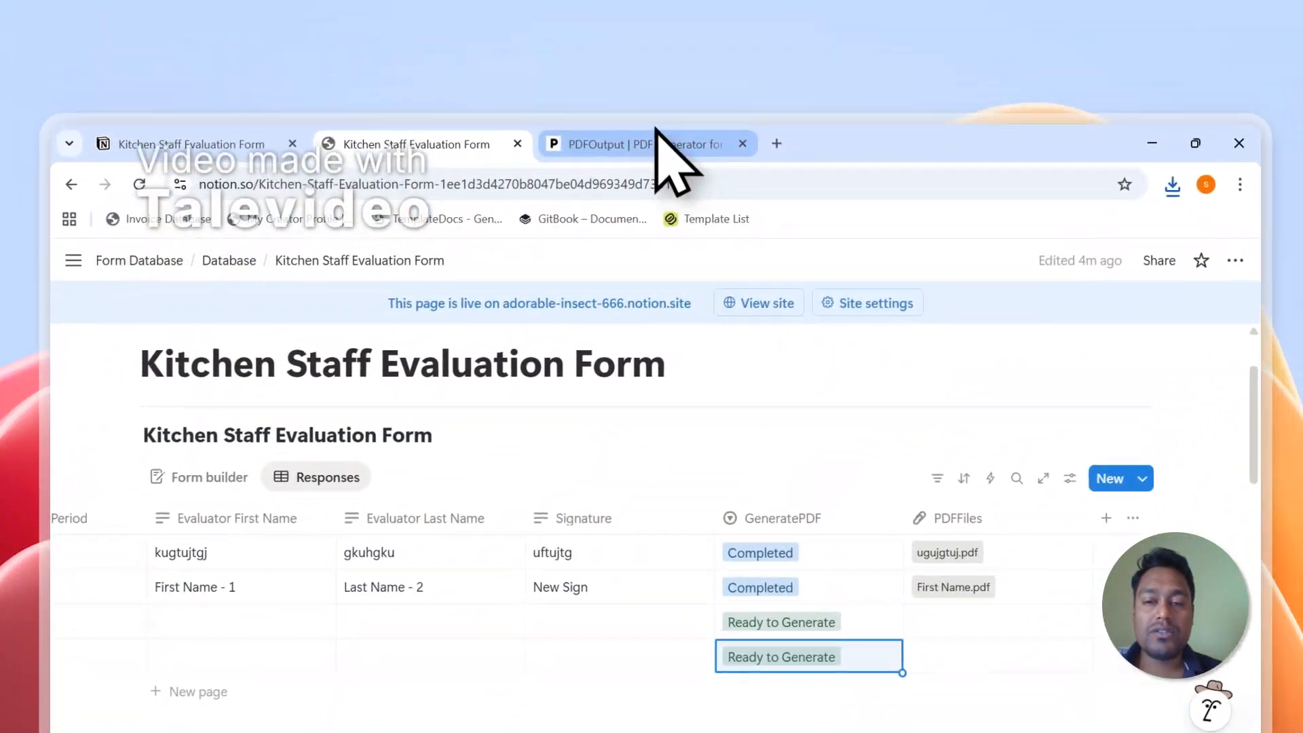
pyautogui.click(726, 21)
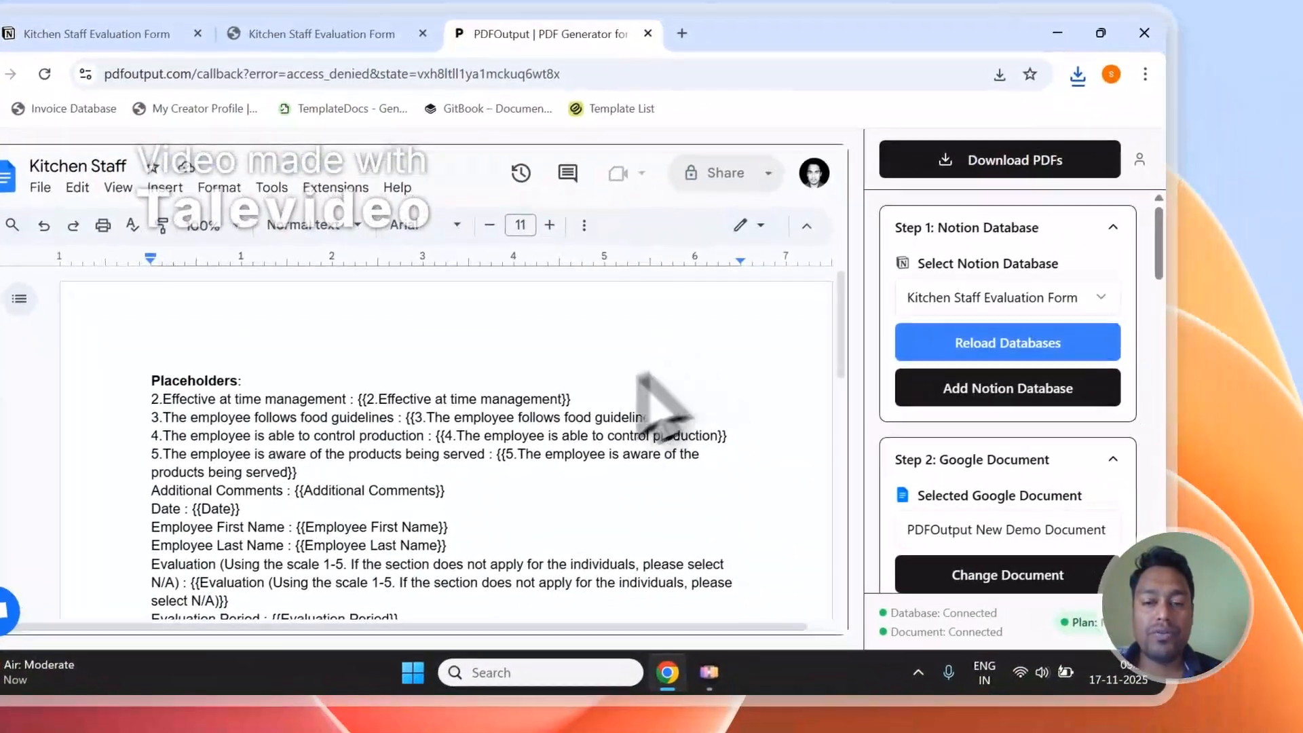
pyautogui.scroll(-3, 597, 407)
pyautogui.click(321, 34)
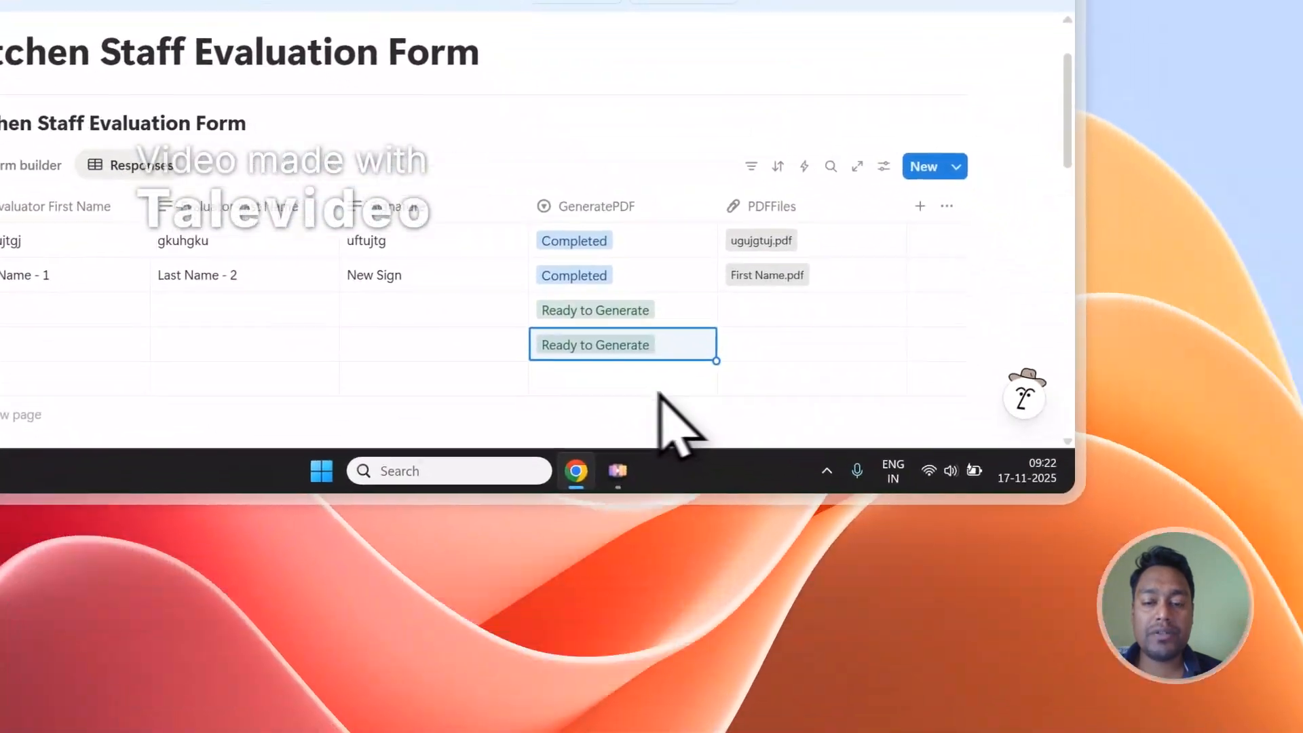
pyautogui.click(656, 389)
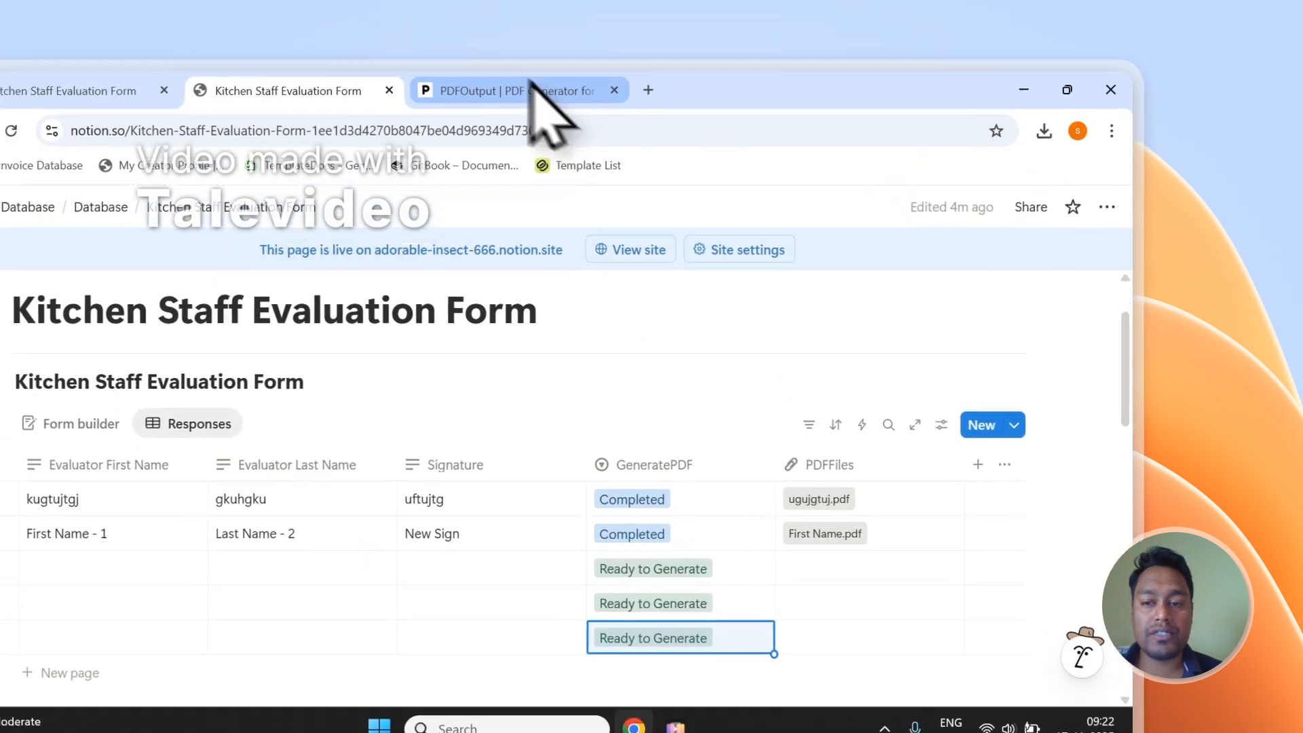
# - Switch to PDFOutput, open the support chat to view it, and close it again
pyautogui.click(533, 90)
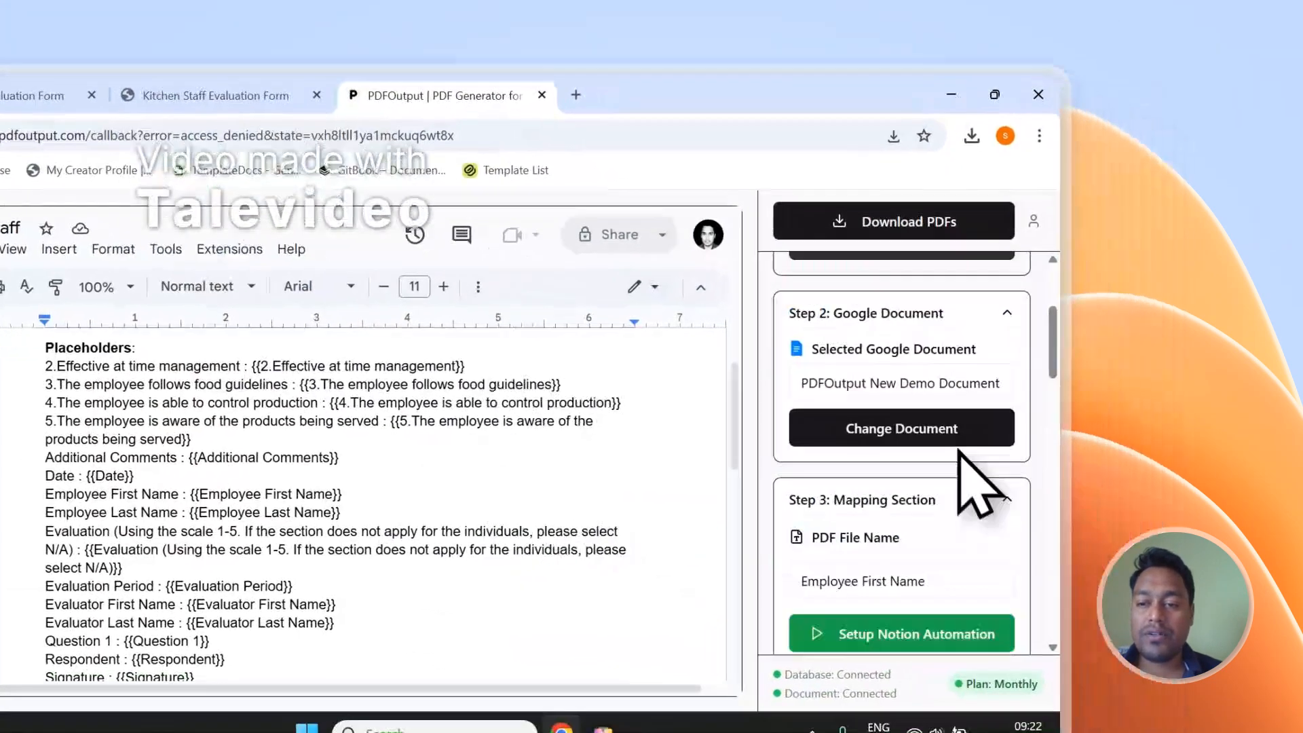
pyautogui.scroll(-1, 937, 434)
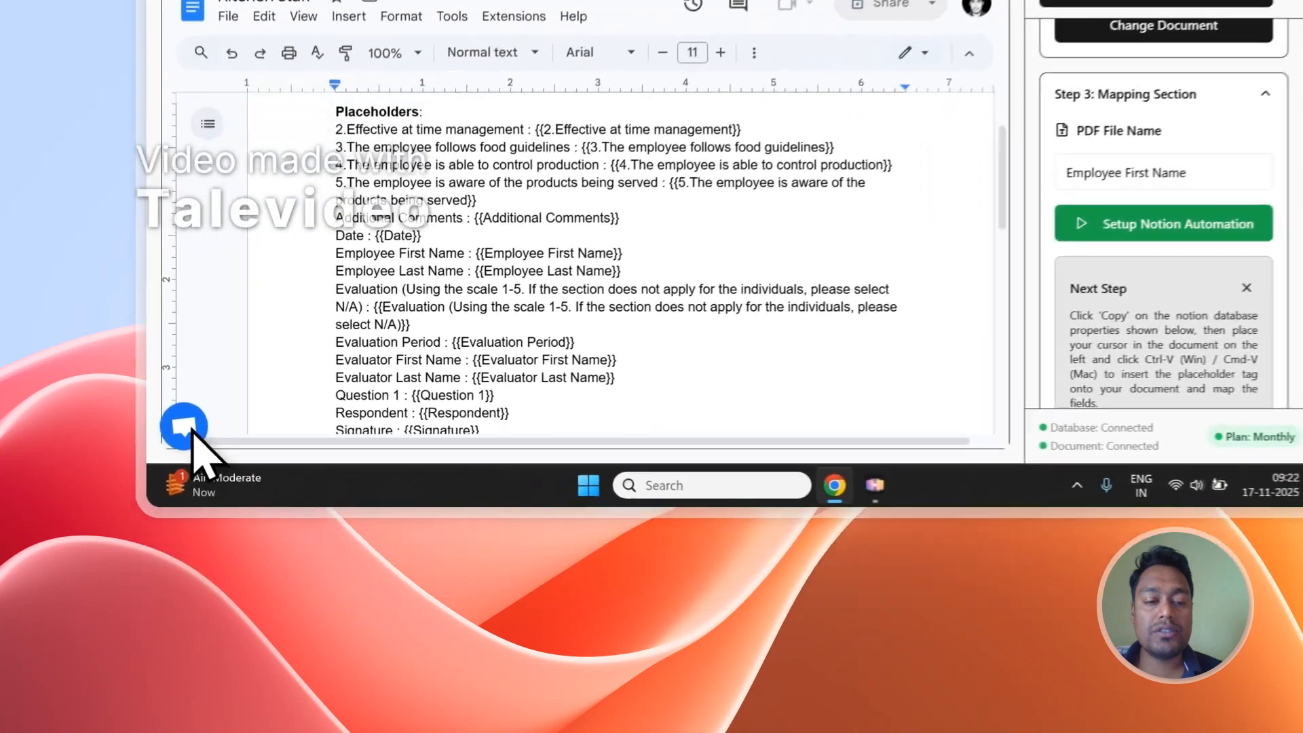
pyautogui.click(181, 579)
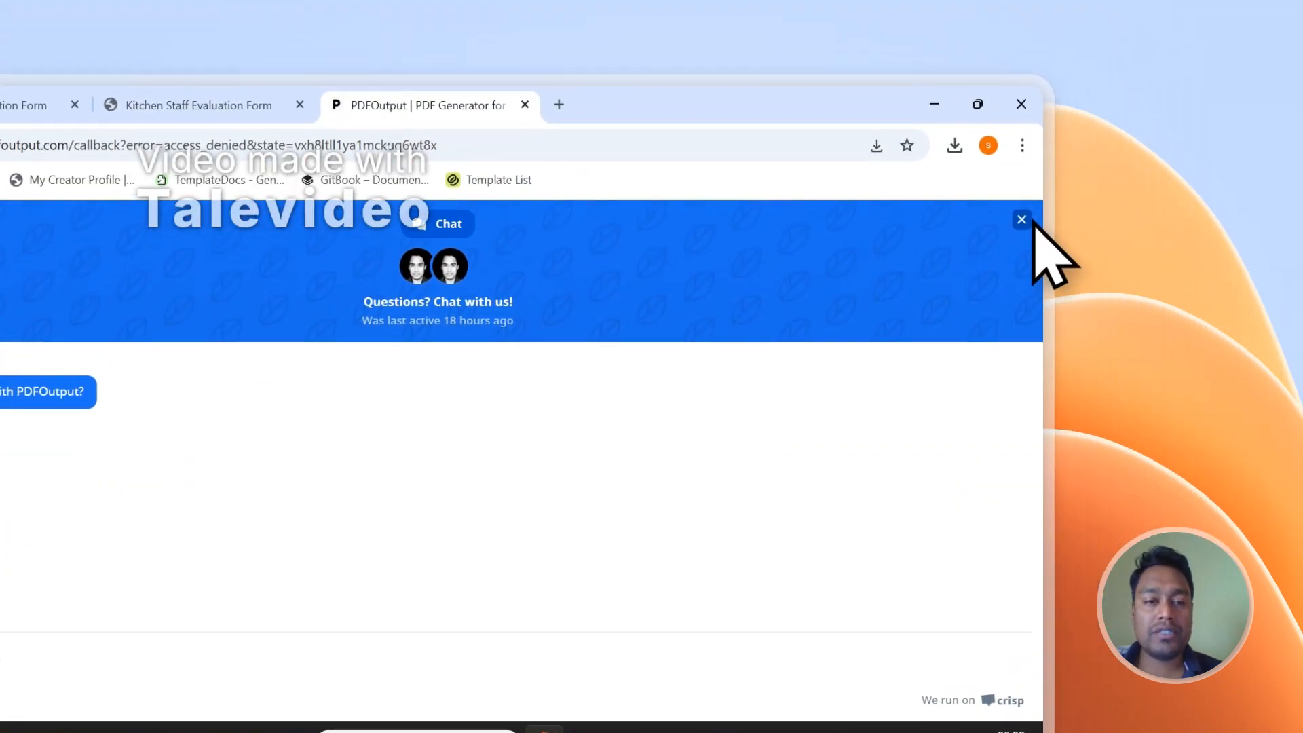
pyautogui.click(1025, 222)
# - Sign out of PDFOutput and open the website's Contact page at the Send Message form
pyautogui.click(1014, 235)
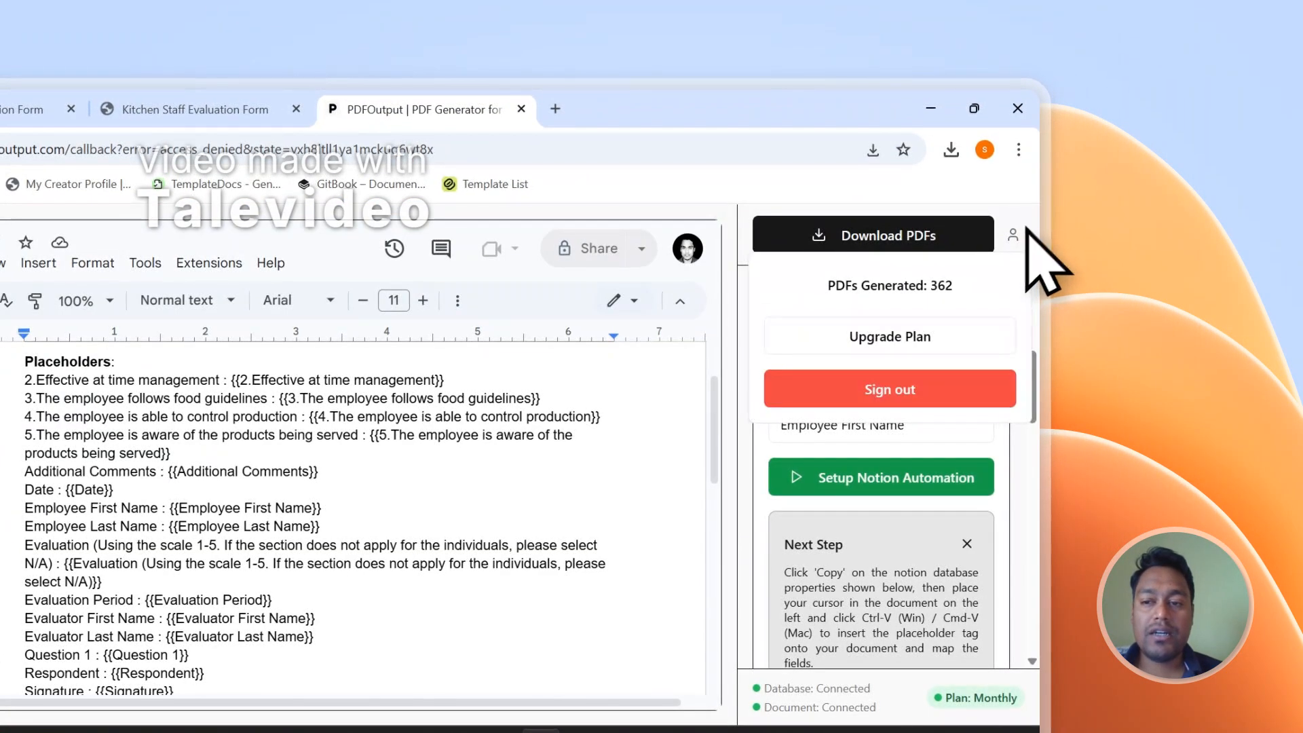
pyautogui.click(918, 388)
pyautogui.scroll(-10, 1039, 378)
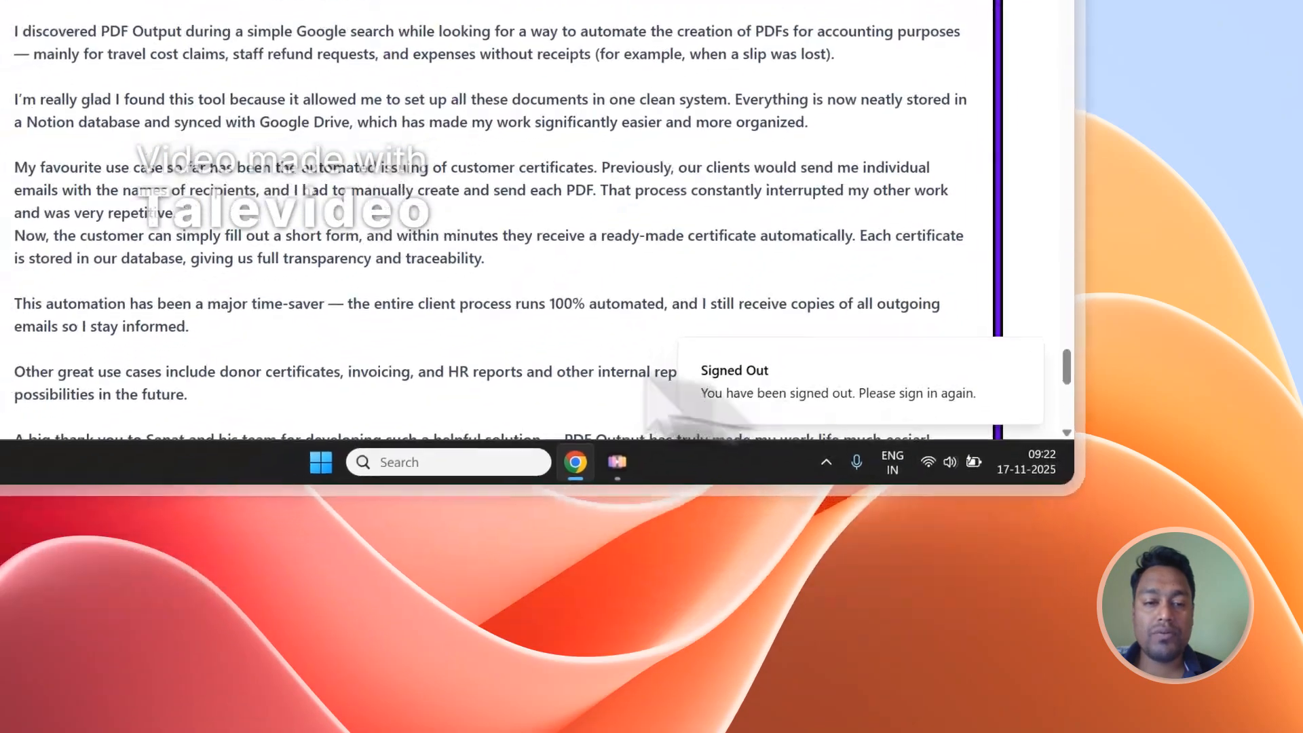
pyautogui.scroll(-8, 360, 319)
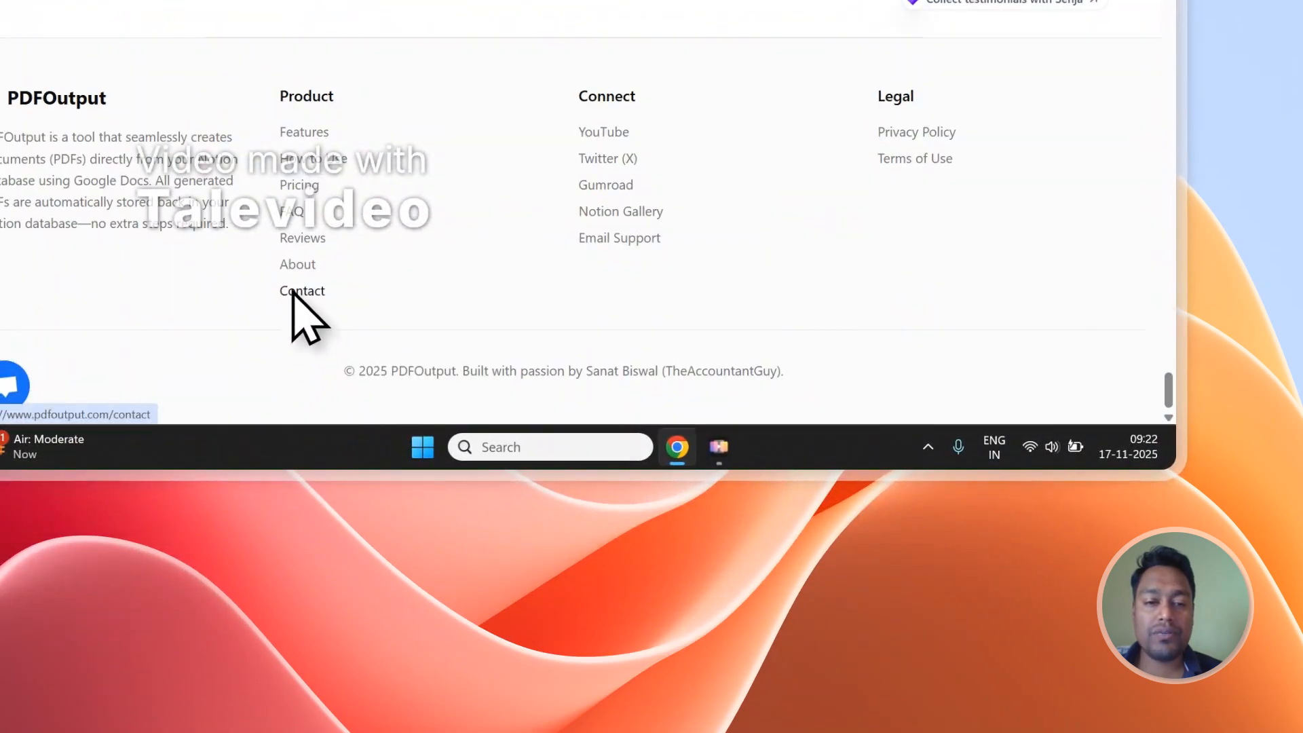
pyautogui.click(295, 292)
pyautogui.scroll(-2, 475, 224)
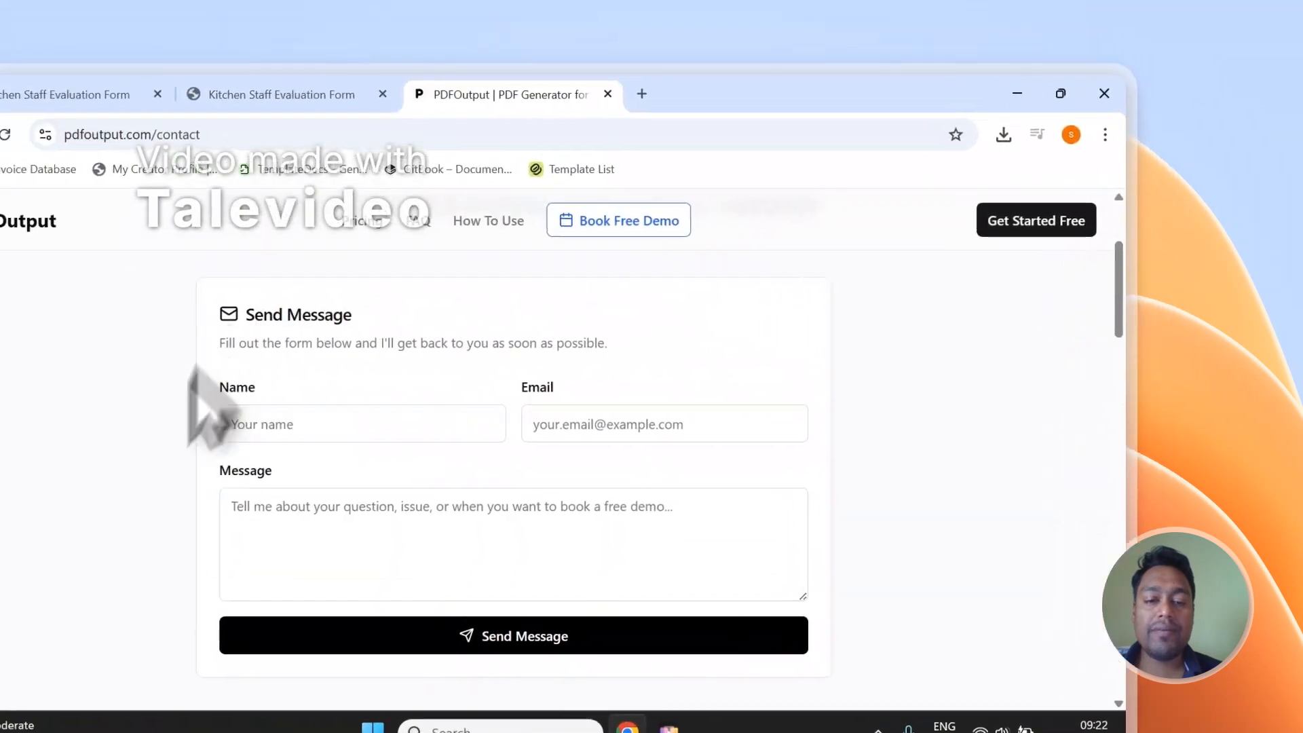